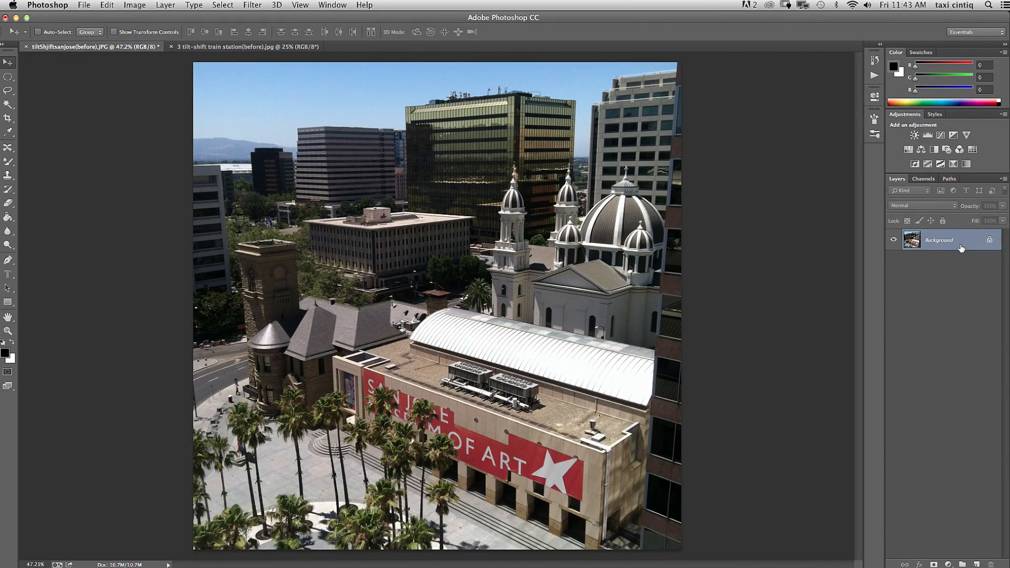
Duplicate the Background layer and add a Hue/Saturation adjustment layer above the copy with Saturation at +28.
left_click_drag(960, 247, 956, 559)
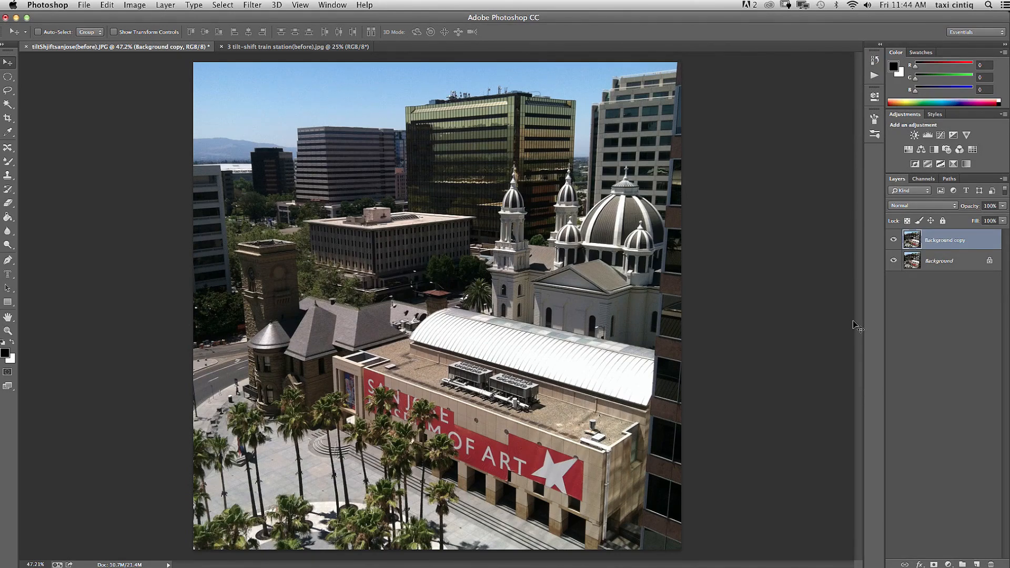
left_click(948, 564)
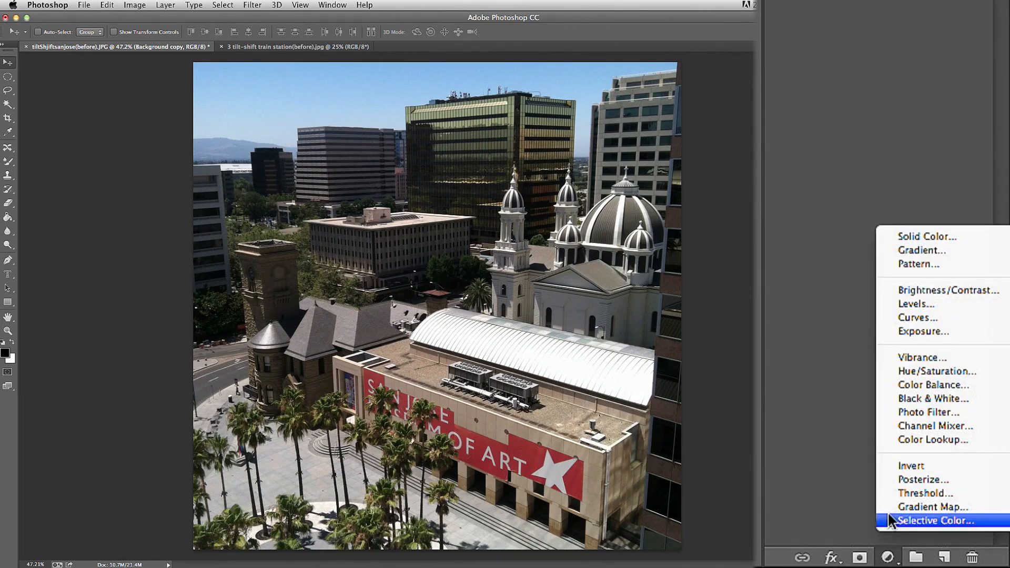
left_click(906, 371)
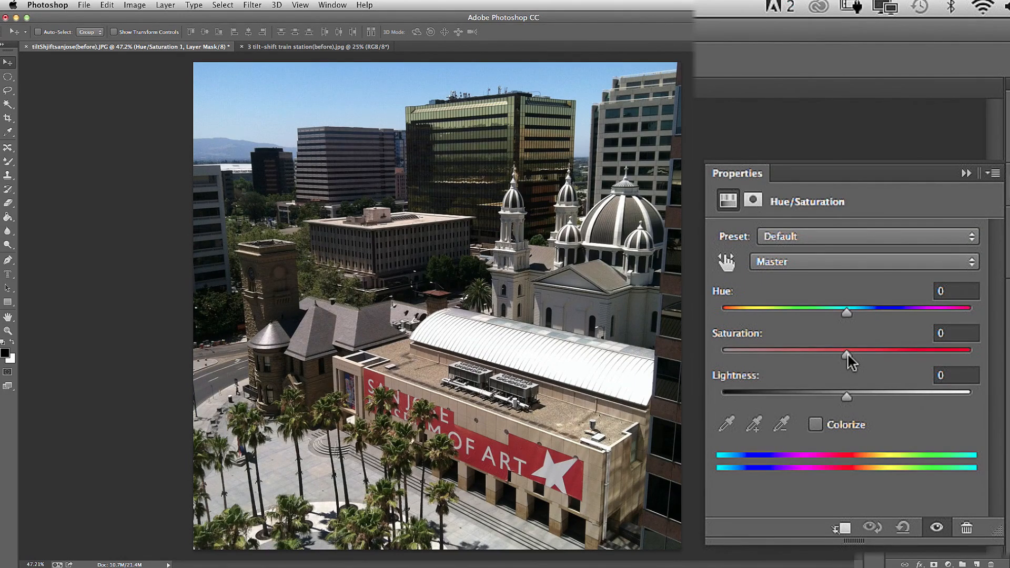
left_click_drag(784, 182, 783, 184)
left_click_drag(846, 354, 884, 354)
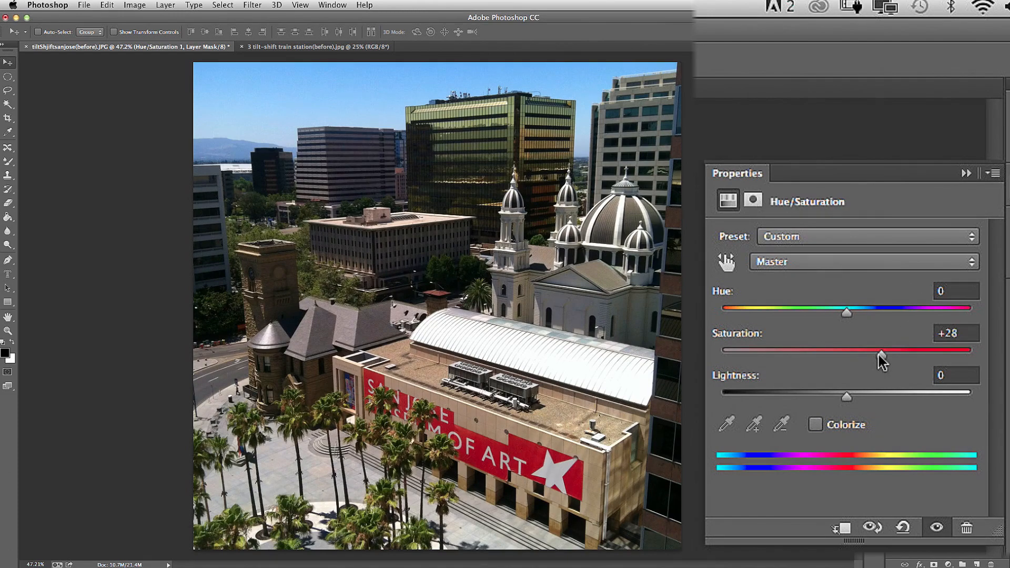
left_click(967, 173)
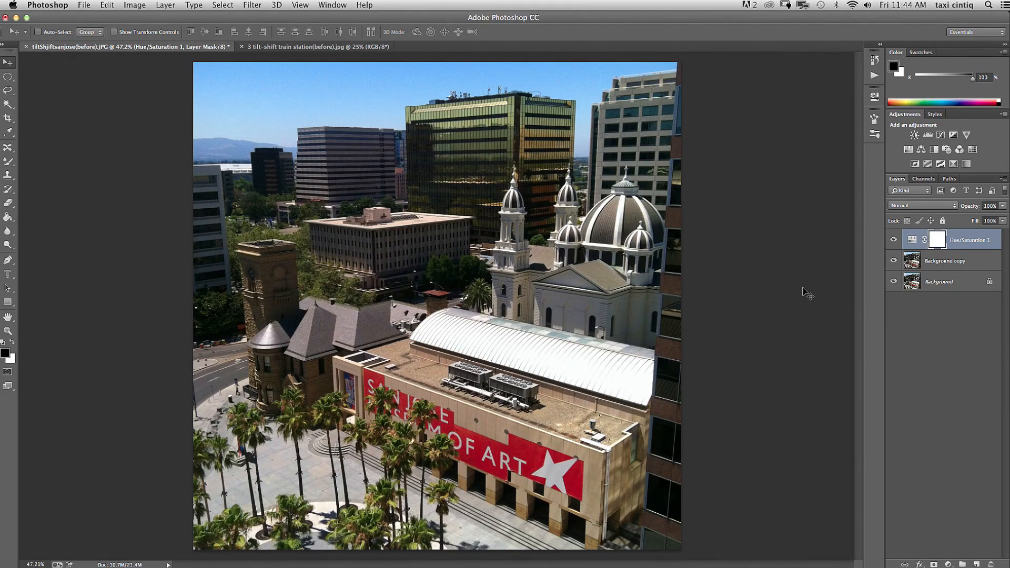
Start a Tilt-Shift blur on the Background copy layer.
left_click(934, 262)
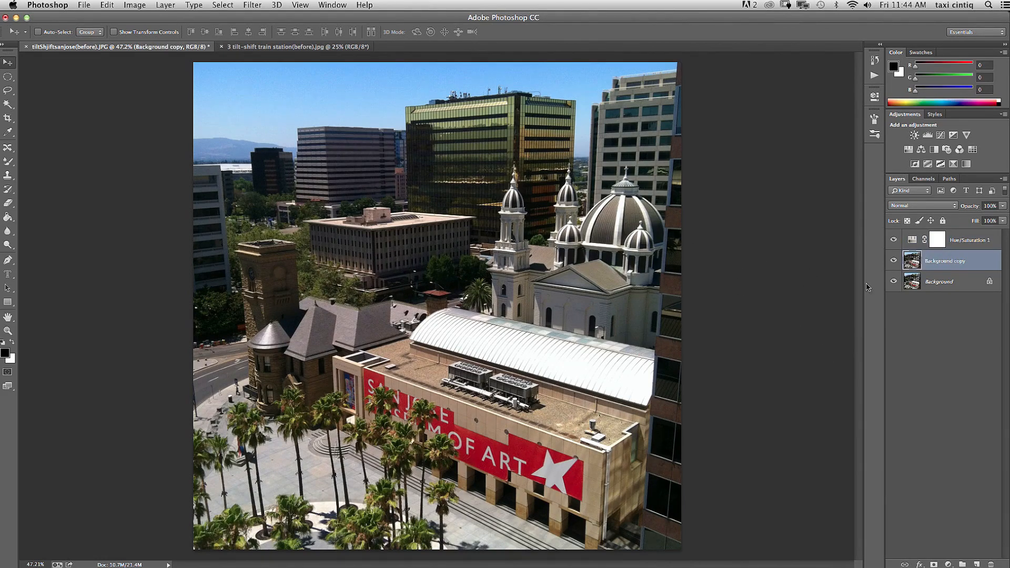
left_click(251, 6)
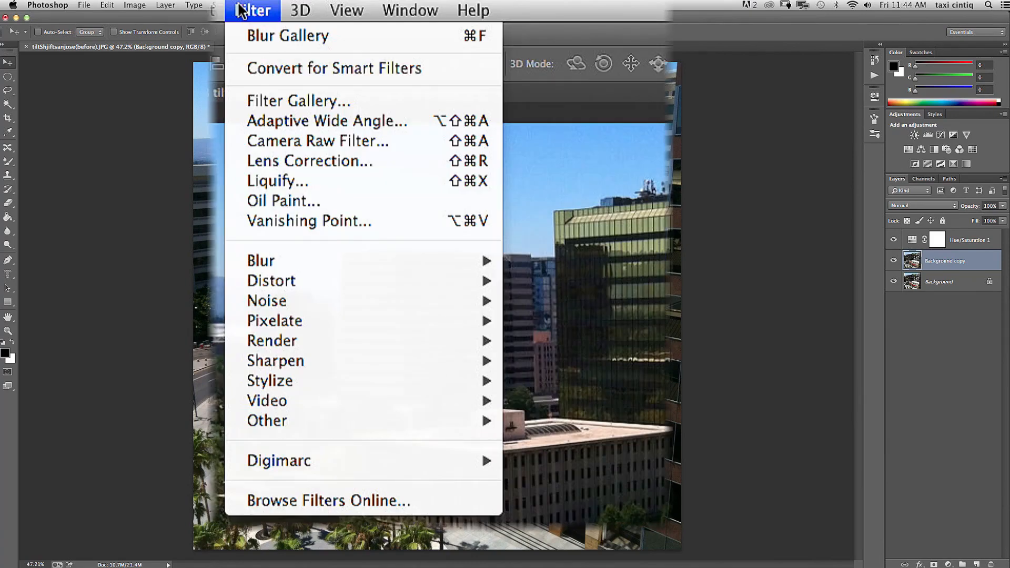
mouse_move(293, 266)
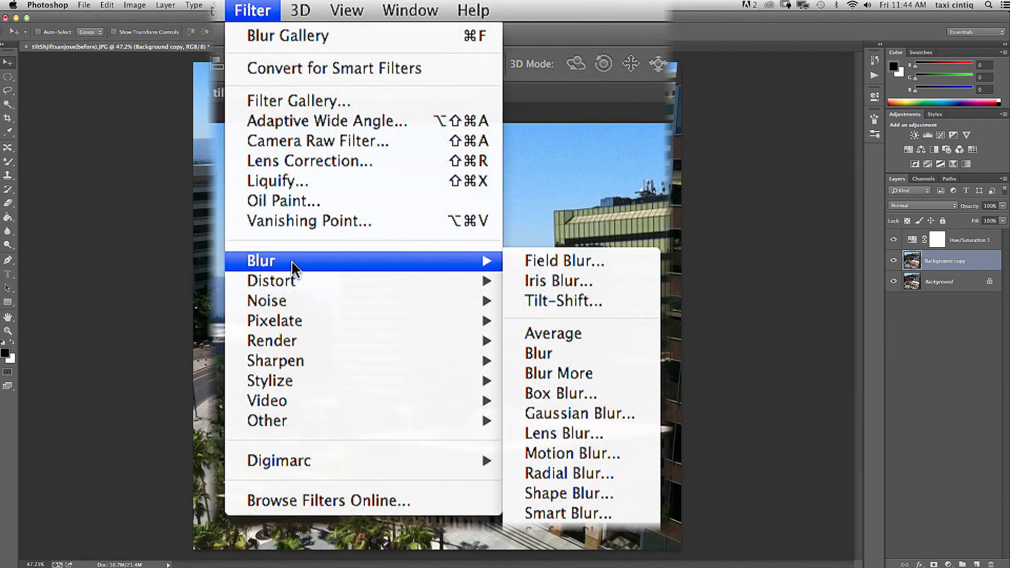
left_click(556, 303)
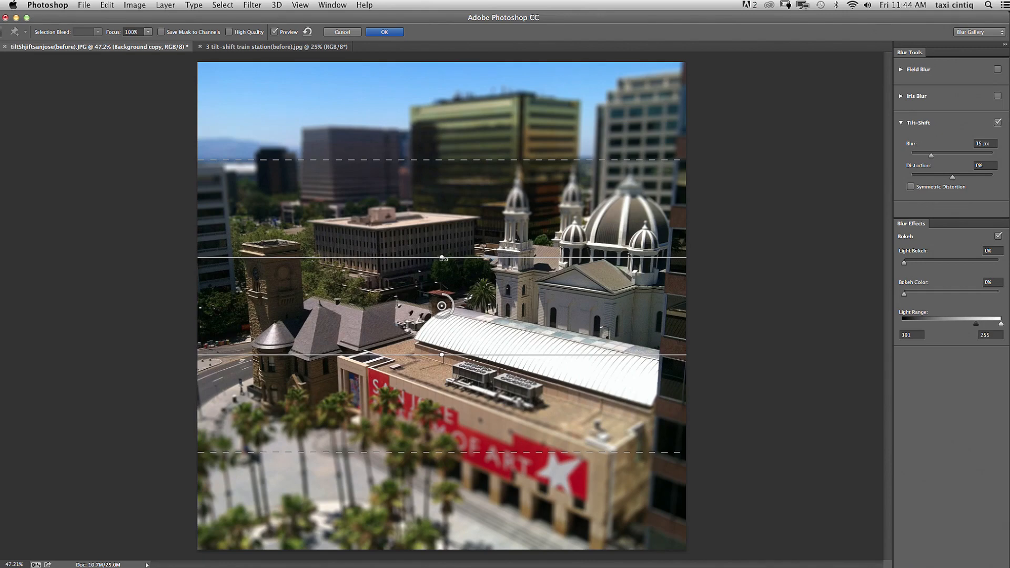
Reposition the Tilt-Shift focus and transition lines so the sharp band covers the museum roof and the upper part of its red banner.
left_click_drag(437, 160, 437, 186)
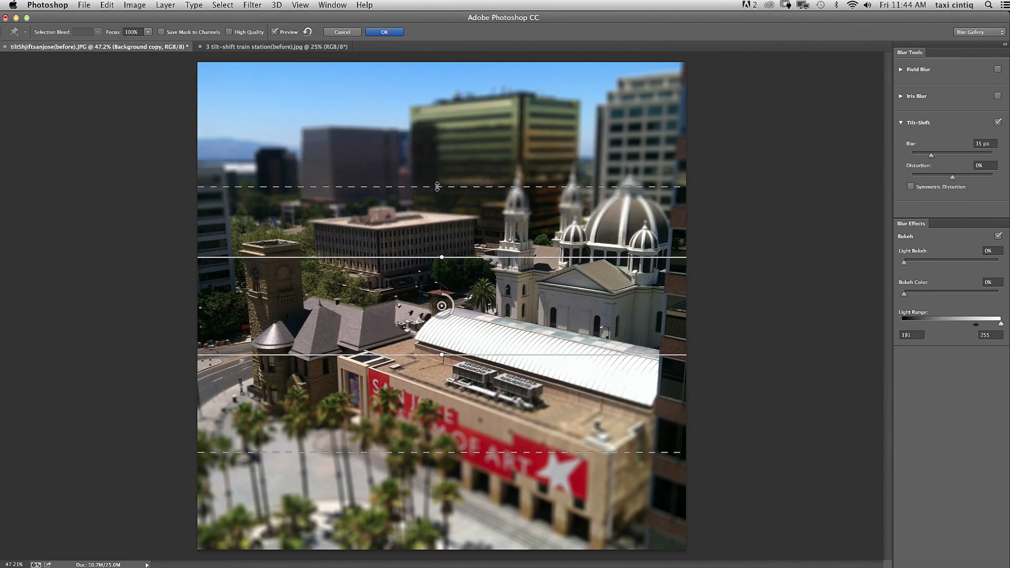
left_click_drag(448, 452, 453, 485)
left_click_drag(456, 357, 461, 393)
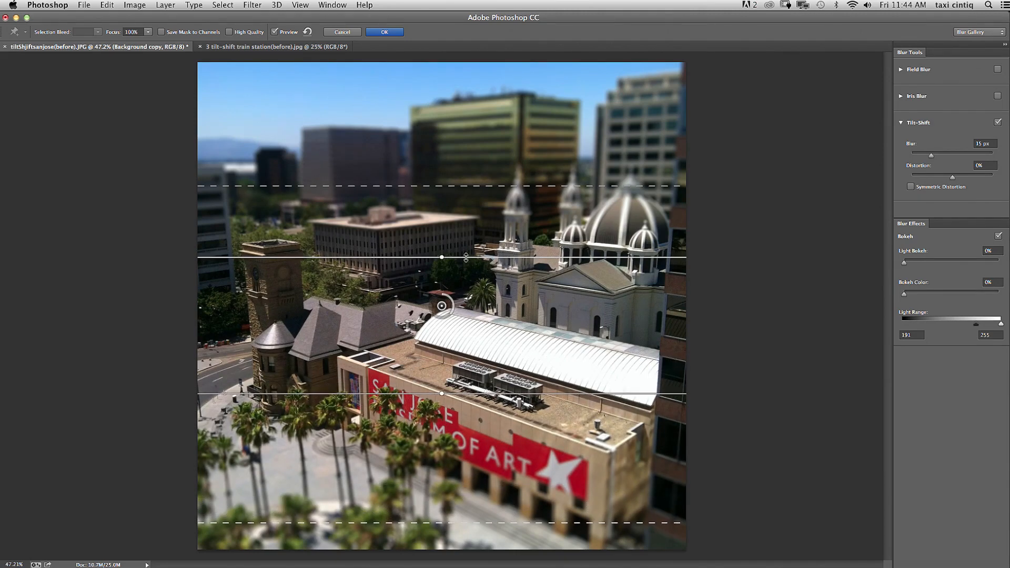
left_click_drag(463, 262, 487, 327)
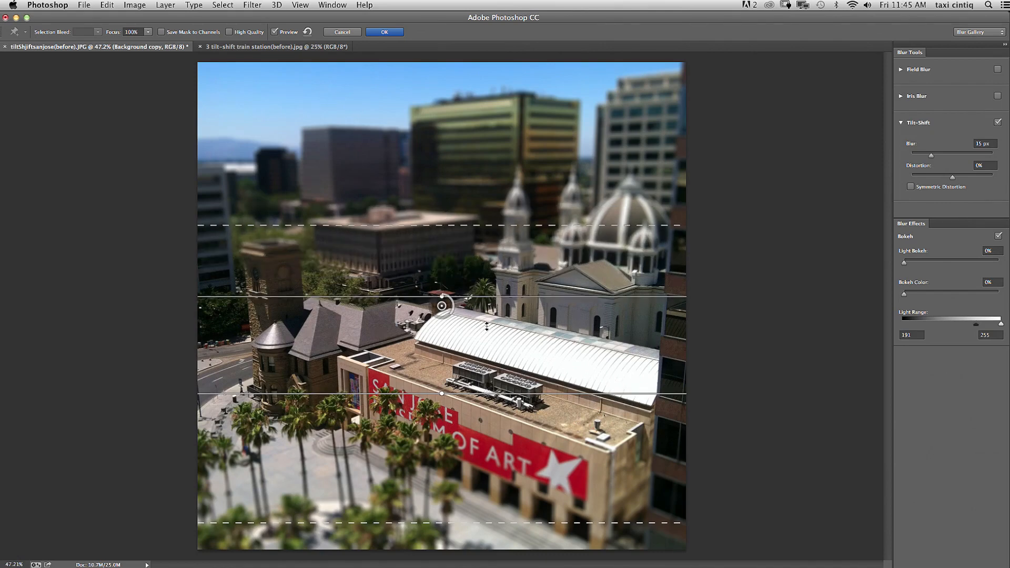
left_click_drag(488, 394, 468, 412)
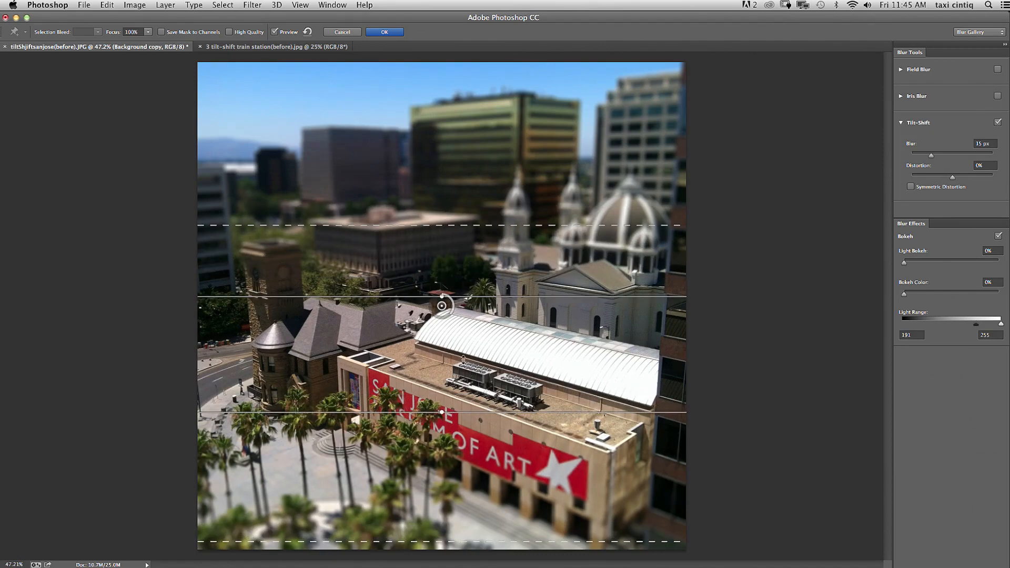
left_click_drag(467, 297, 469, 311)
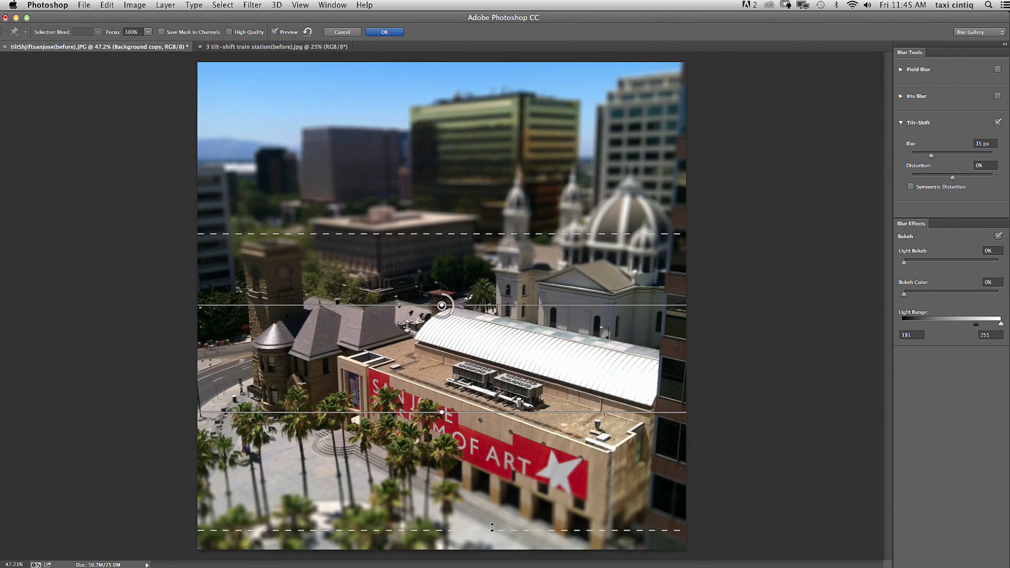
left_click_drag(492, 527, 494, 482)
left_click_drag(495, 416, 494, 421)
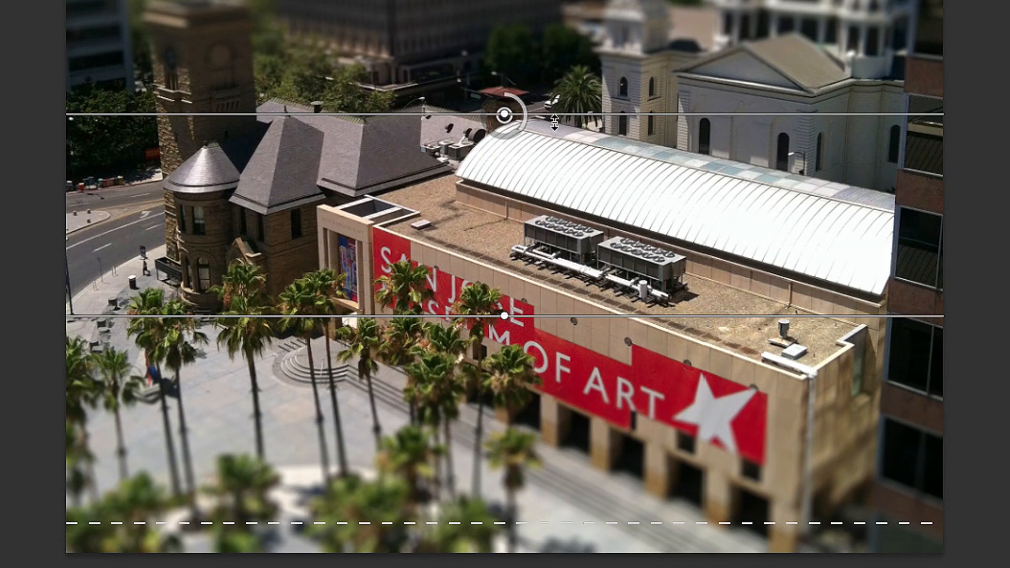
left_click_drag(511, 130, 488, 126)
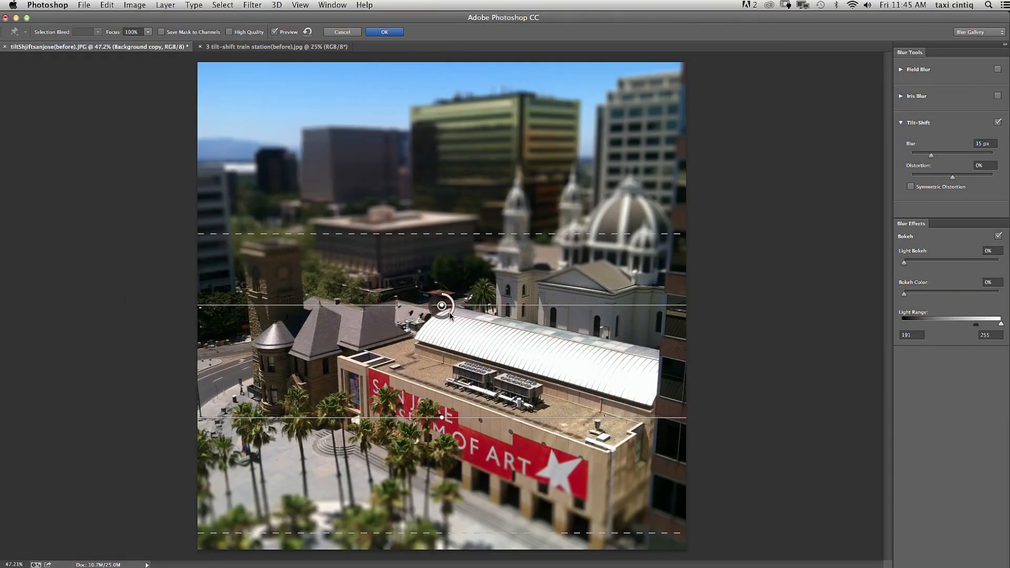
left_click_drag(432, 314, 448, 315)
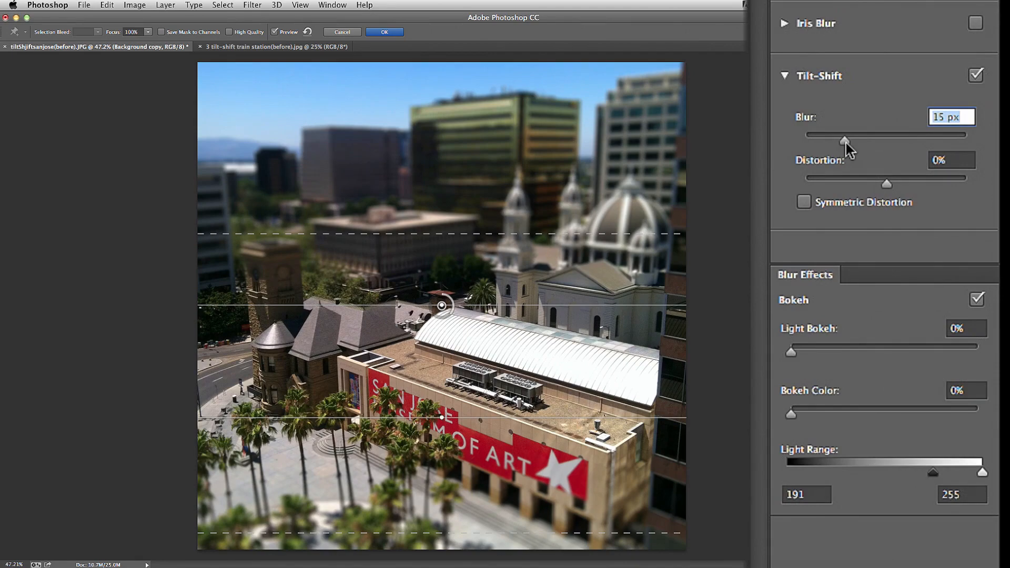
Apply the Tilt-Shift with 18 px blur, 15% distortion, 19% light bokeh, 17% bokeh color and a light range of 175 to 247.
mouse_move(846, 143)
left_mouse_down()
mouse_move(874, 141)
mouse_move(849, 143)
left_mouse_up()
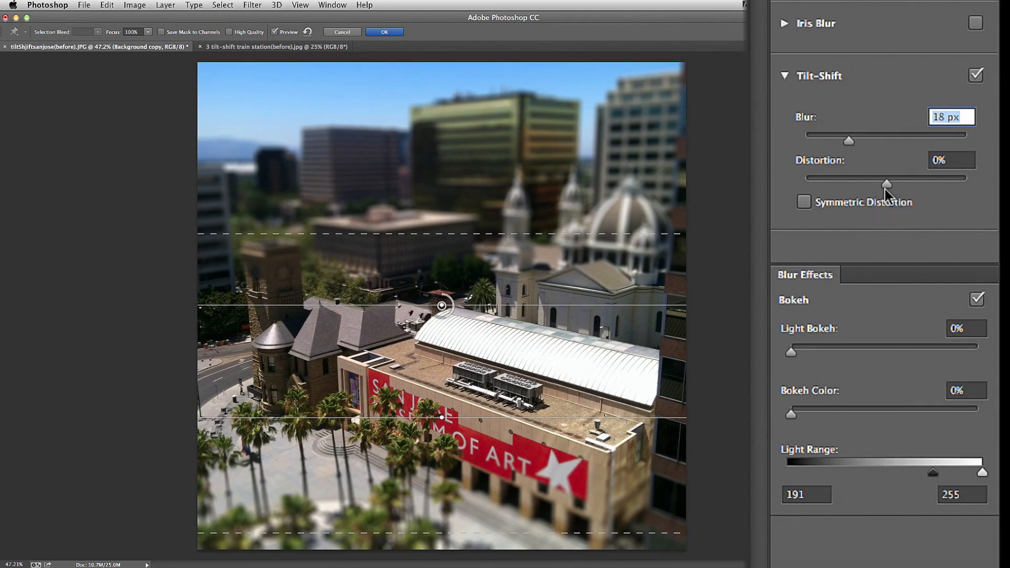
mouse_move(887, 182)
left_mouse_down()
mouse_move(842, 189)
mouse_move(889, 196)
left_mouse_up()
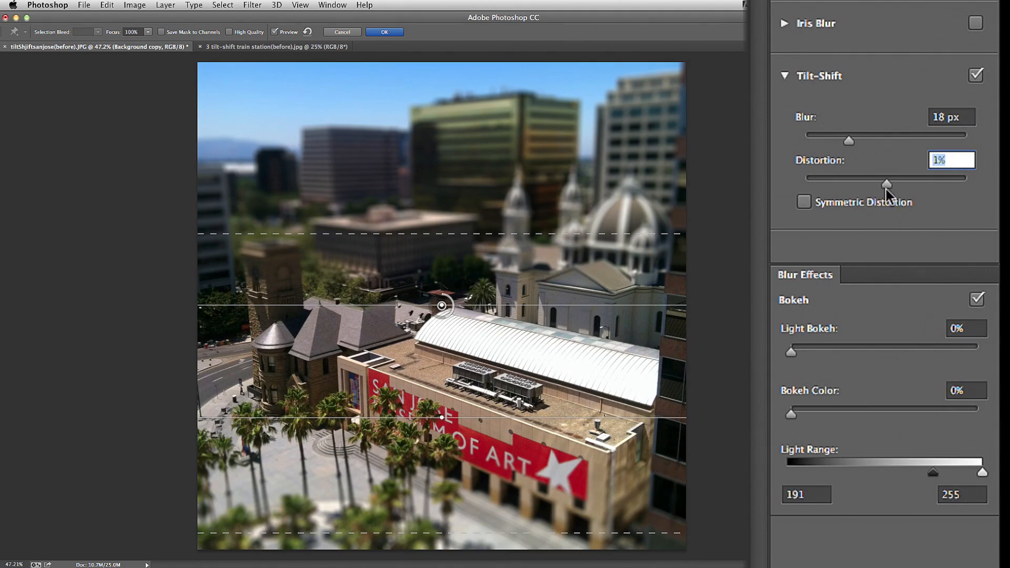
left_click_drag(790, 351, 825, 350)
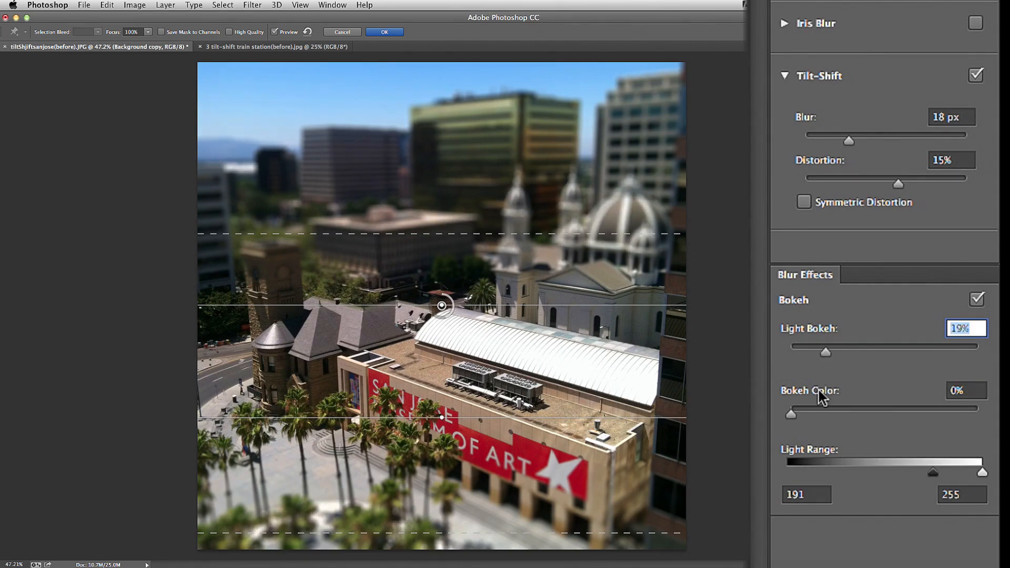
mouse_move(796, 418)
left_mouse_down()
mouse_move(839, 417)
mouse_move(809, 419)
left_mouse_up()
mouse_move(933, 473)
left_mouse_down()
mouse_move(855, 472)
mouse_move(975, 478)
left_mouse_up()
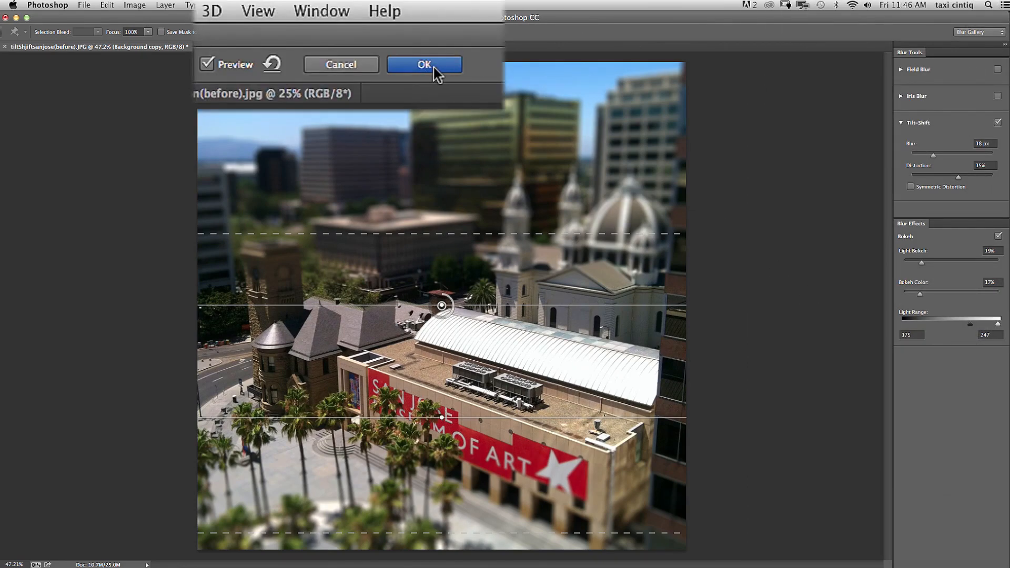
left_click(374, 35)
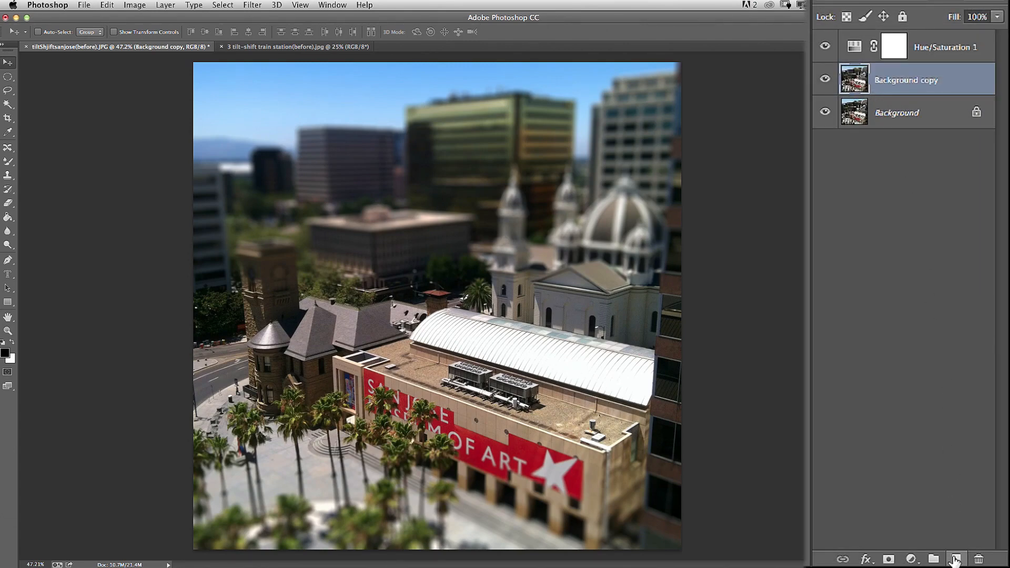
Add a new empty layer above Background copy and name it vignette.
left_click(956, 560)
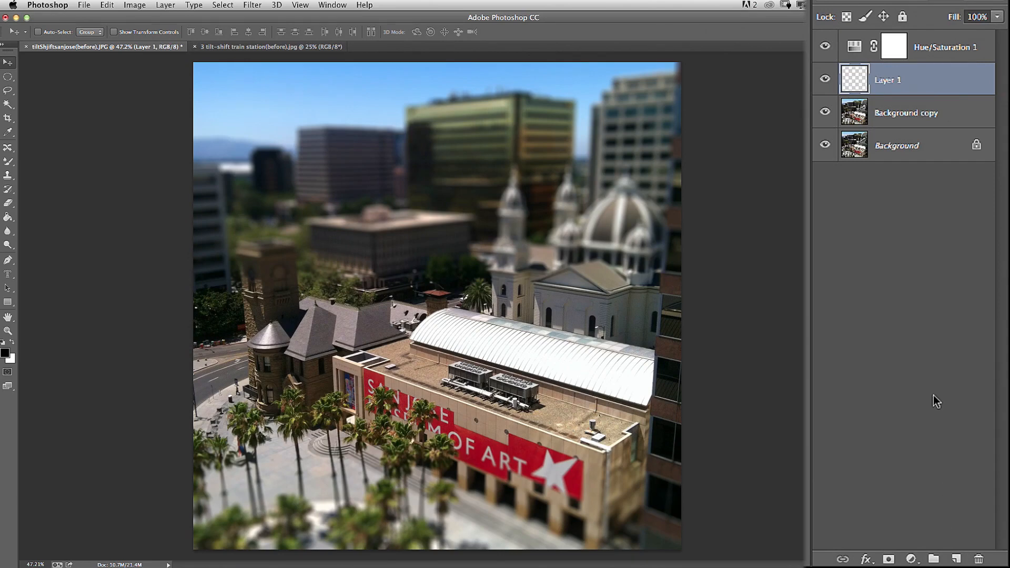
double_click(894, 80)
type("Vig")
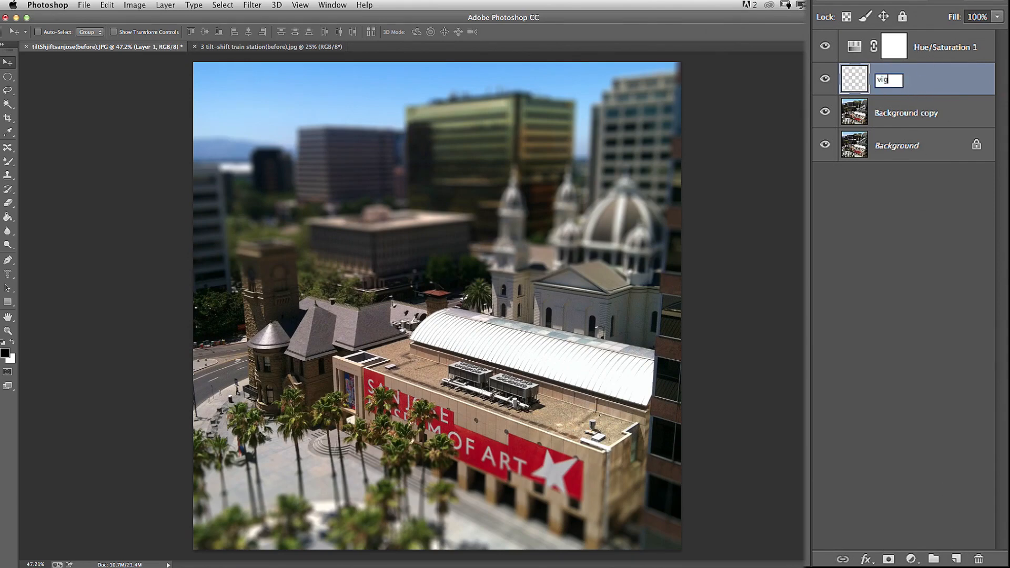
type("nette")
key("Return")
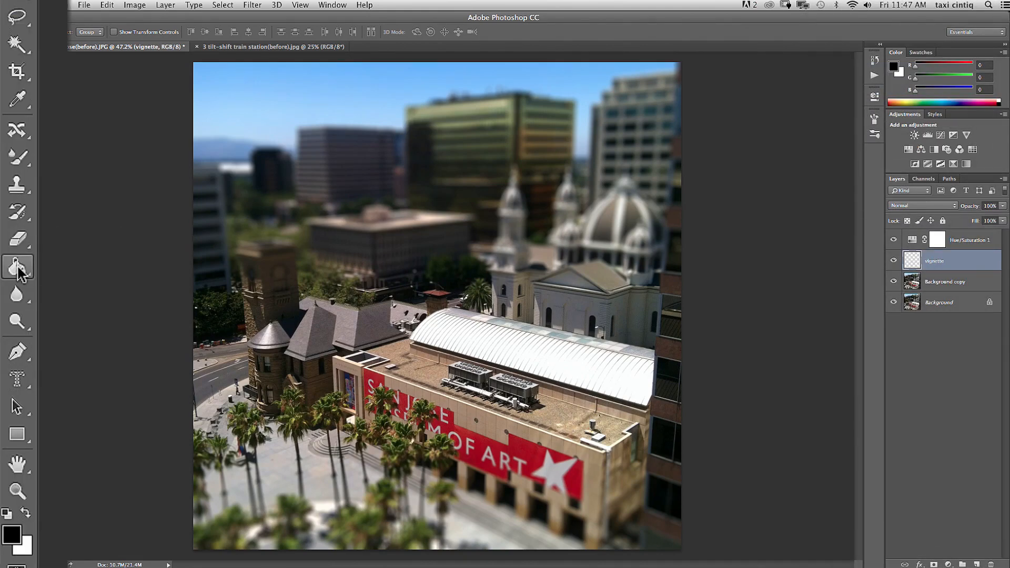
Fill the vignette layer with black using the Paint Bucket and lower its opacity to 36%.
left_click(8, 217)
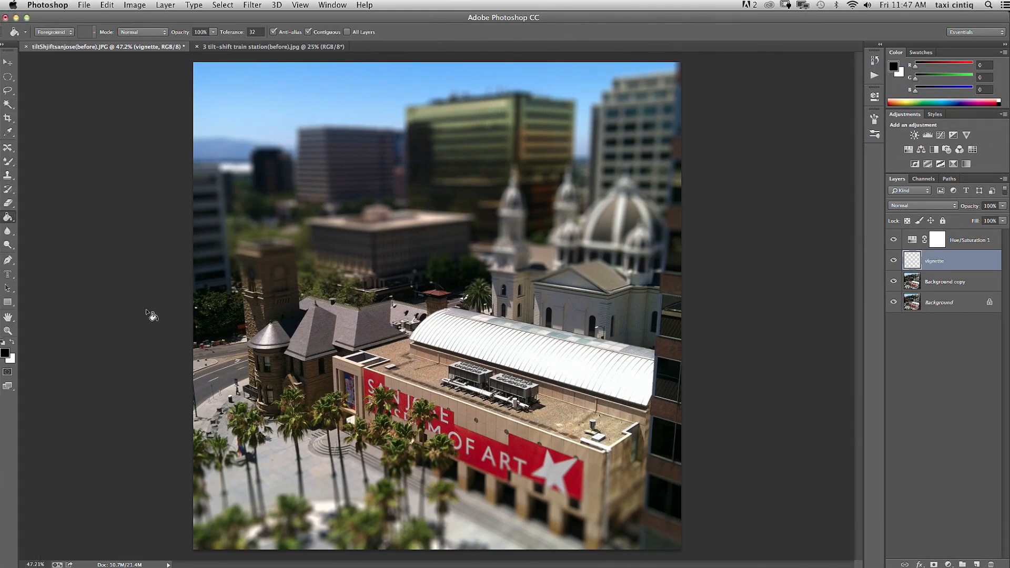
left_click(410, 247)
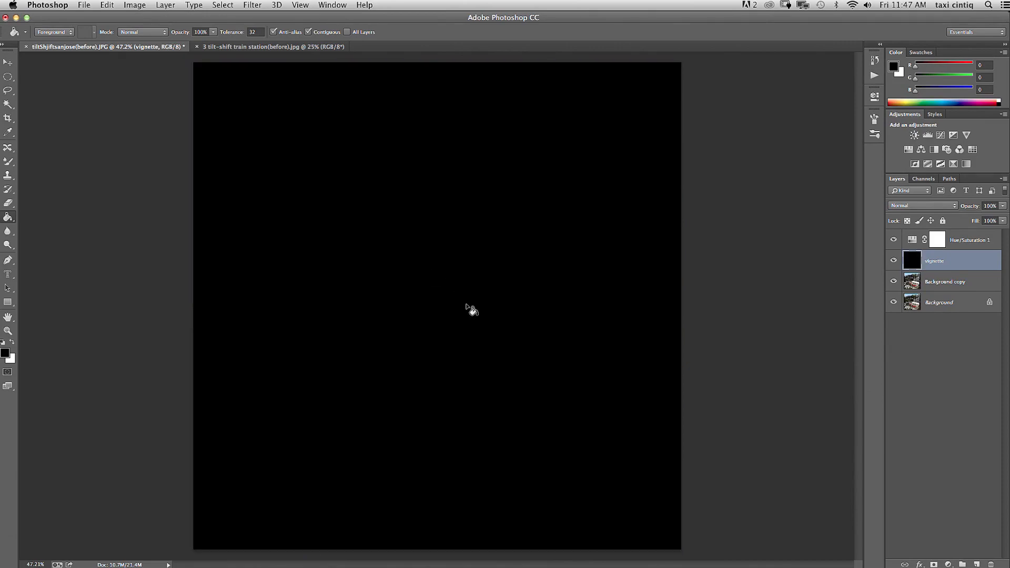
left_click(988, 237)
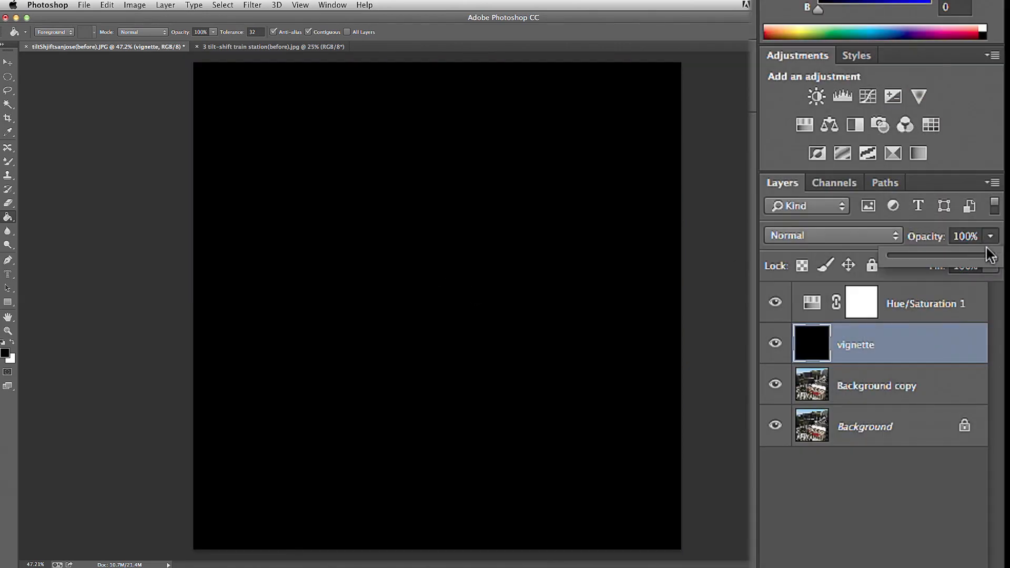
mouse_move(945, 254)
left_mouse_down()
mouse_move(917, 253)
mouse_move(926, 254)
left_mouse_up()
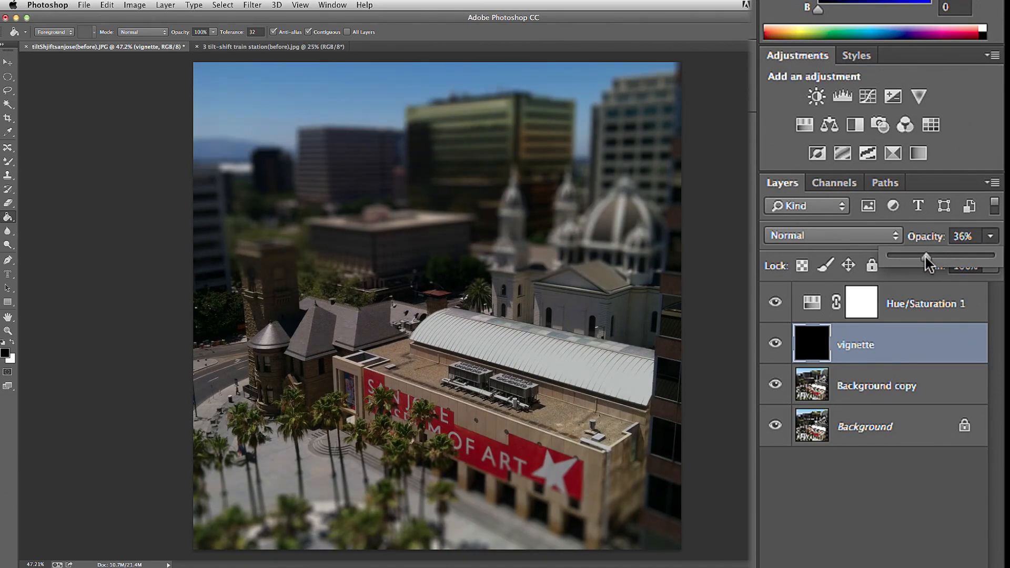
Erase the middle of the vignette layer over the museum building with a soft 1500 px eraser at 0% hardness.
left_click(8, 203)
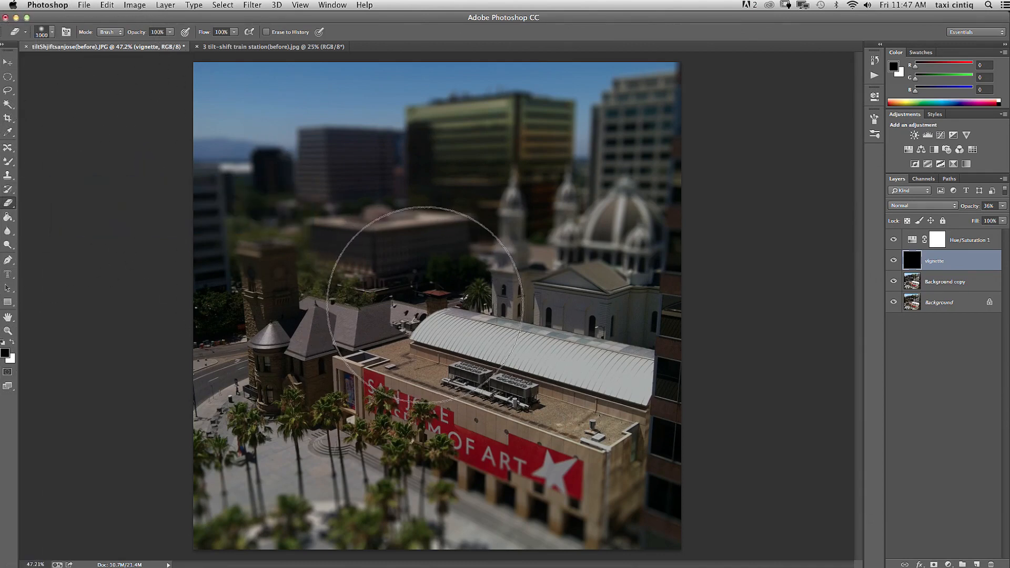
key("bracketright")
key("bracketright")
key("bracketright")
key("bracketright")
key("bracketright")
key("bracketright")
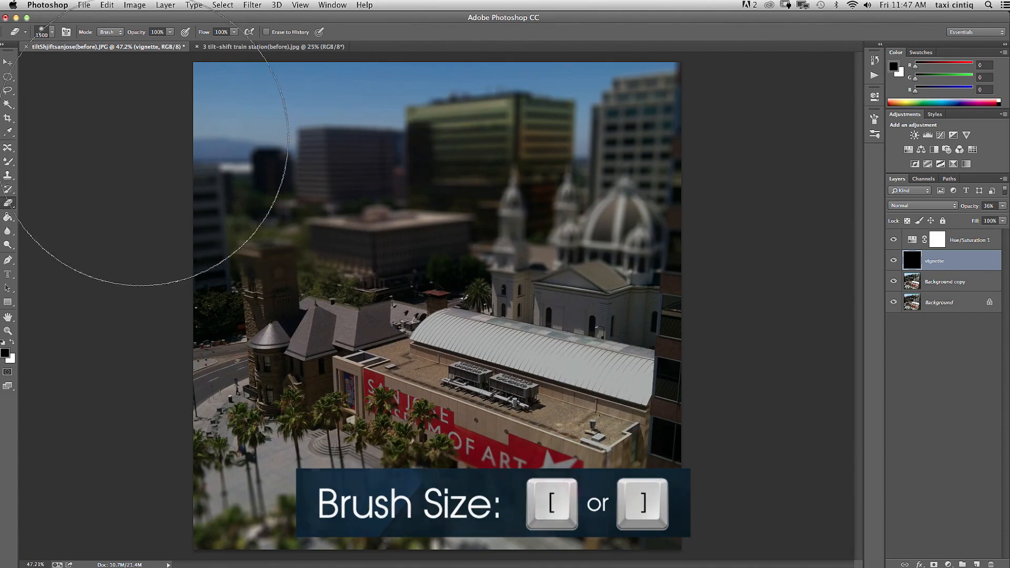
left_click(52, 32)
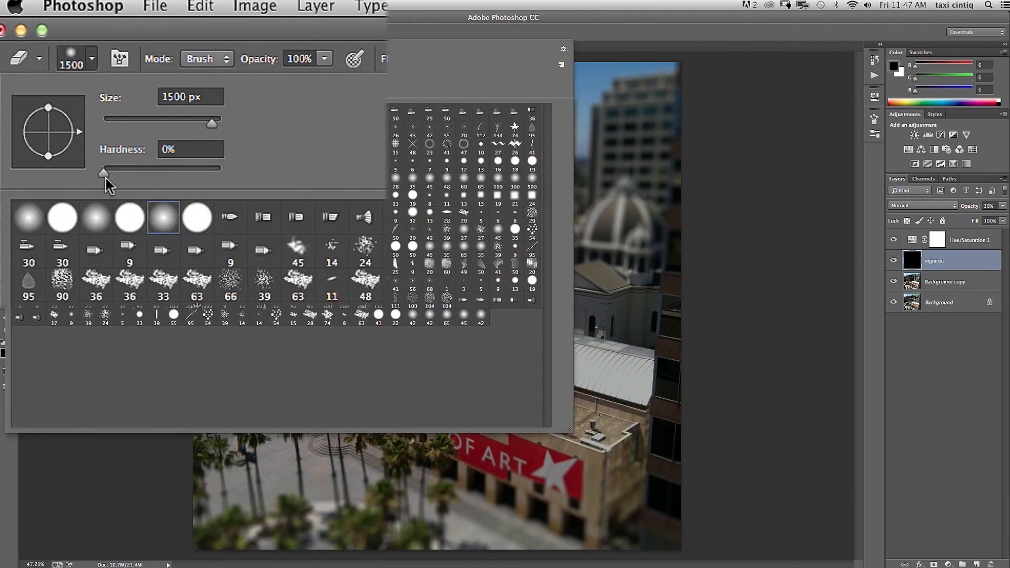
left_click(90, 59)
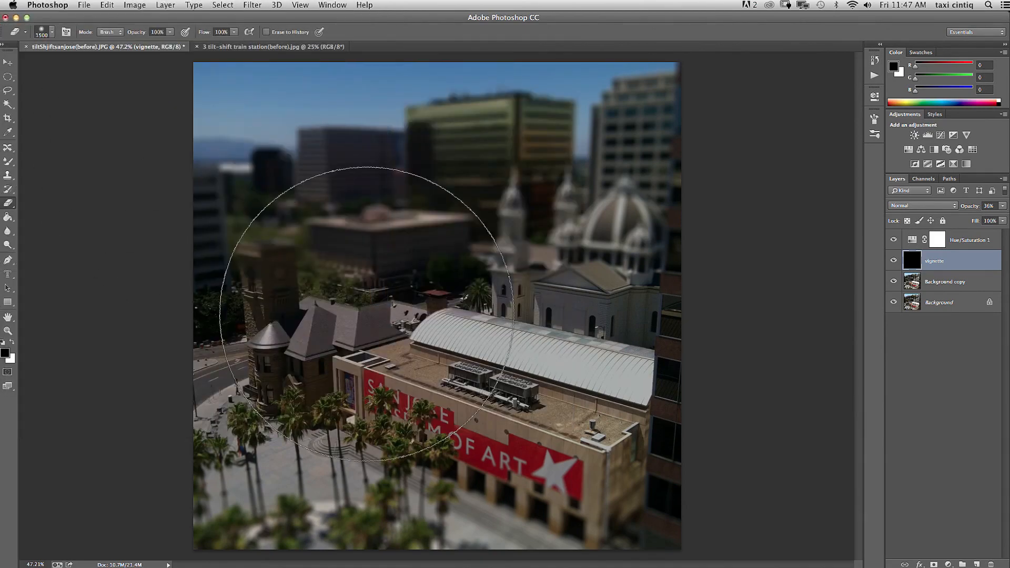
mouse_move(405, 329)
left_mouse_down()
mouse_move(446, 327)
mouse_move(443, 308)
mouse_move(387, 326)
mouse_move(369, 363)
left_mouse_up()
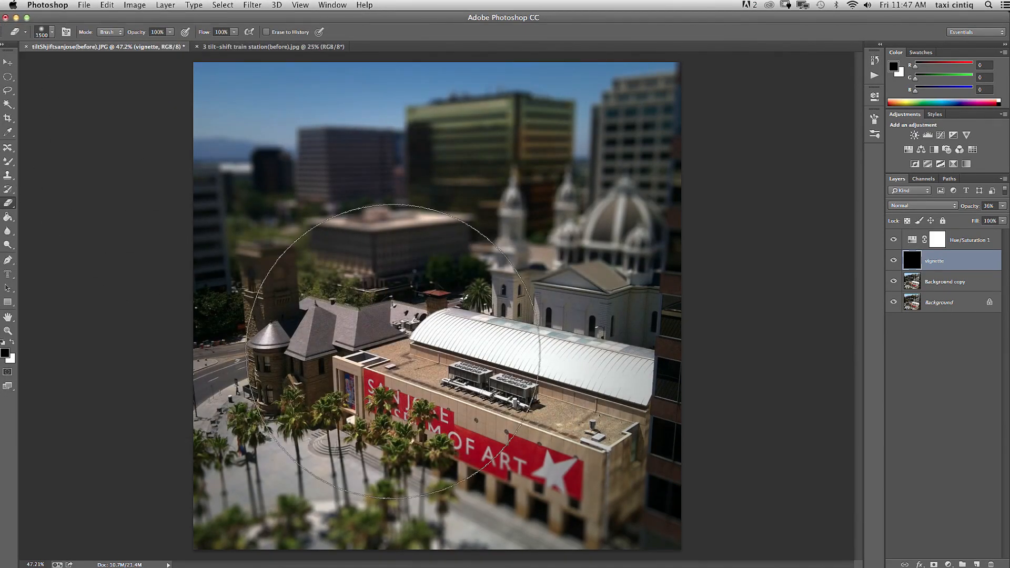
mouse_move(469, 362)
left_mouse_down()
mouse_move(506, 235)
mouse_move(364, 350)
mouse_move(452, 365)
left_mouse_up()
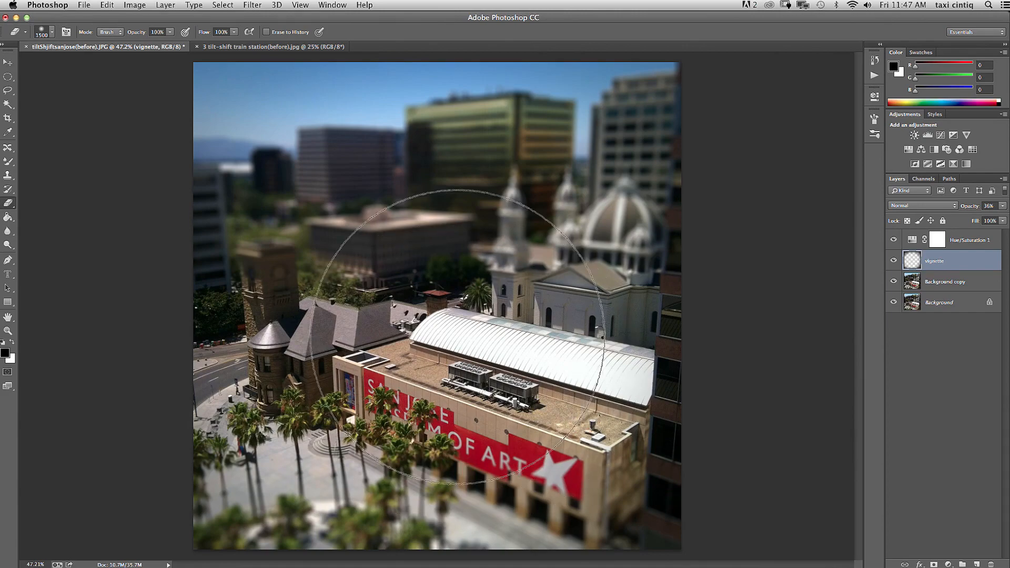
Flatten the San Jose city photo into a single layer and switch to the train station photo.
left_click(165, 5)
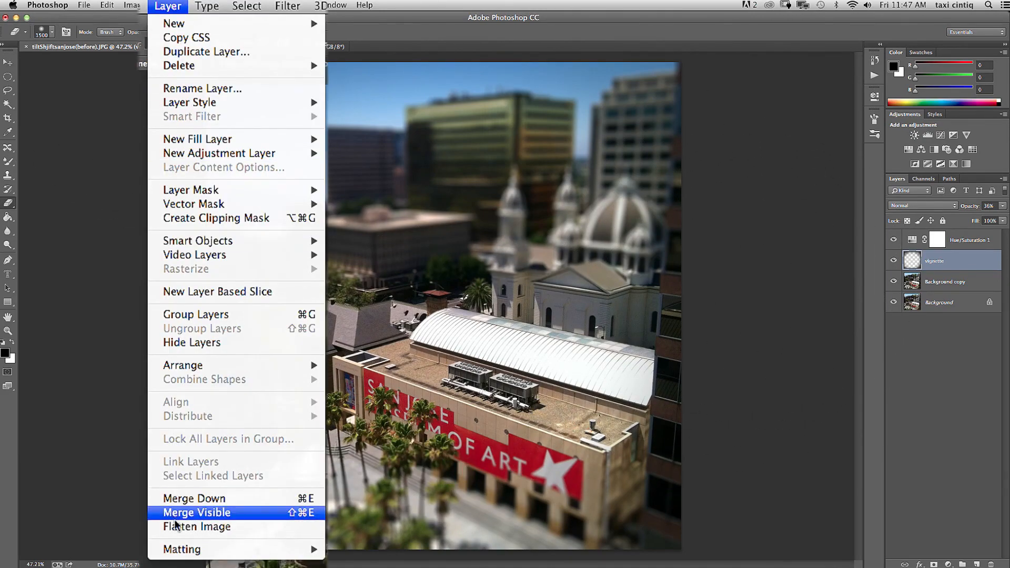
left_click(190, 527)
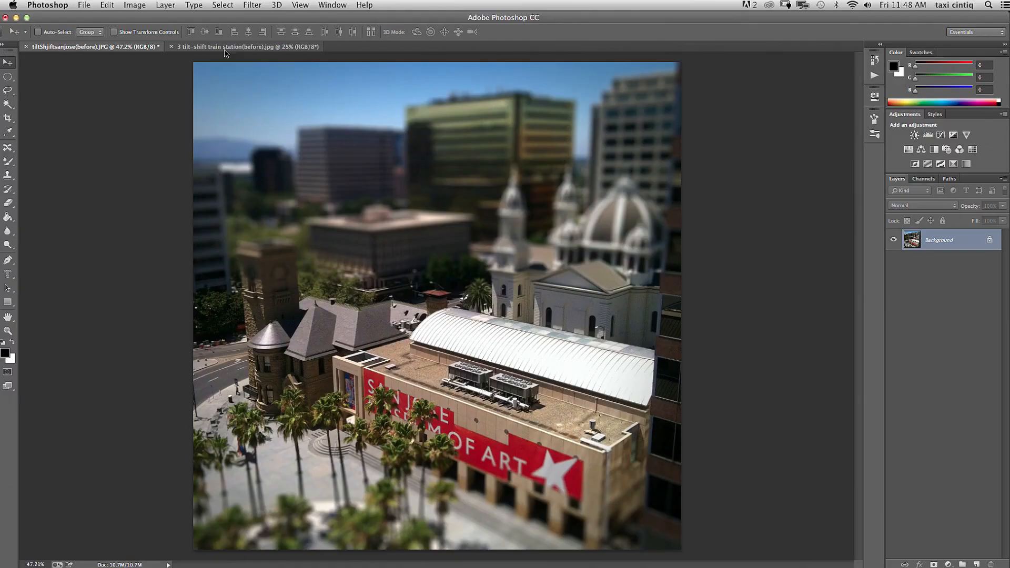
left_click(221, 47)
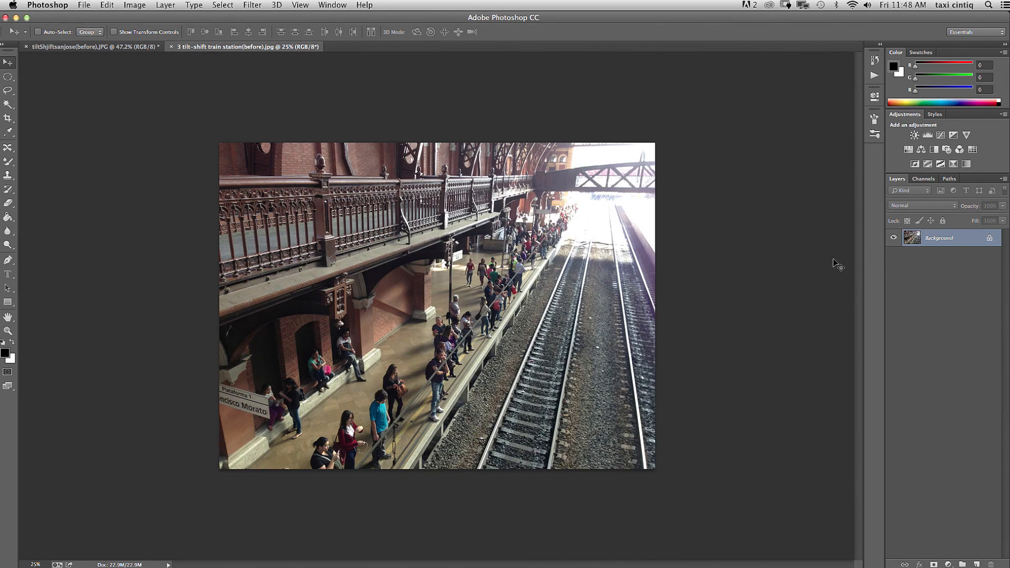
Duplicate the train station's Background layer and add a Hue/Saturation adjustment above it with saturation at +48.
left_click_drag(965, 241, 956, 559)
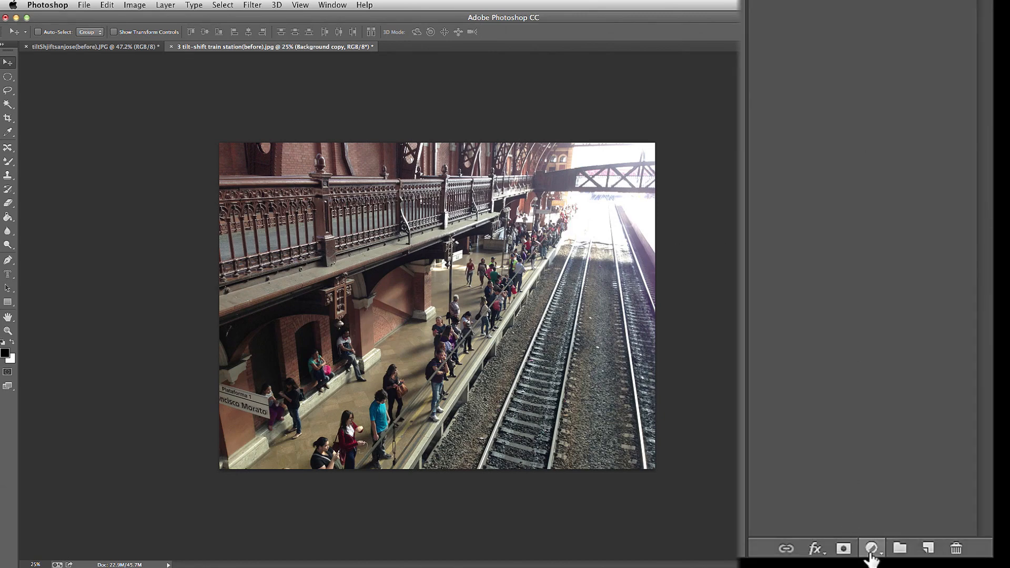
left_click(873, 549)
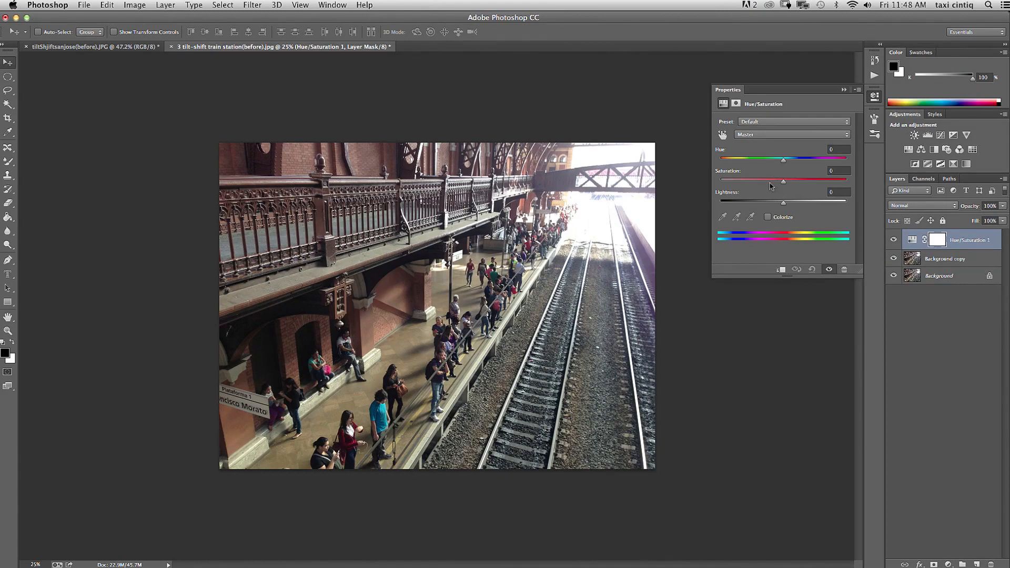
left_click_drag(785, 182, 805, 183)
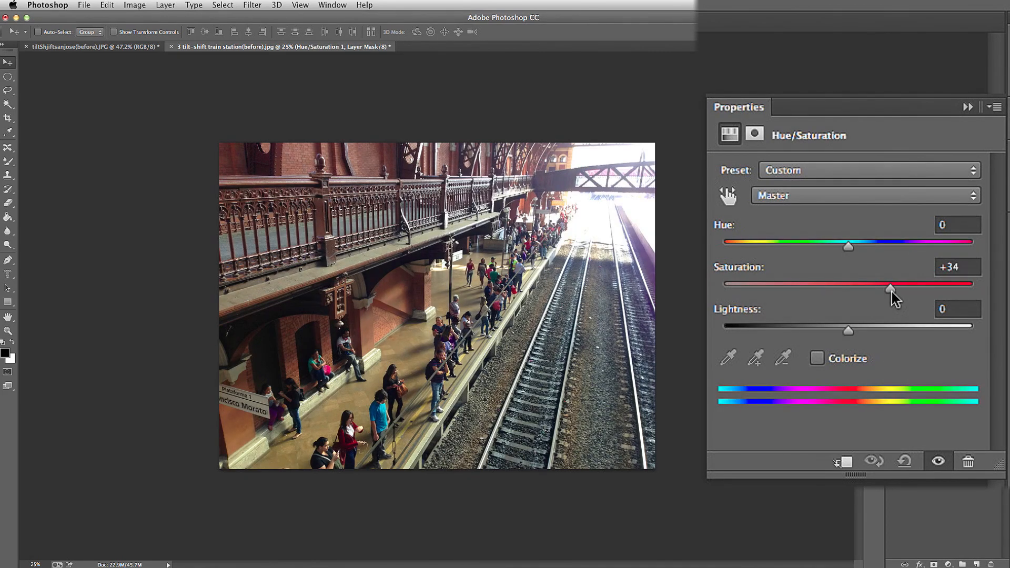
left_click_drag(890, 290, 907, 295)
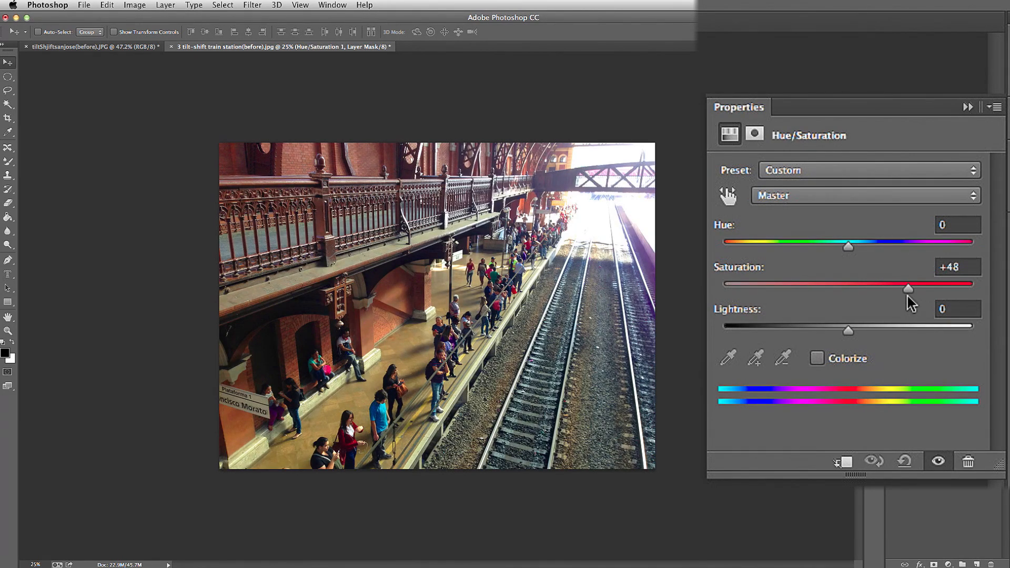
left_click(964, 109)
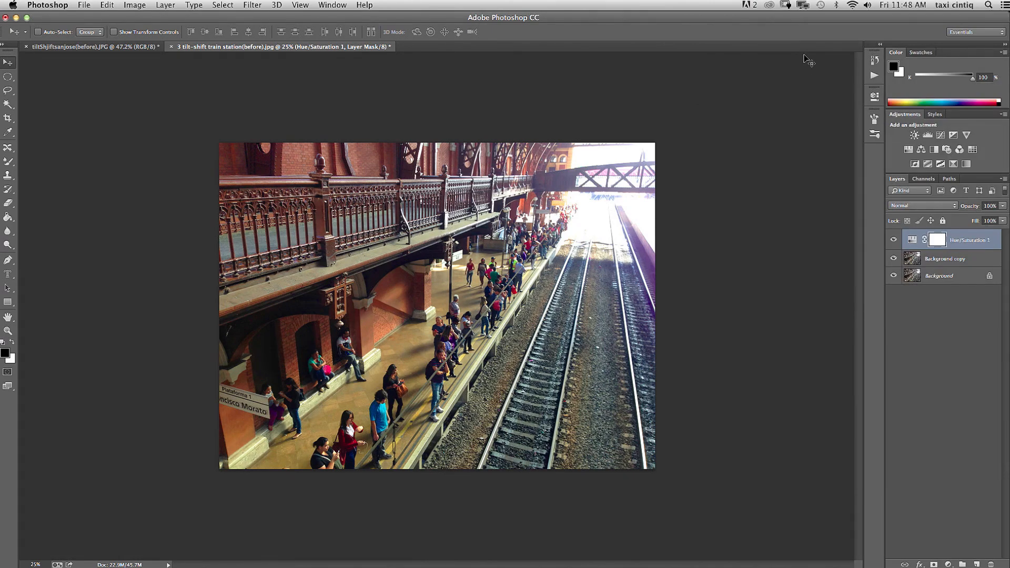
Start an Iris Blur on the Background copy layer and center a slightly enlarged focus ellipse over the people on the lower platform.
left_click(936, 261)
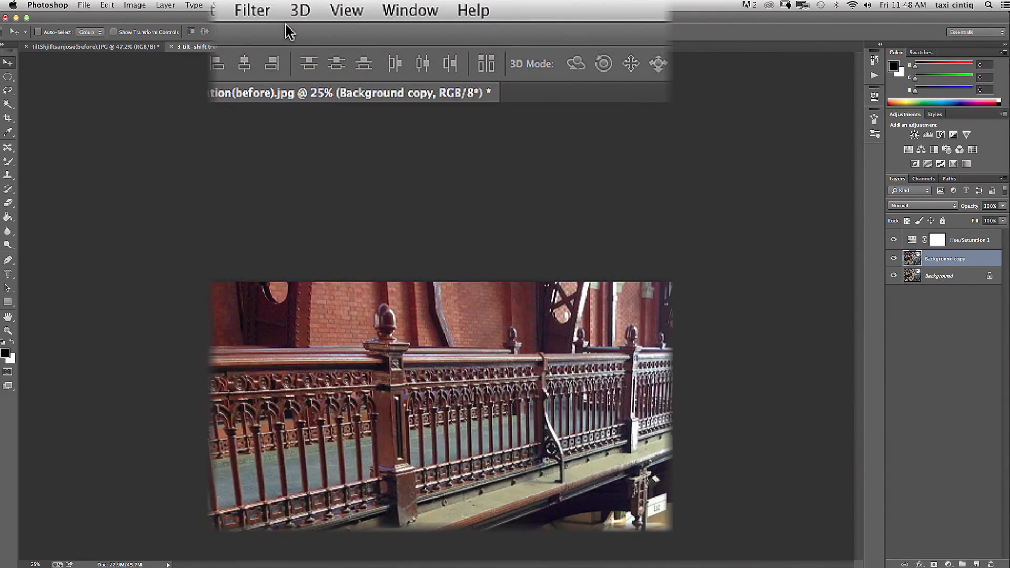
left_click(252, 5)
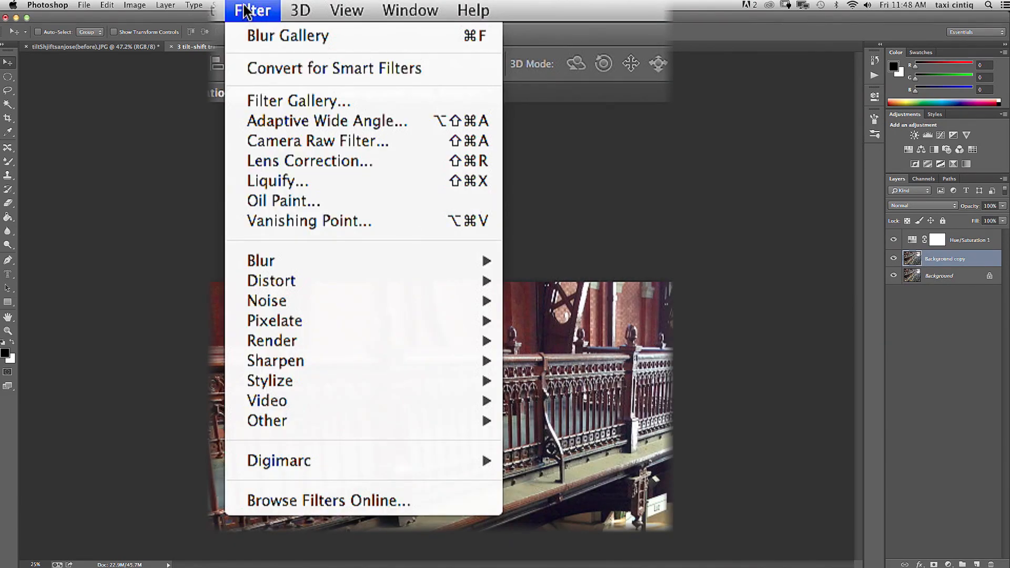
mouse_move(271, 268)
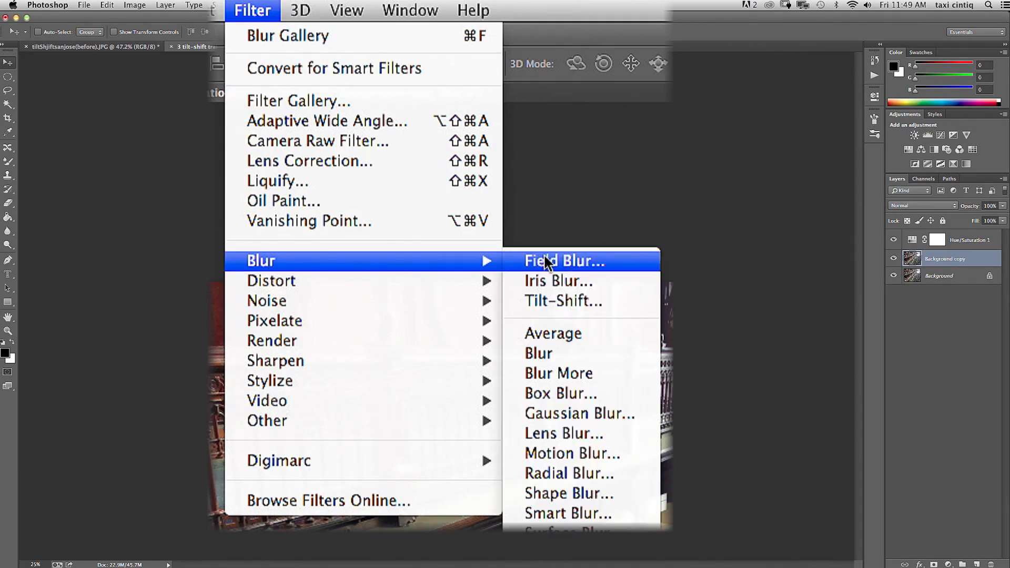
left_click(520, 284)
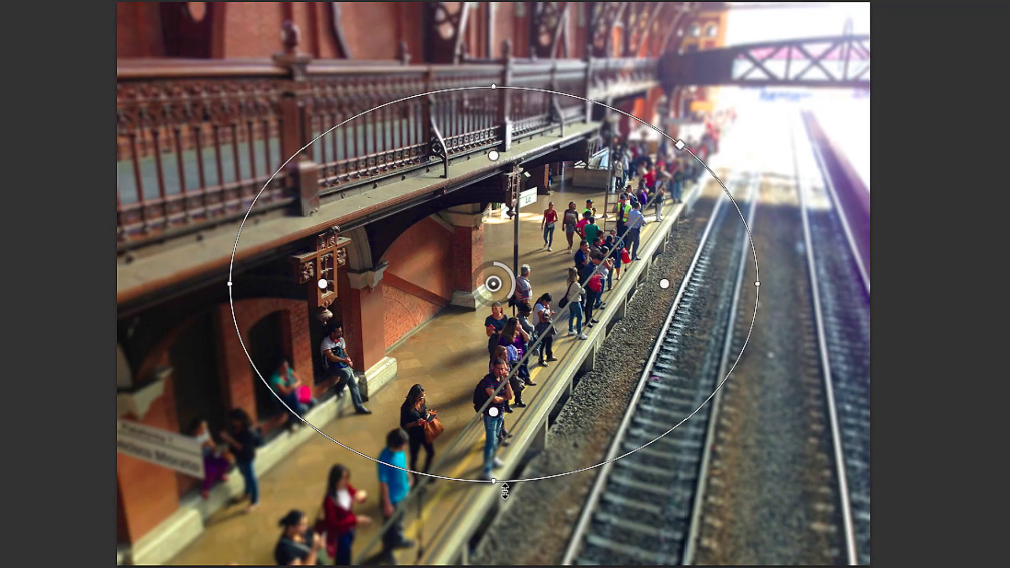
left_click_drag(505, 491, 502, 519)
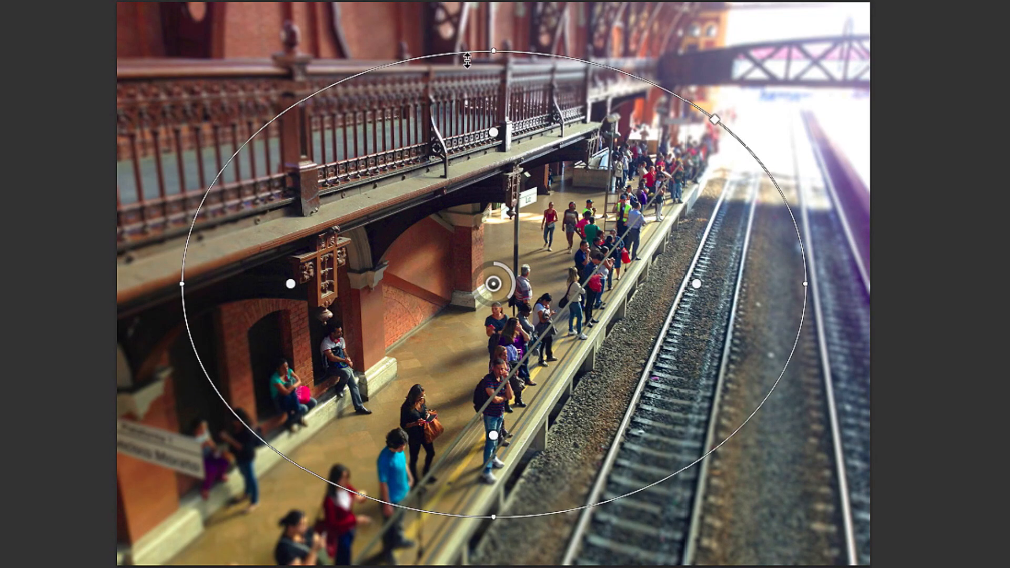
left_click_drag(467, 60, 467, 73)
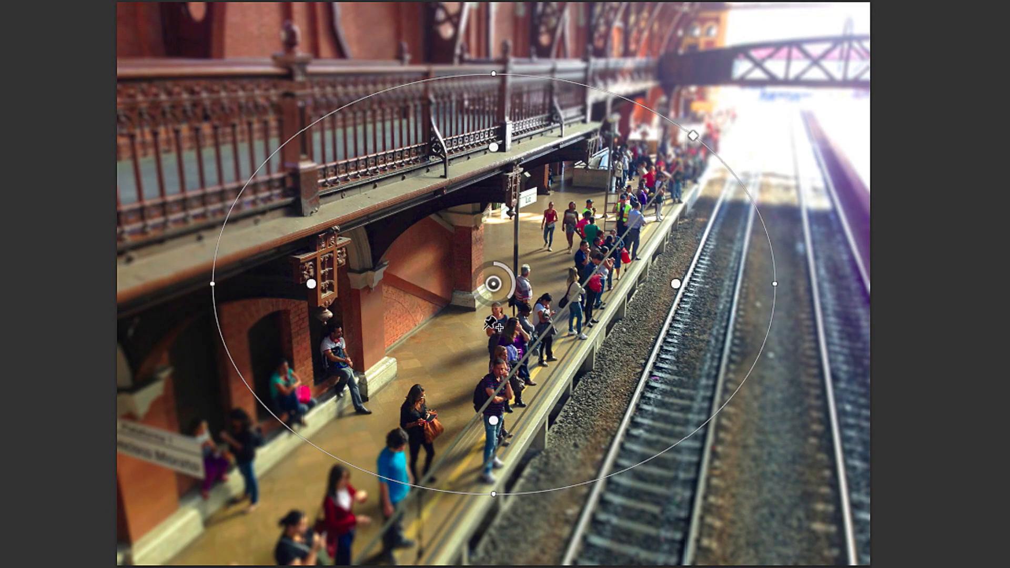
left_click_drag(488, 292, 440, 371)
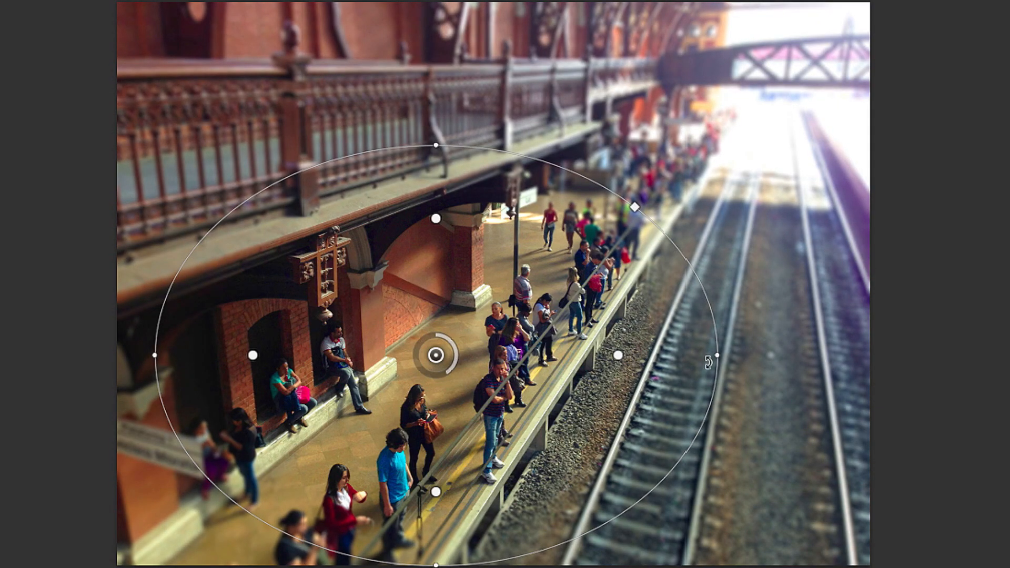
Flatten and slightly widen the Iris Blur ellipse around the platform and expand its sharp inner zone.
left_click_drag(713, 353, 681, 334)
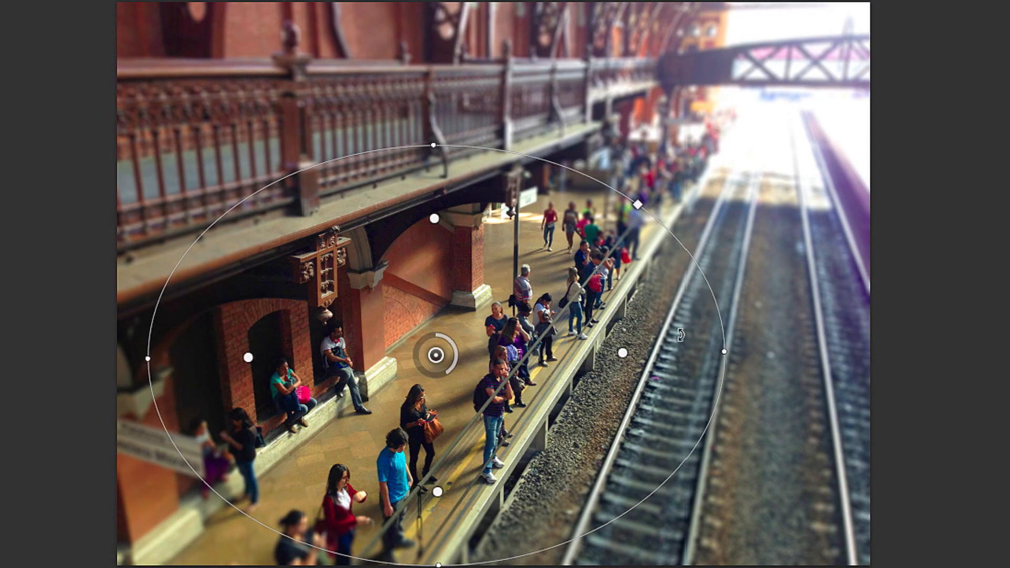
left_click_drag(434, 146, 437, 163)
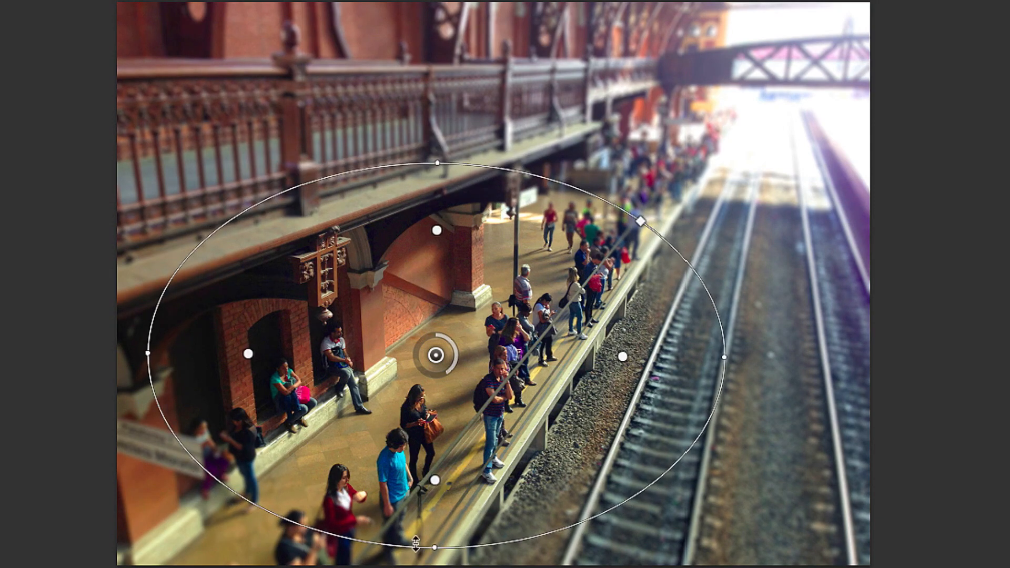
left_click_drag(430, 481, 432, 451)
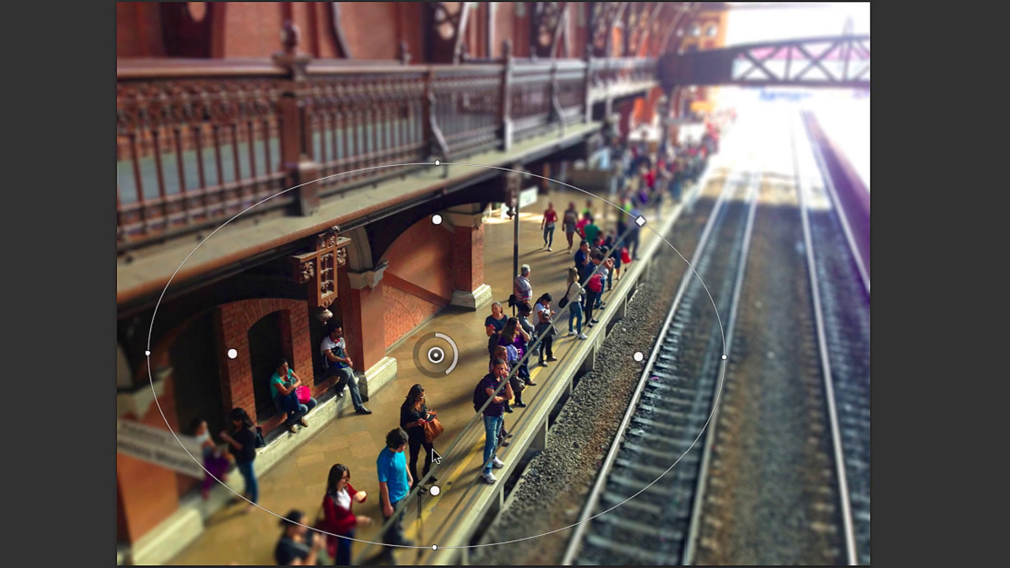
left_click_drag(722, 362, 726, 366)
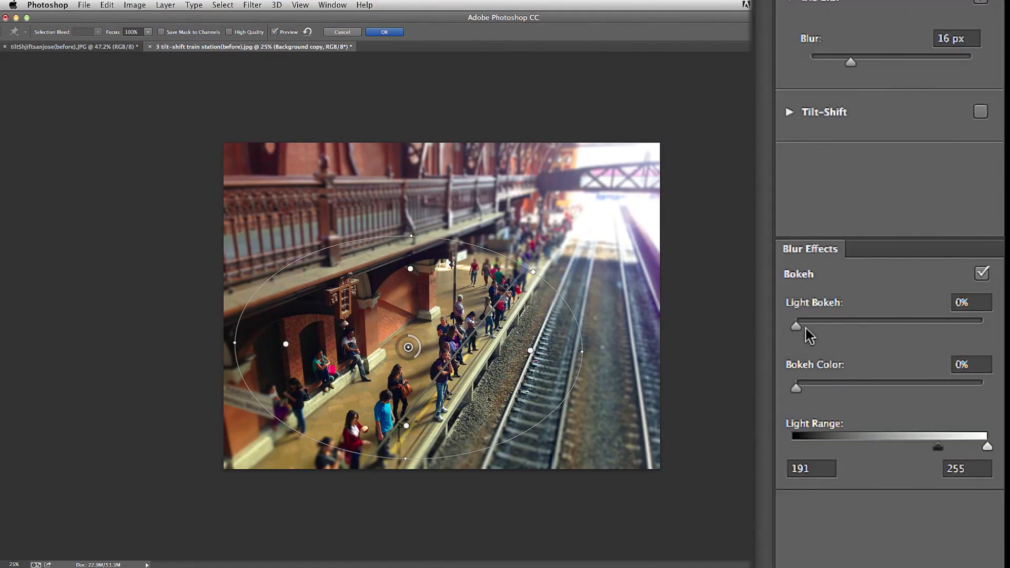
Apply the Iris Blur with 25% light bokeh, 7% bokeh color and a light range of 154 to 255.
left_click_drag(800, 332, 845, 333)
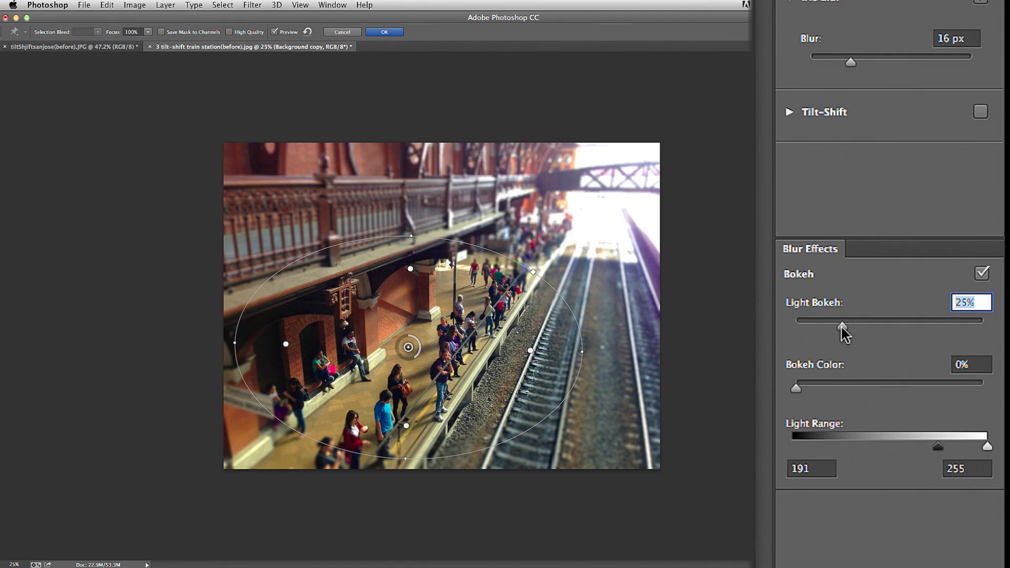
mouse_move(796, 391)
left_mouse_down()
mouse_move(903, 404)
mouse_move(813, 400)
left_mouse_up()
left_click_drag(938, 447, 907, 452)
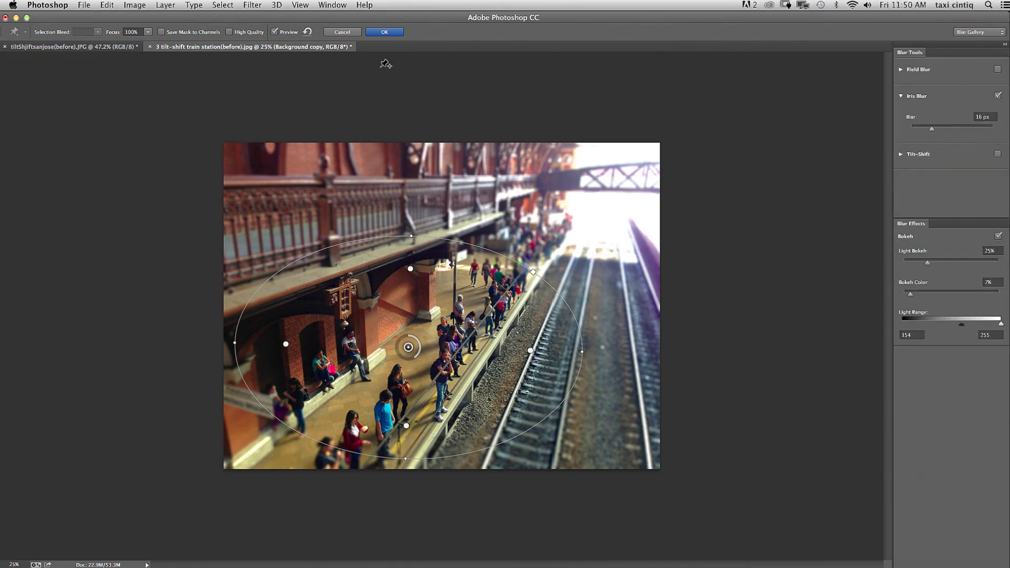
left_click(385, 32)
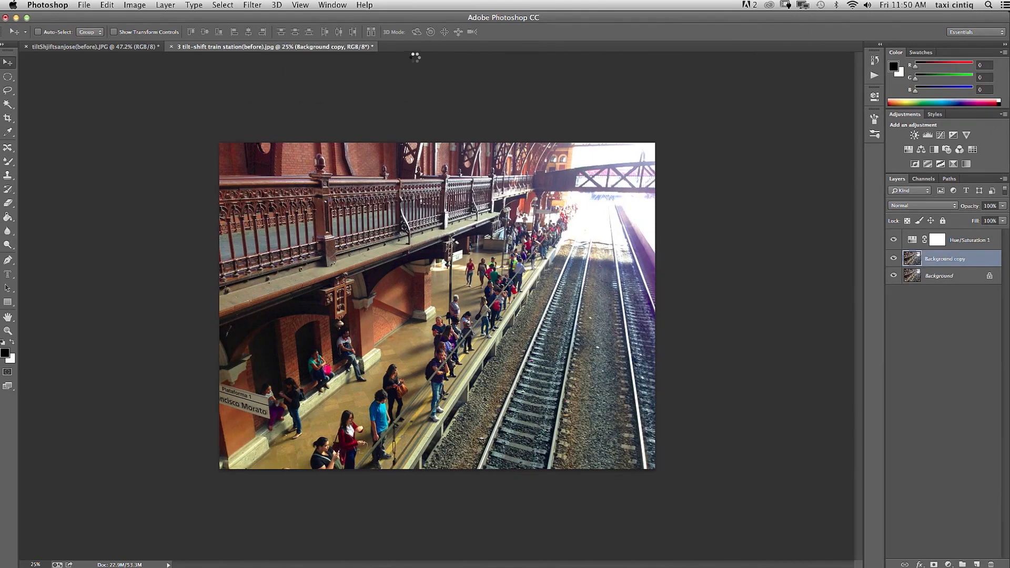
Add a new empty layer above Background copy in the train station photo and name it vignette.
left_click(977, 565)
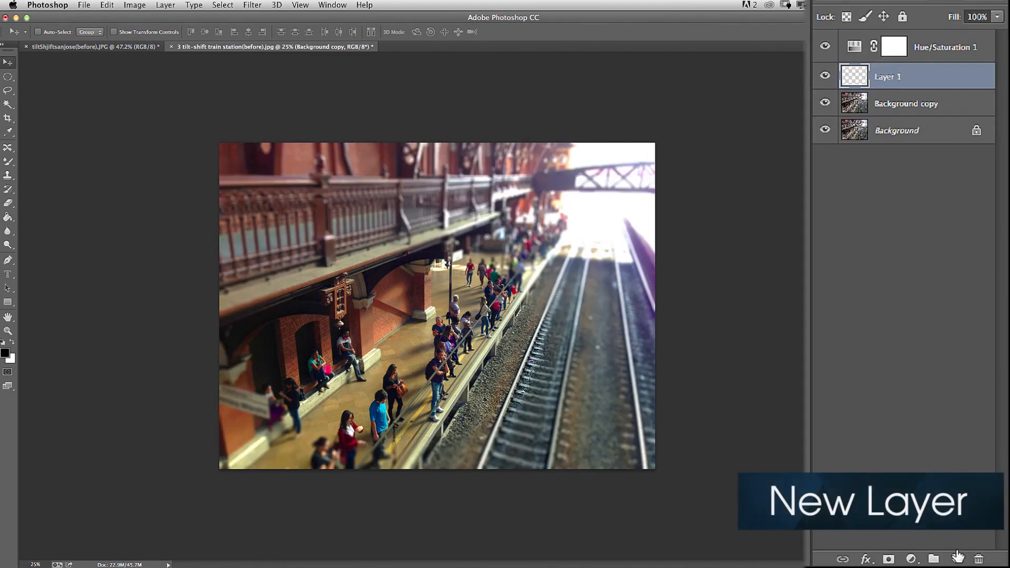
double_click(933, 258)
type("V")
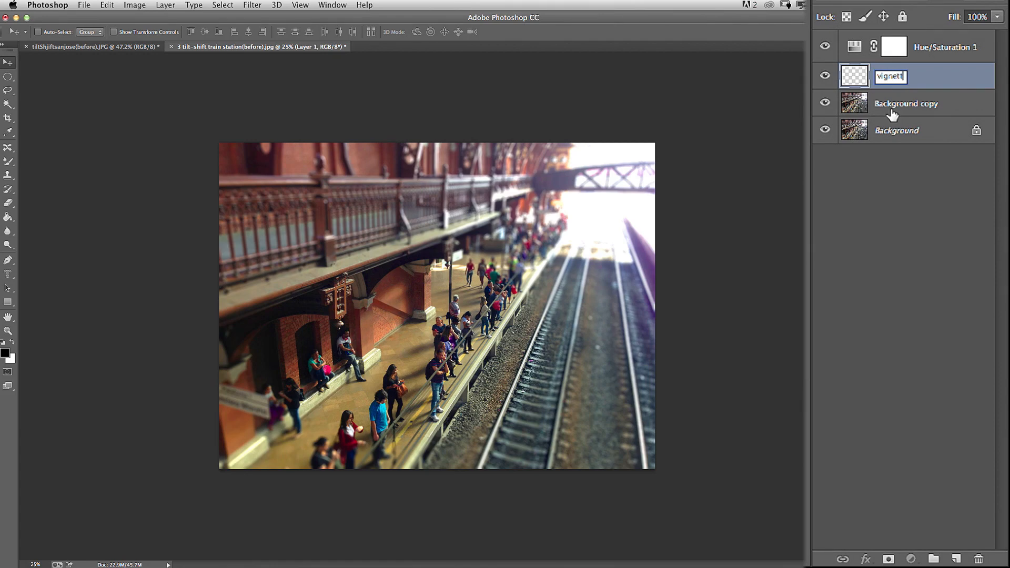
key("Return")
Fill the train station's vignette layer with black using the Paint Bucket and lower its opacity to 31%.
key("g")
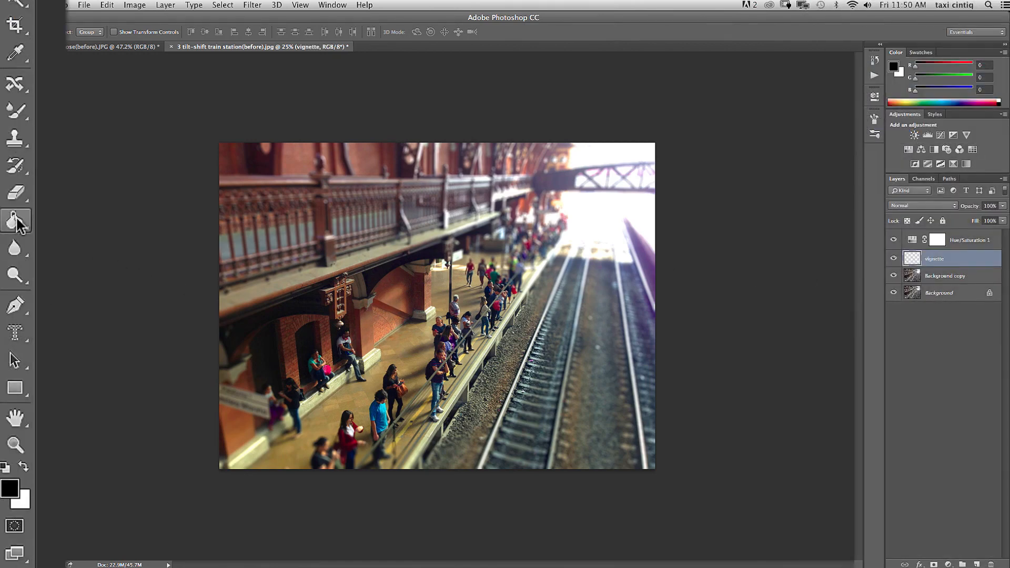
left_click(420, 266)
left_click(995, 227)
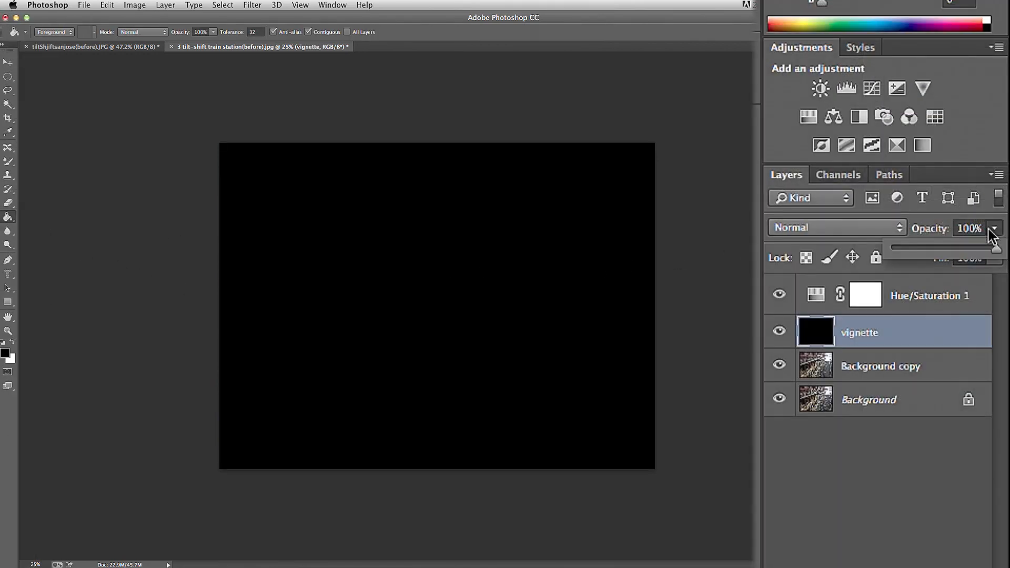
left_click_drag(998, 248, 929, 260)
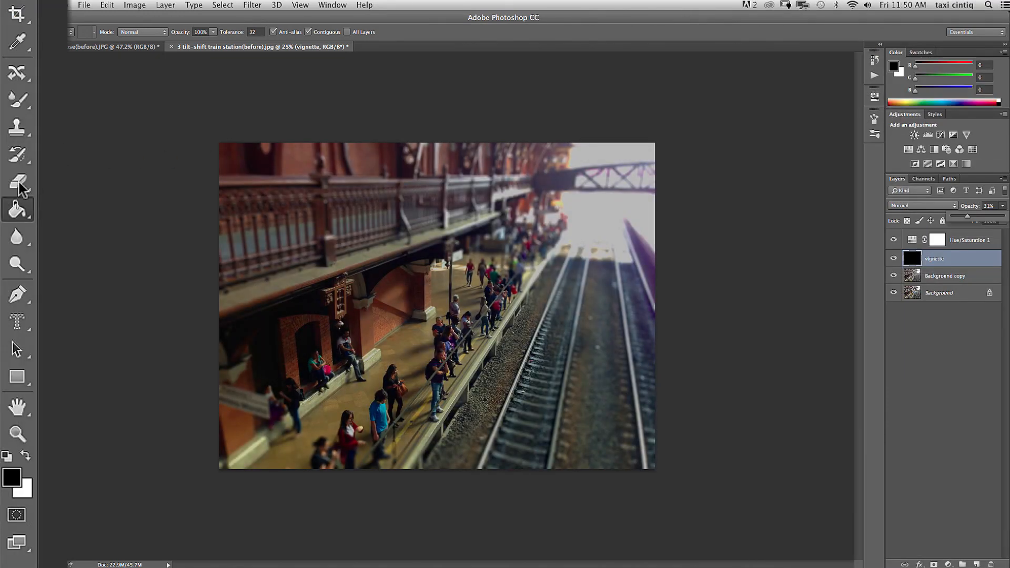
Erase the middle of the vignette layer over the platform with the 1500 px eraser and flatten the train station image.
left_click(8, 203)
mouse_move(436, 318)
left_mouse_down()
mouse_move(396, 318)
mouse_move(447, 307)
mouse_move(400, 292)
mouse_move(339, 307)
mouse_move(380, 386)
mouse_move(347, 388)
mouse_move(494, 323)
mouse_move(555, 269)
mouse_move(368, 260)
mouse_move(311, 385)
mouse_move(426, 357)
mouse_move(491, 277)
left_mouse_up()
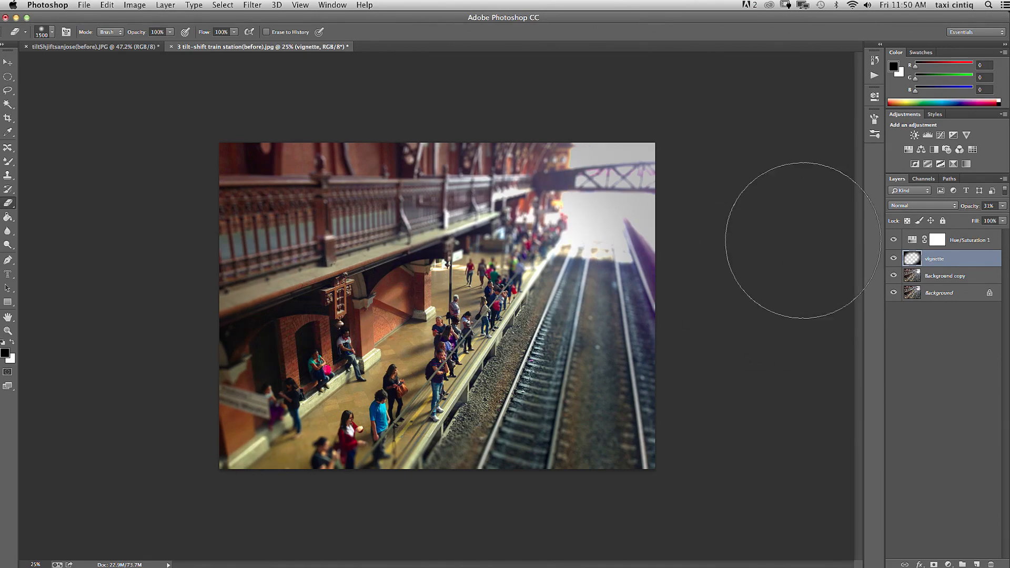
left_click(166, 5)
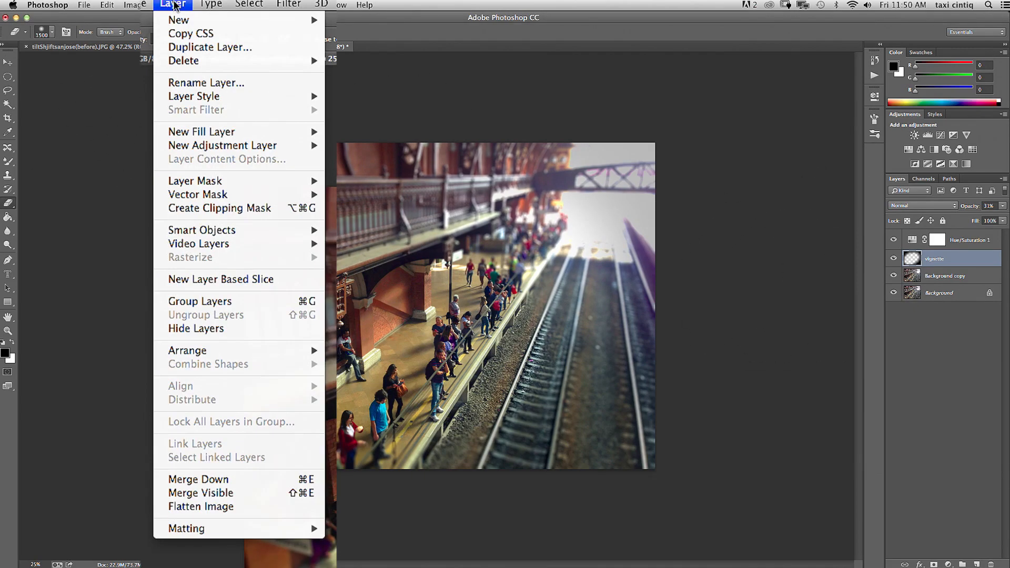
left_click(200, 506)
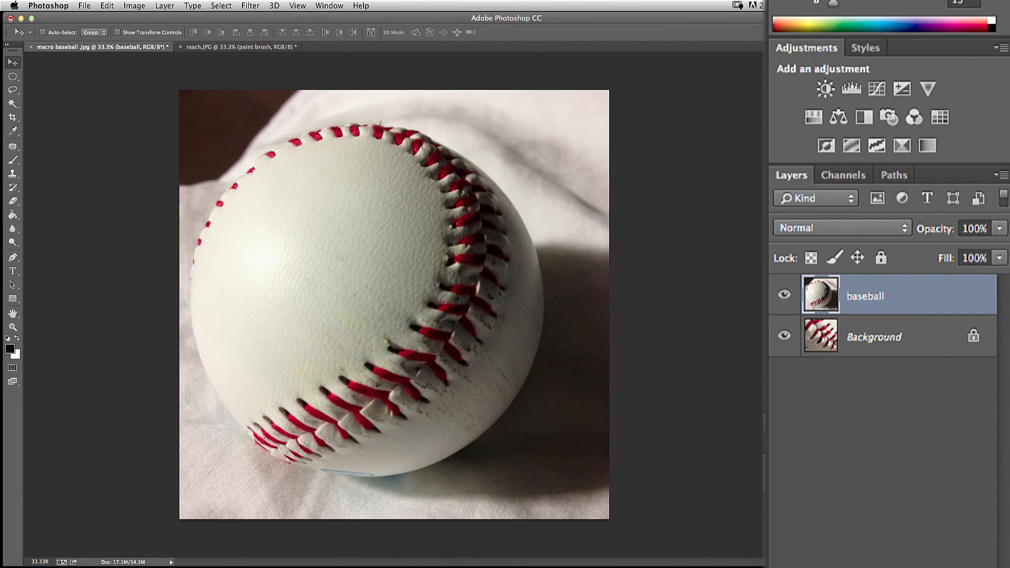
Check the seam close-up beneath the baseball layer and draw a rough circular selection around the ball with the Elliptical Marquee tool.
left_click(784, 295)
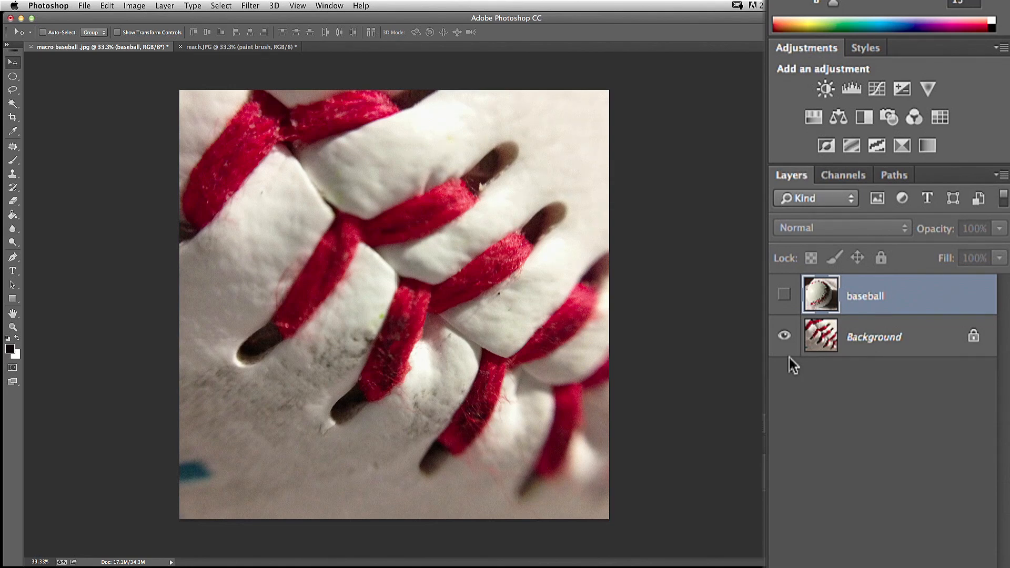
left_click(785, 295)
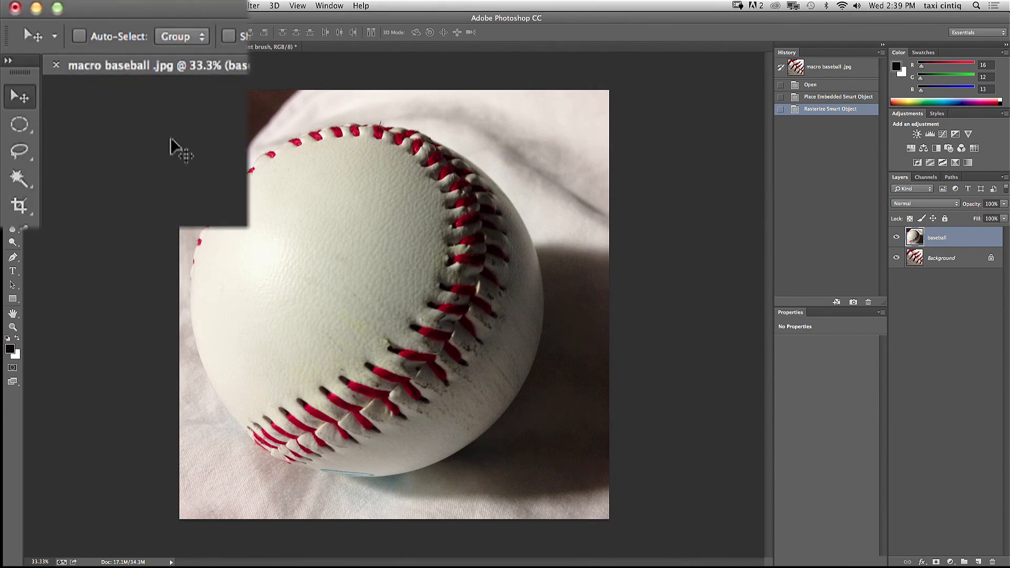
left_click(20, 127)
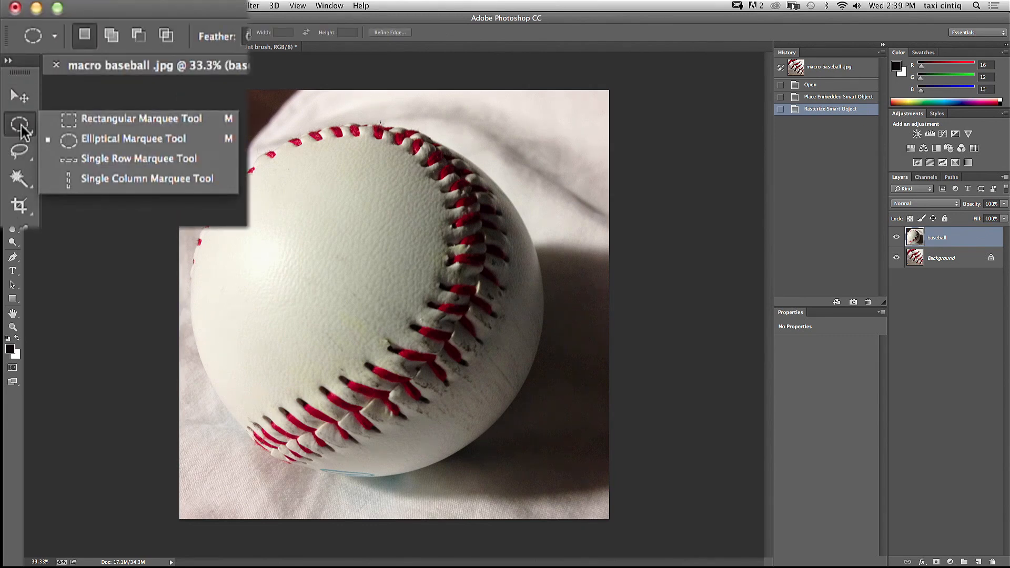
left_click(75, 137)
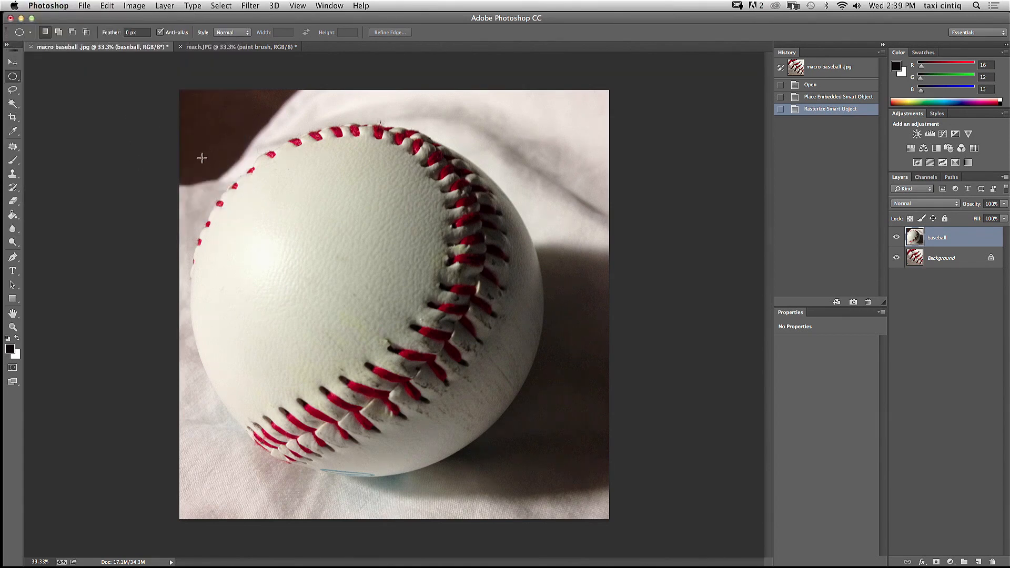
left_click_drag(216, 134, 539, 472)
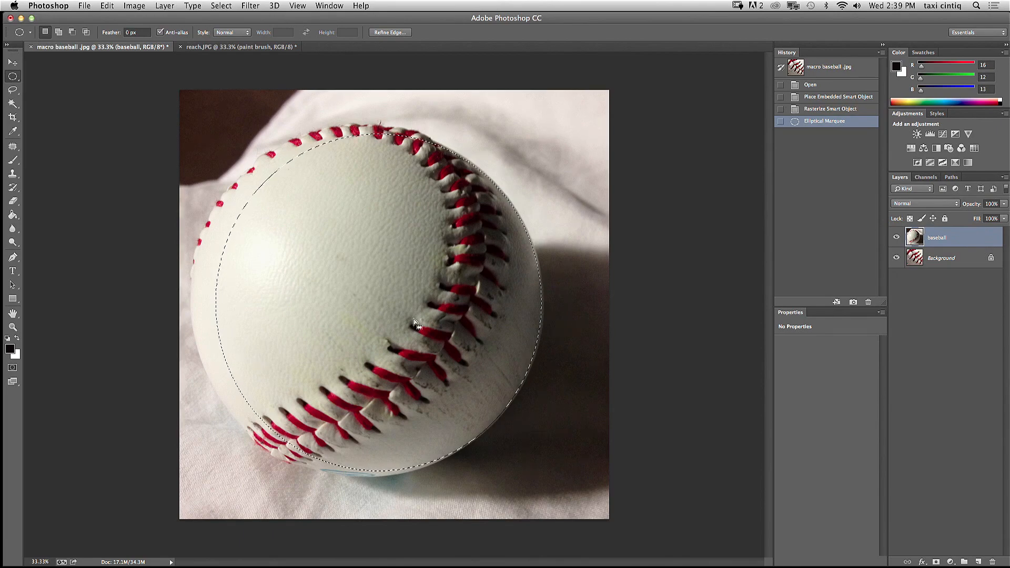
Transform the elliptical selection to about 108% width and 104% height so it follows the ball's outline.
left_click(226, 8)
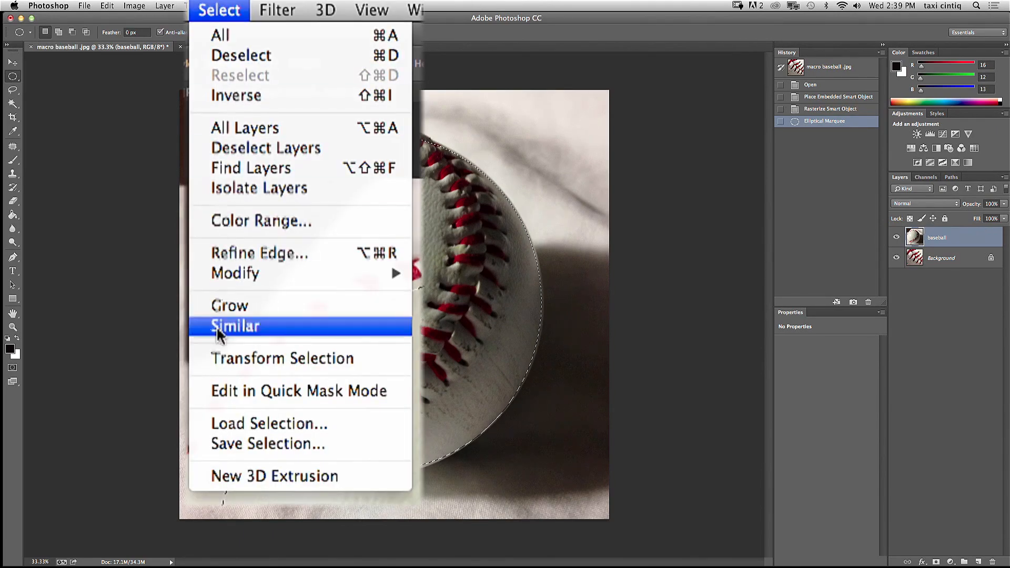
left_click(212, 362)
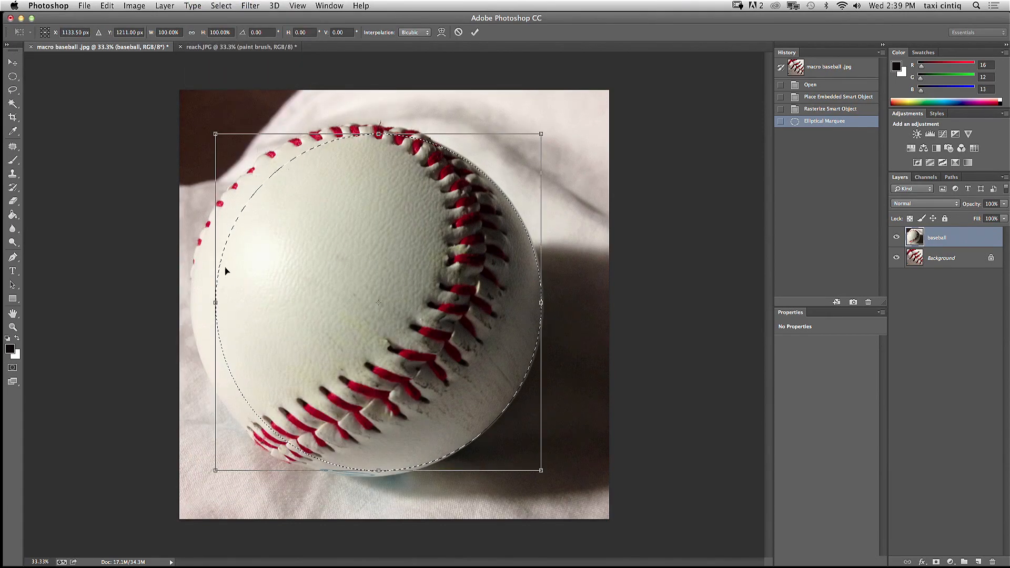
left_click_drag(212, 303, 187, 302)
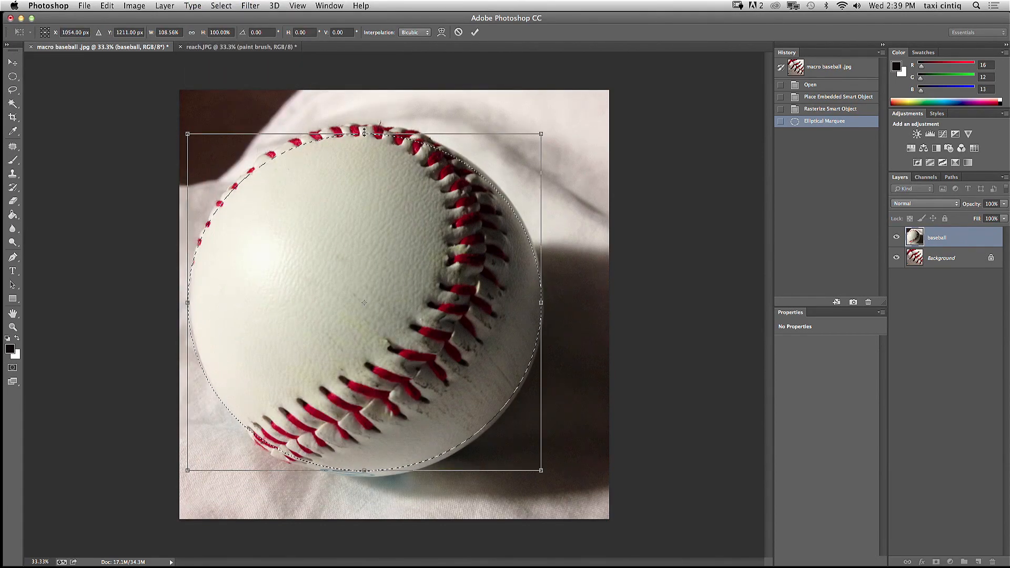
left_click_drag(364, 132, 364, 124)
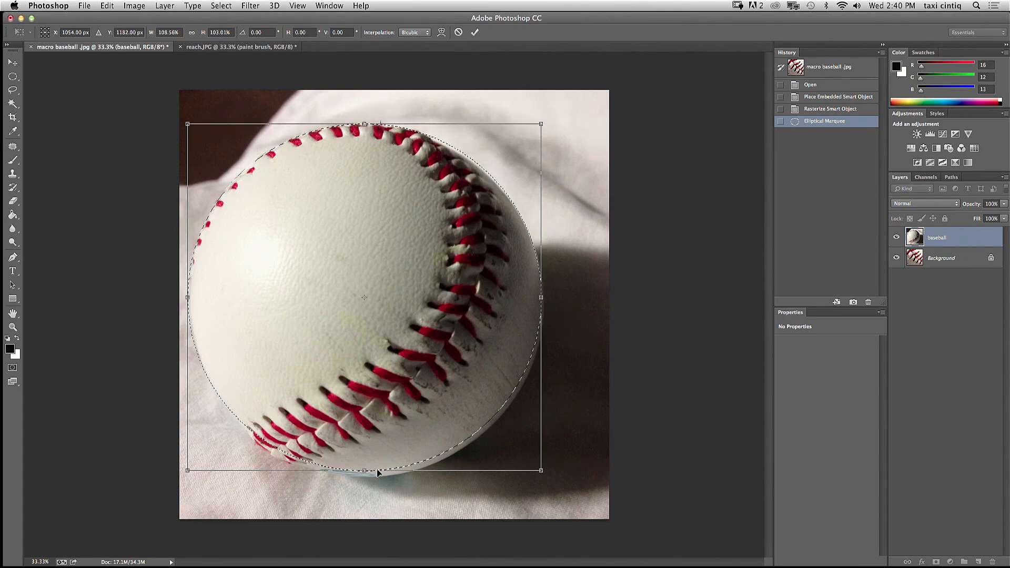
left_click_drag(365, 470, 361, 474)
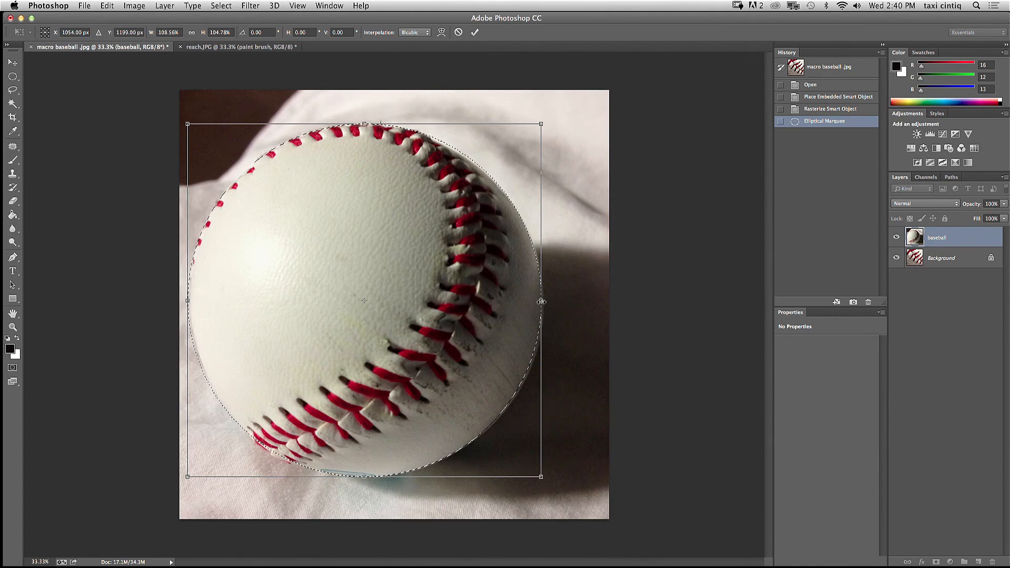
left_click_drag(541, 301, 543, 300)
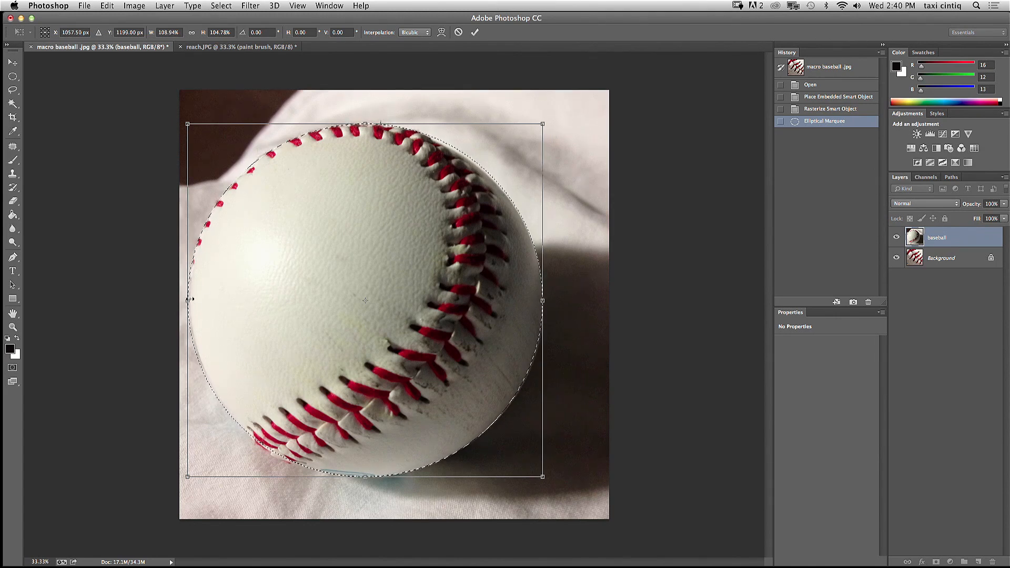
left_click_drag(189, 302, 190, 301)
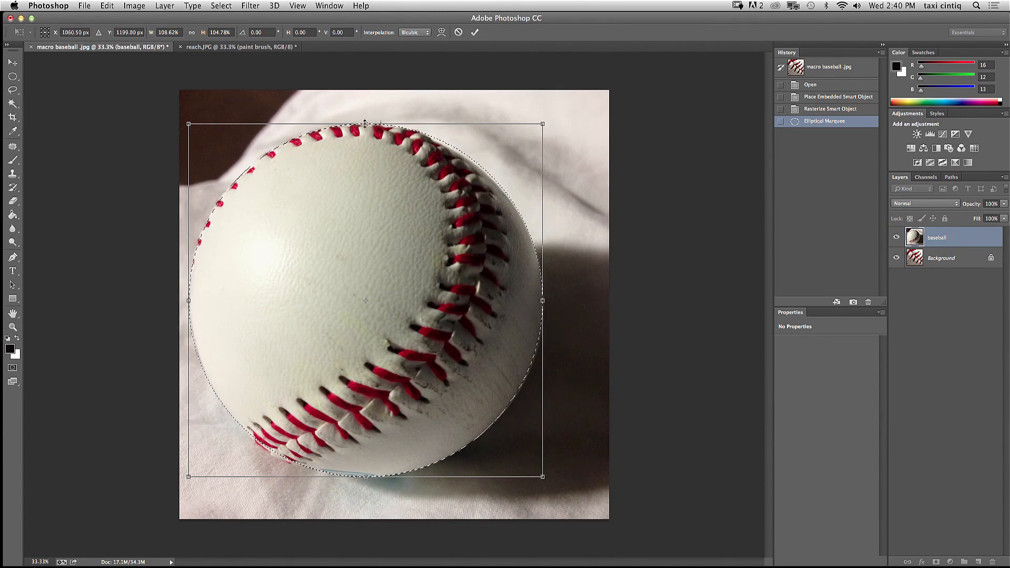
left_click_drag(365, 123, 365, 125)
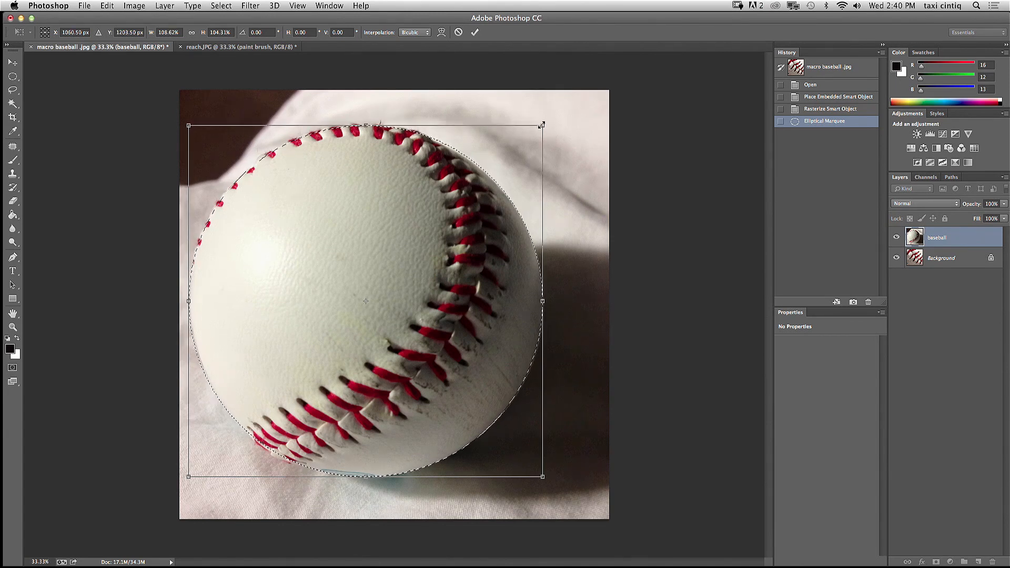
left_click_drag(542, 125, 542, 126)
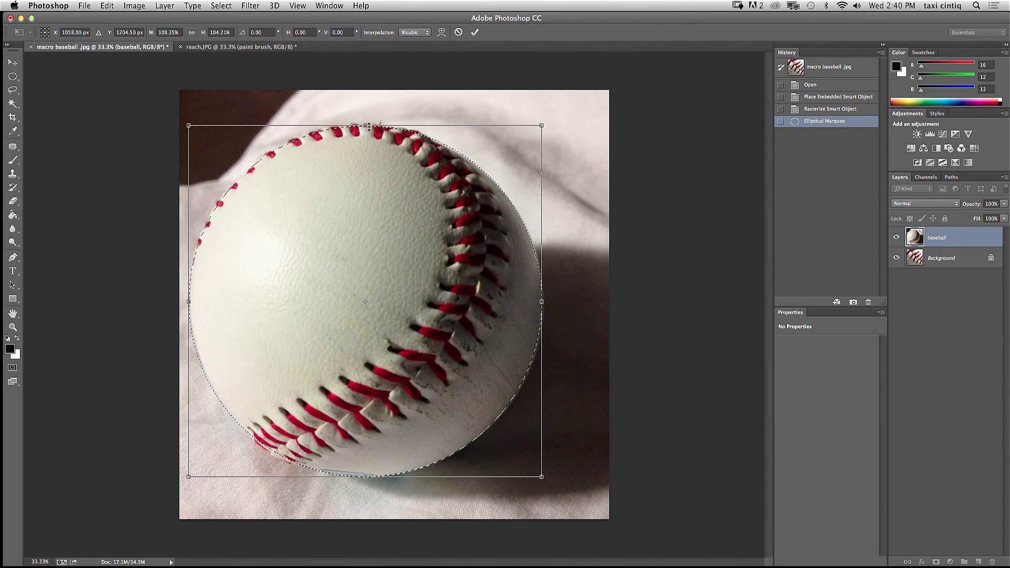
left_click_drag(364, 124, 365, 124)
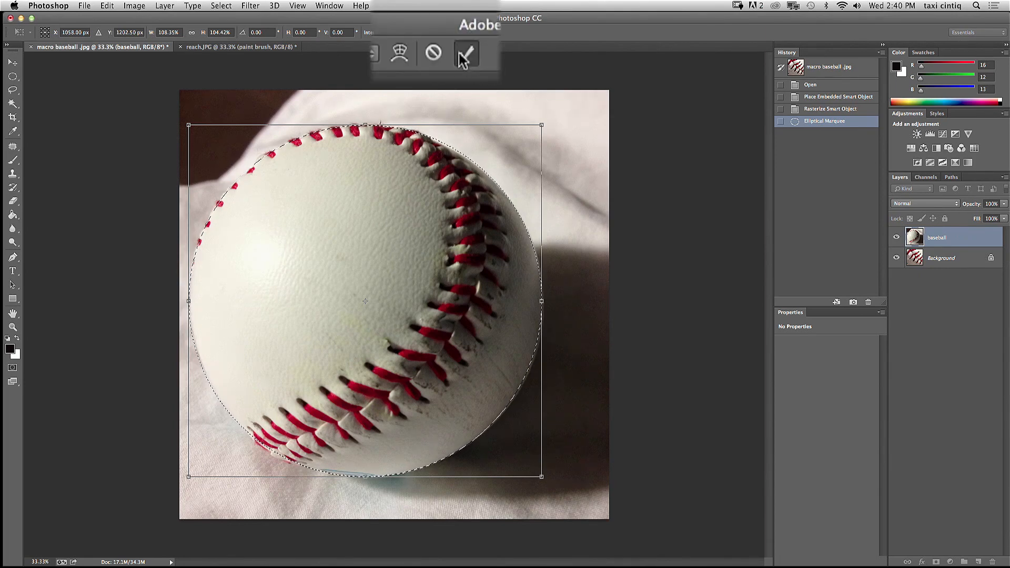
left_click(474, 32)
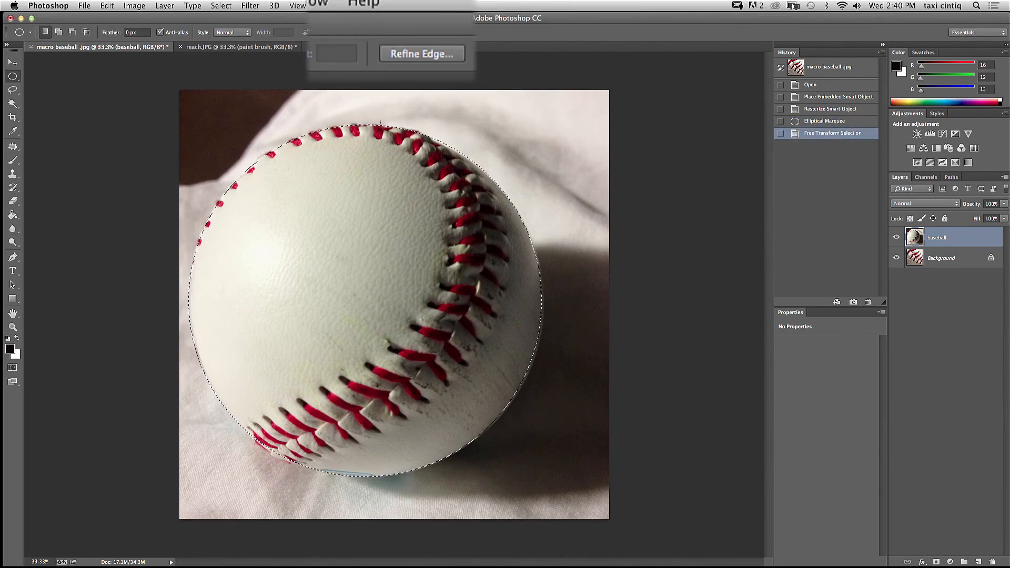
left_click(421, 55)
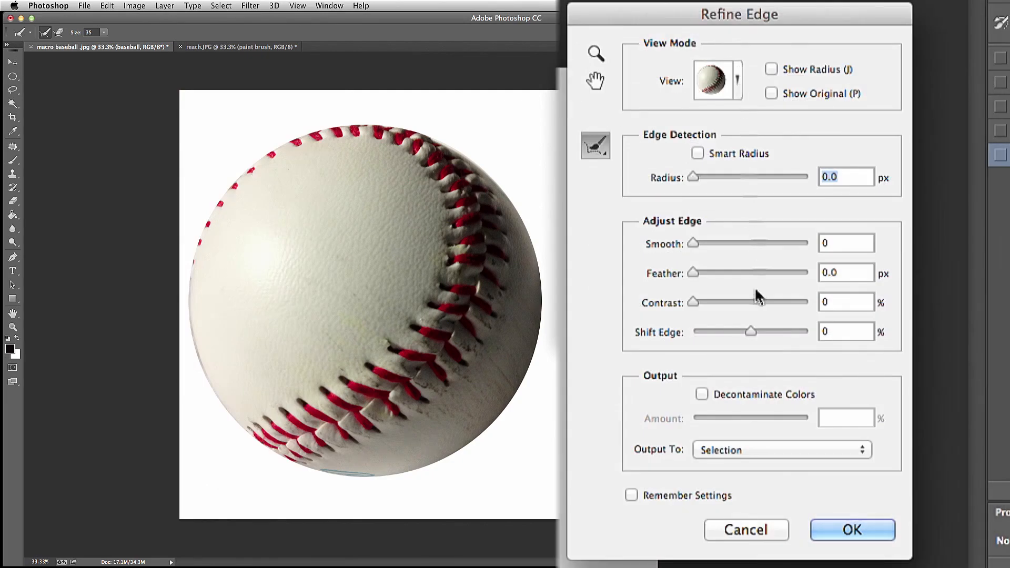
mouse_move(749, 337)
left_mouse_down()
mouse_move(776, 342)
mouse_move(712, 334)
mouse_move(759, 333)
left_mouse_up()
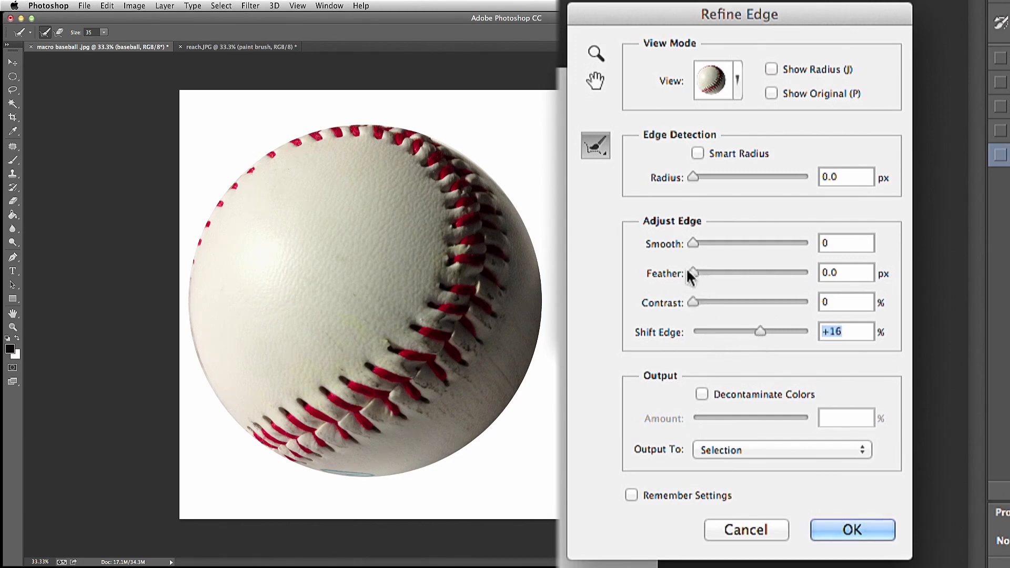
left_click_drag(692, 275, 710, 250)
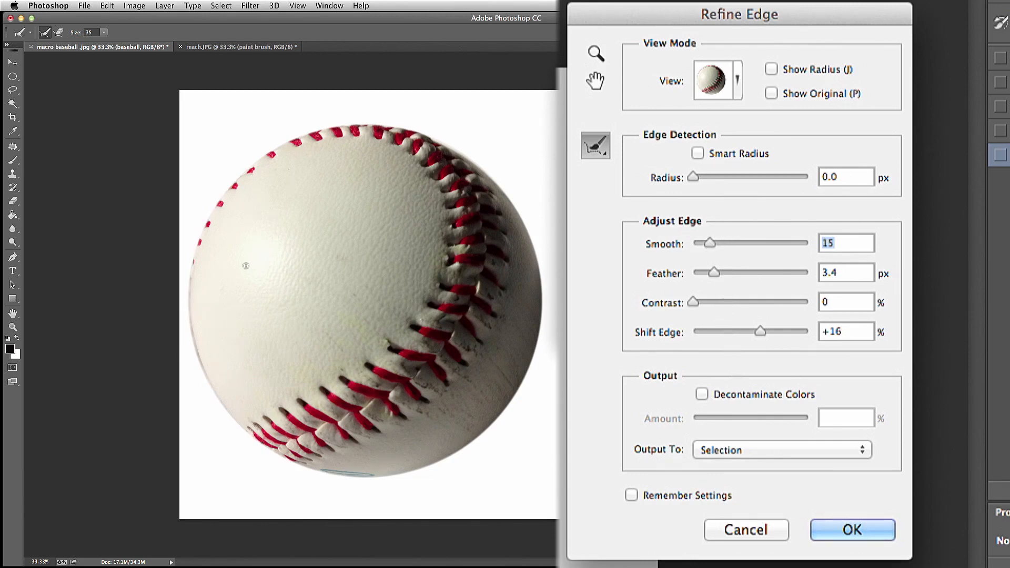
left_click(742, 532)
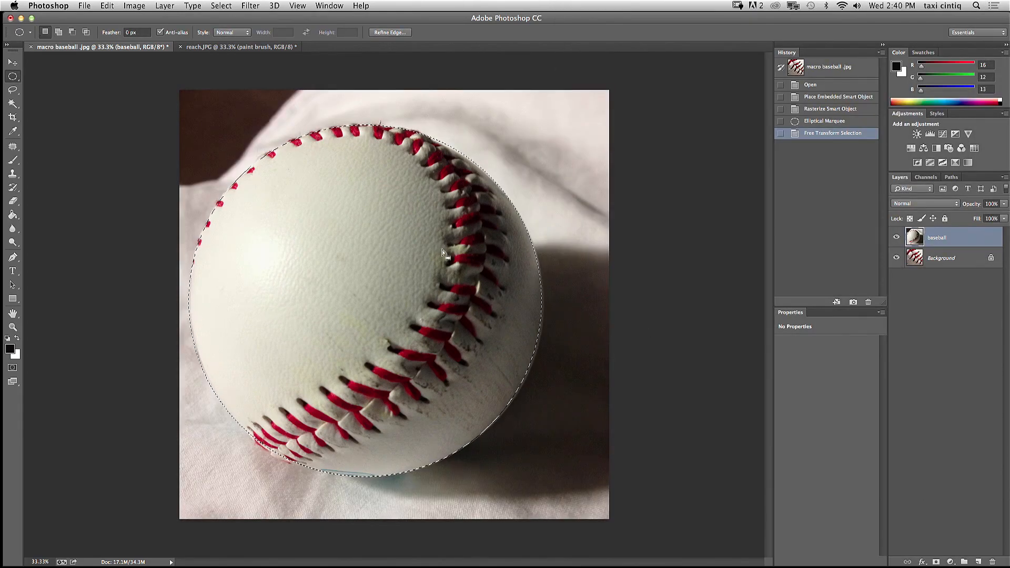
Fine-tune the selection around the ball by transforming it to about 99.5% width and 100.4% height.
left_click(221, 6)
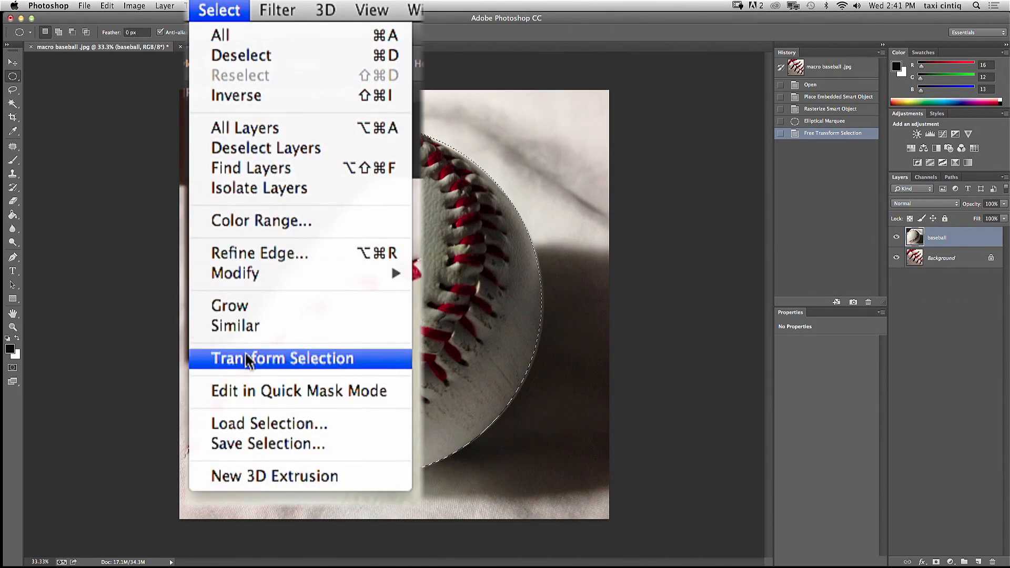
left_click(226, 359)
left_click_drag(188, 302, 191, 300)
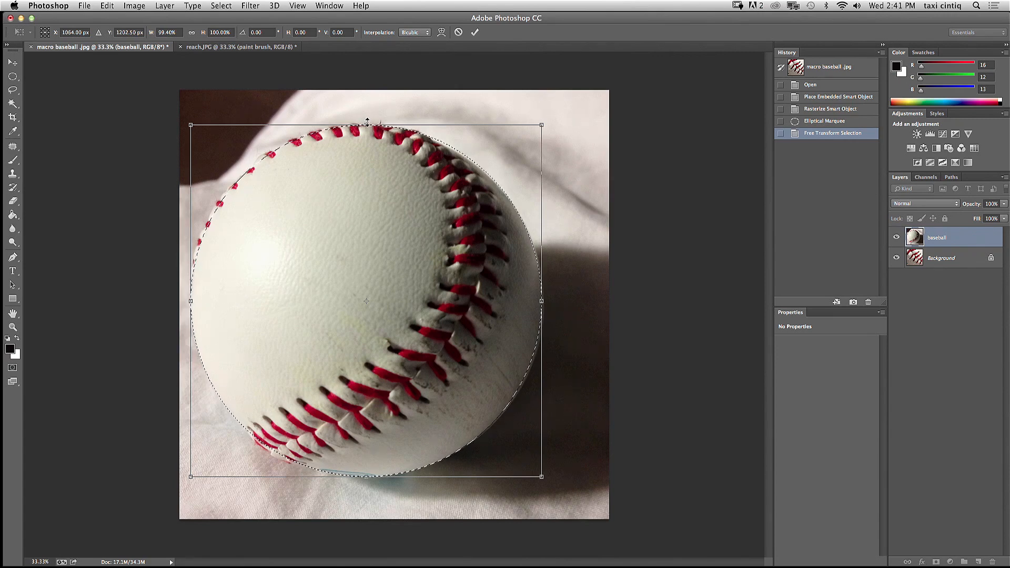
left_click_drag(366, 121, 366, 120)
left_click_drag(542, 123, 539, 124)
left_click_drag(538, 301, 542, 301)
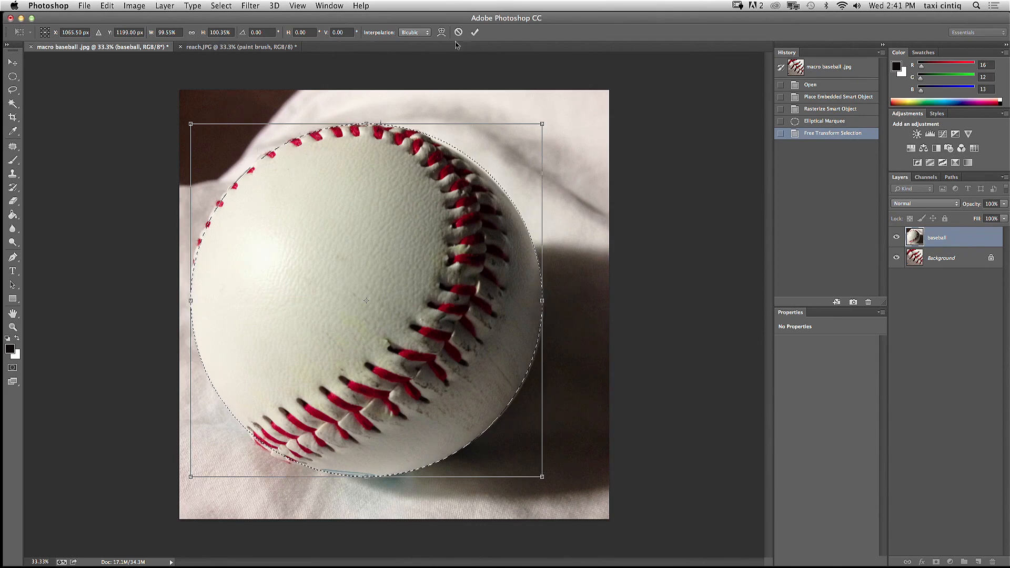
left_click(475, 34)
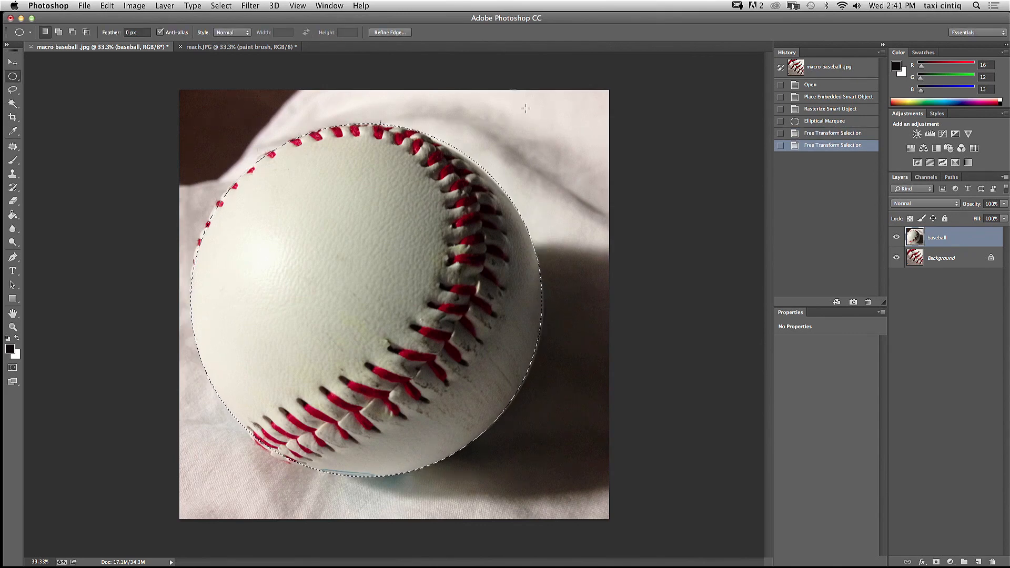
Refine the edge of the ball selection with a 4.2 px feather, output as a selection.
left_click(388, 33)
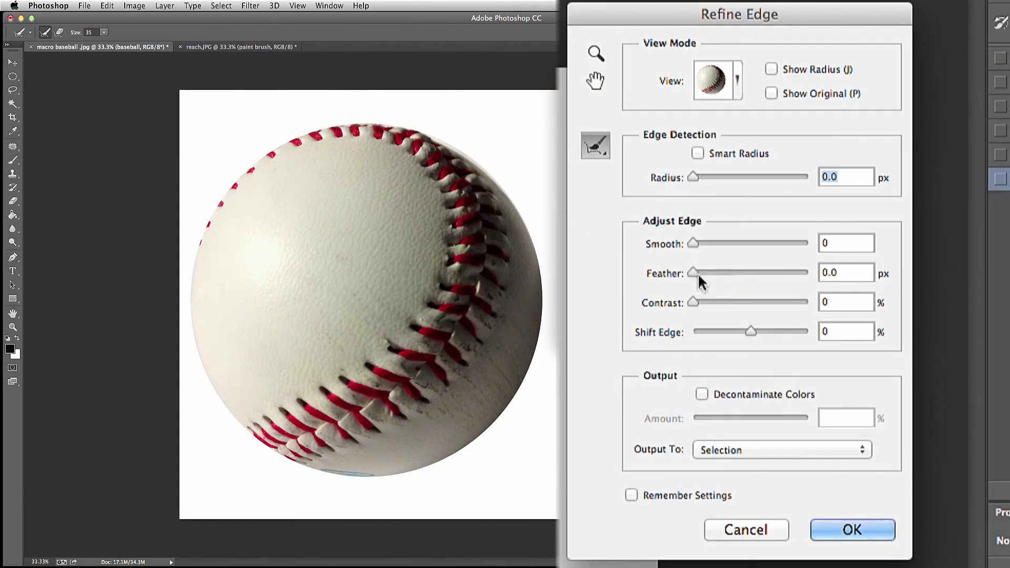
left_click_drag(692, 275, 720, 275)
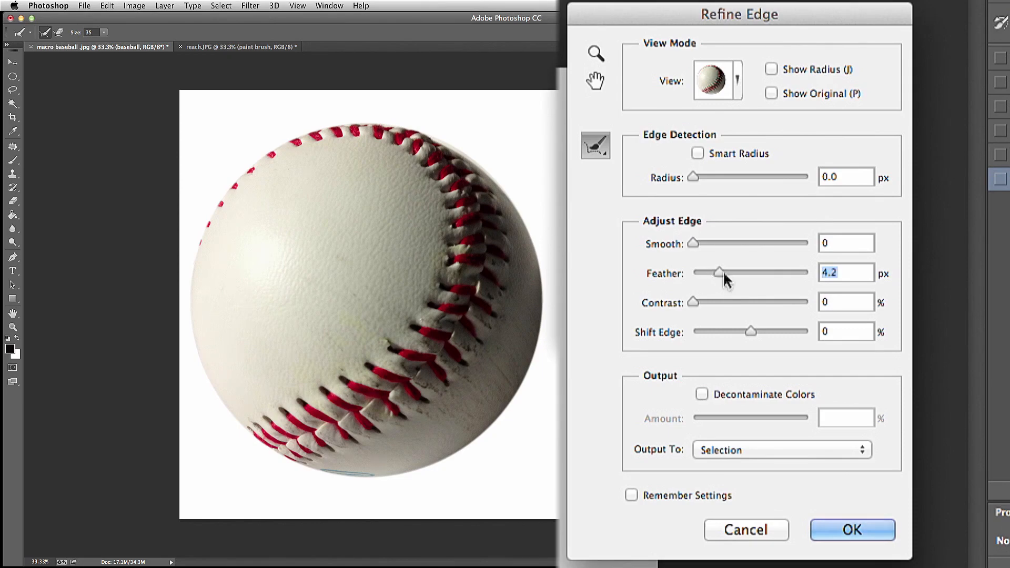
left_click(845, 536)
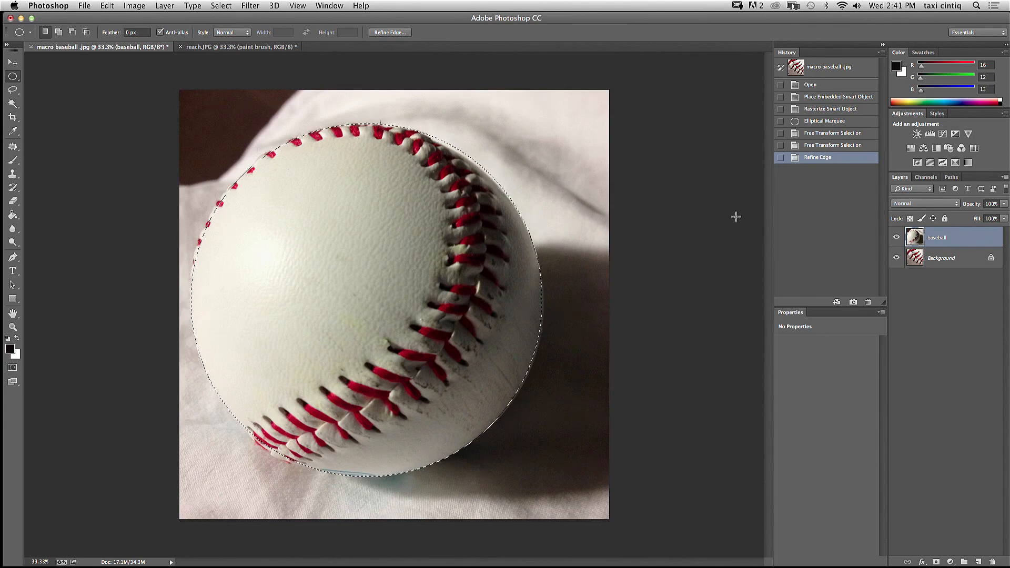
Invert the selection, delete the surroundings of the ball from the baseball layer and deselect.
left_click(222, 6)
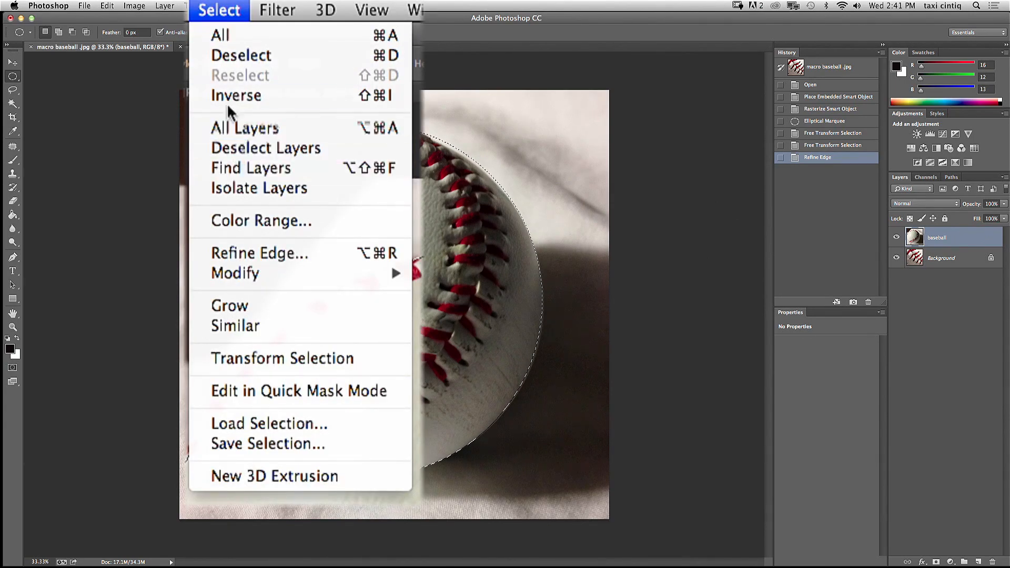
left_click(284, 48)
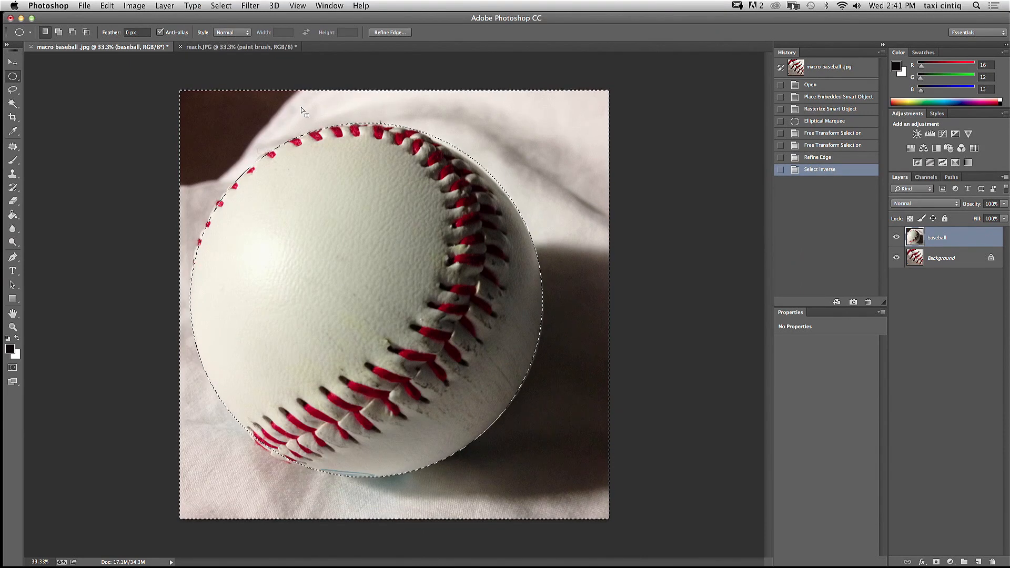
key("Delete")
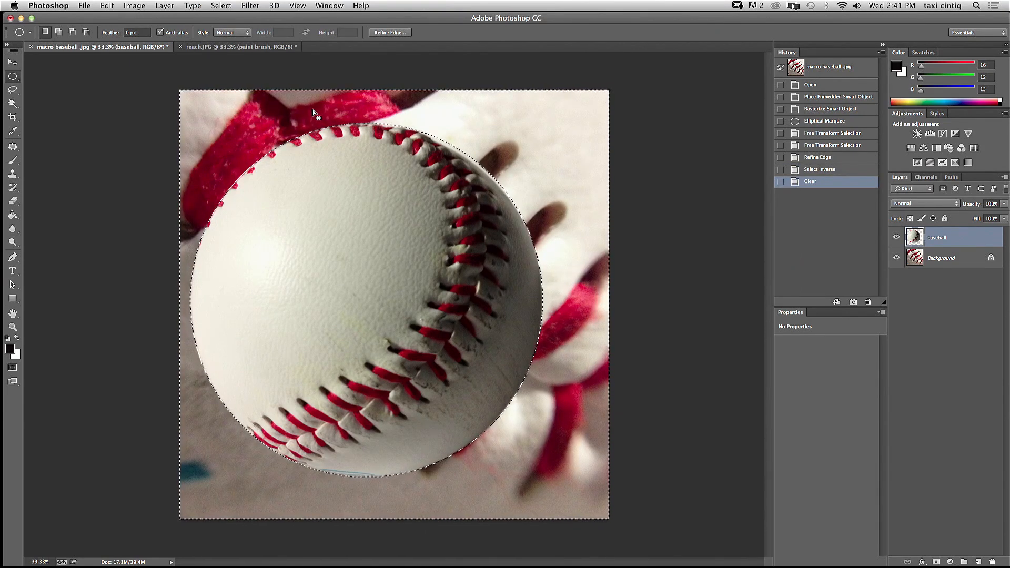
left_click(314, 109)
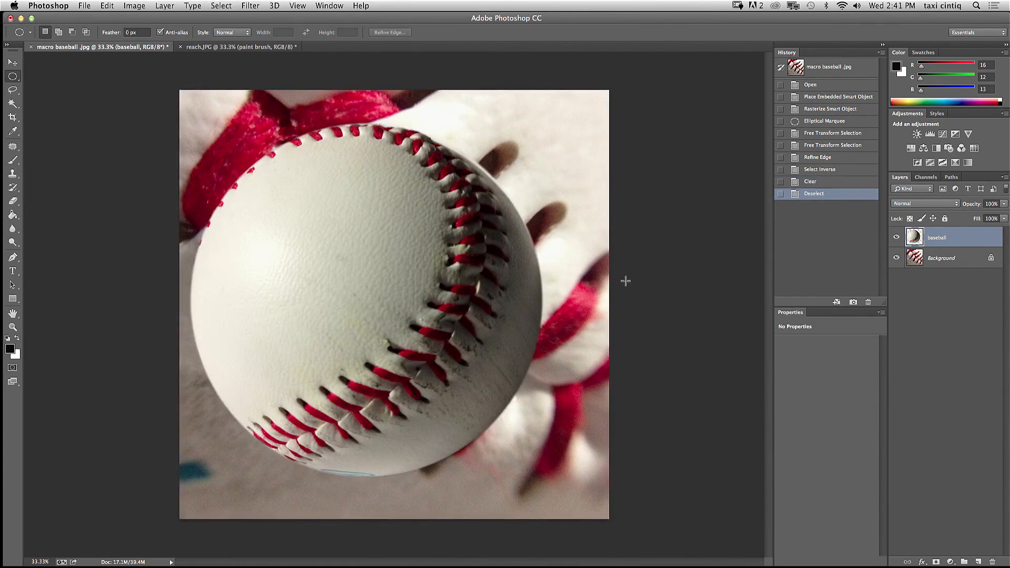
Scale the baseball layer down to about 54% with Free Transform, keeping its lower-right corner in place.
left_click(946, 259)
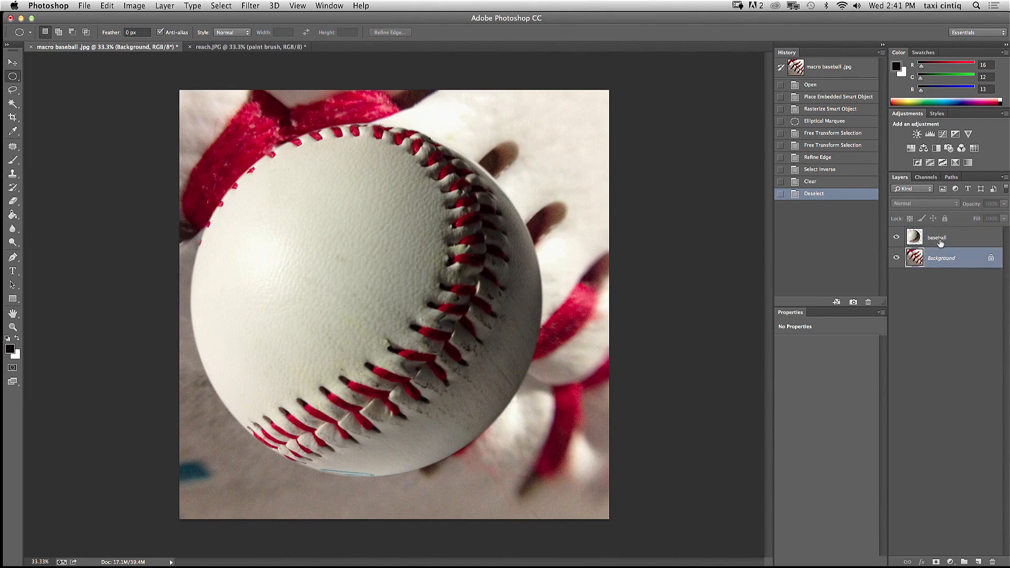
left_click(957, 238)
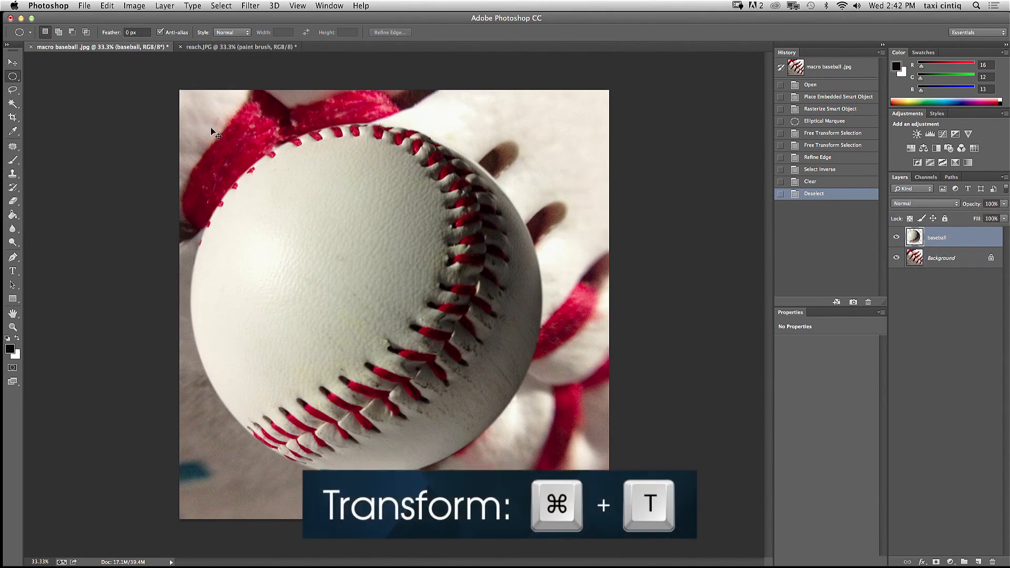
key("super+t")
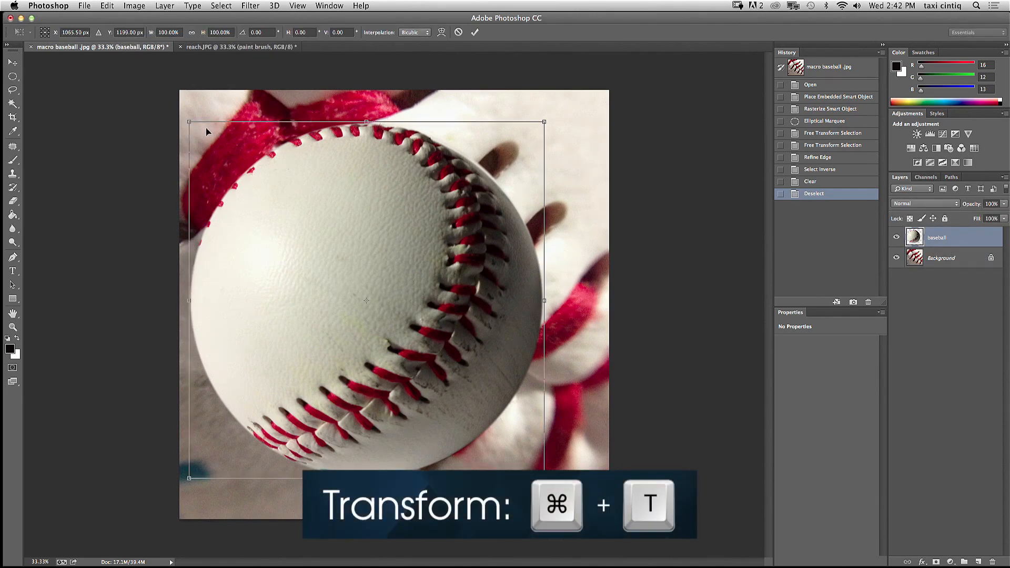
left_click(105, 6)
left_click(124, 20)
left_click_drag(189, 123, 340, 275)
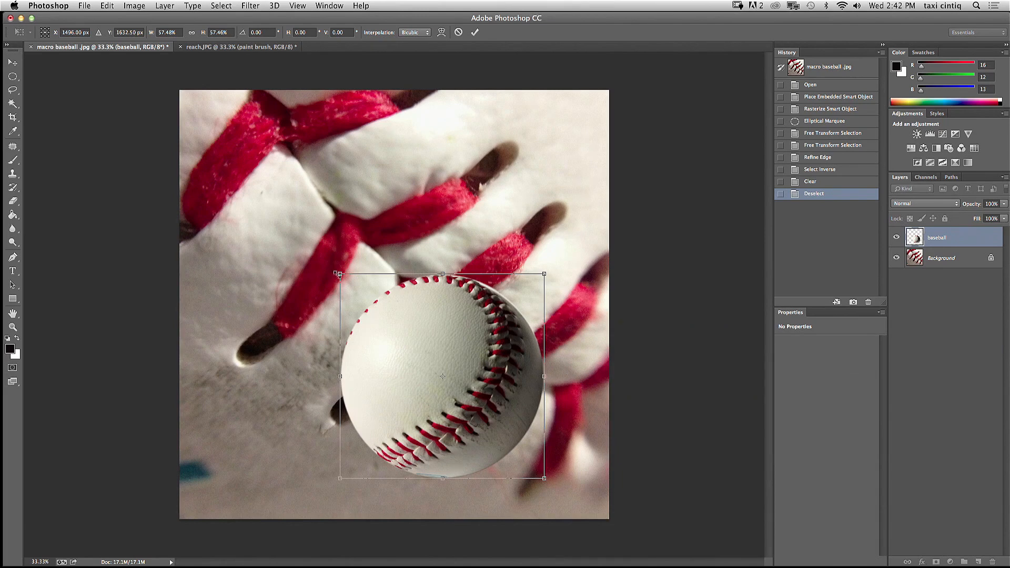
left_click_drag(342, 276, 352, 287)
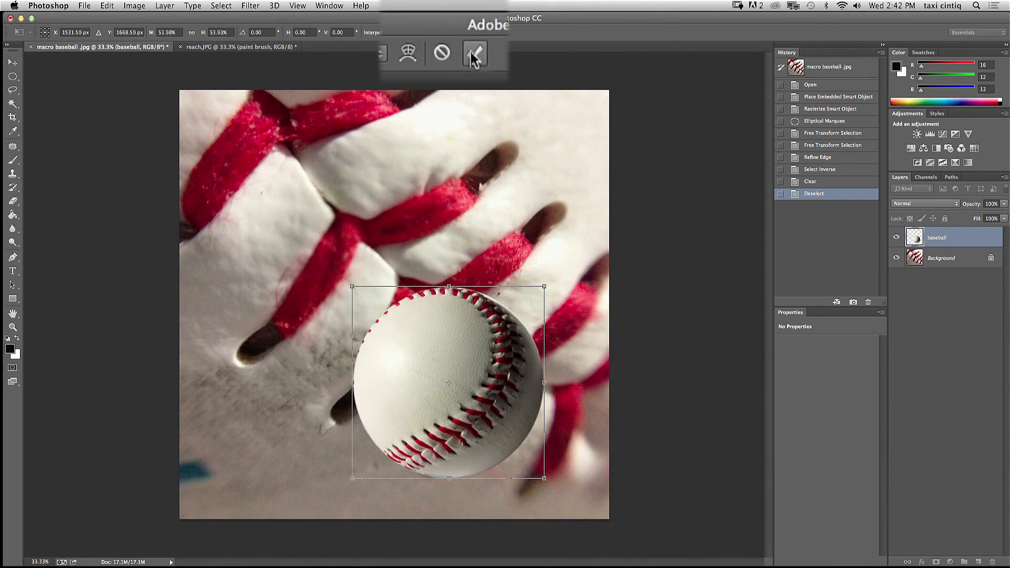
left_click(474, 32)
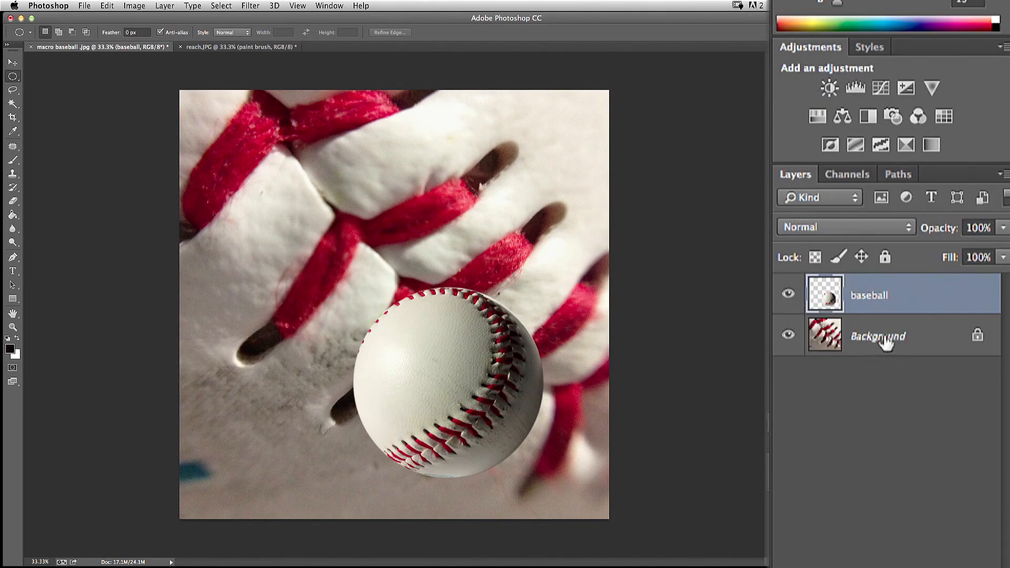
Apply a Gaussian Blur to the Background layer with the macro baseball seams, adjusting the radius by eye.
left_click(948, 256)
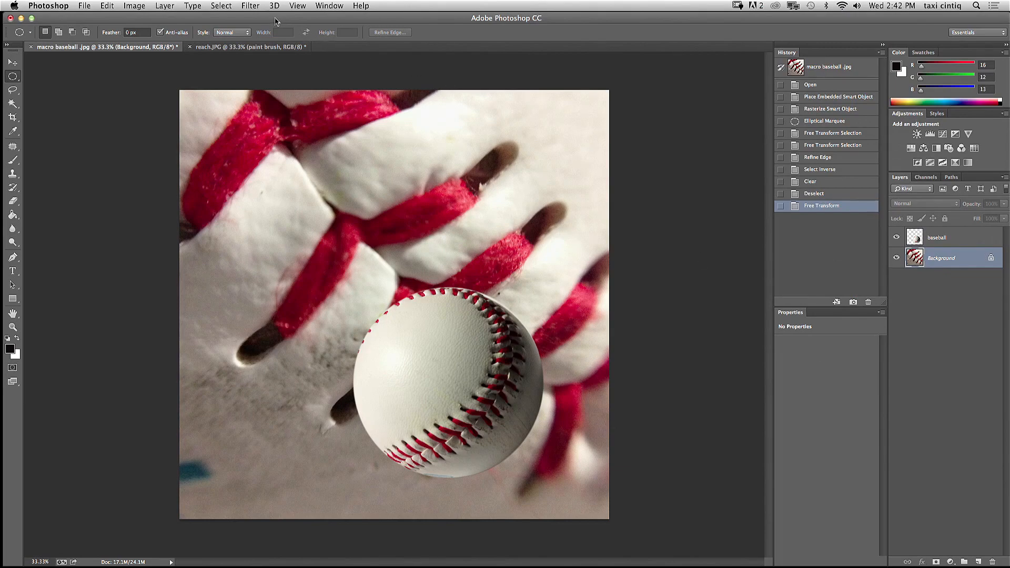
left_click(245, 6)
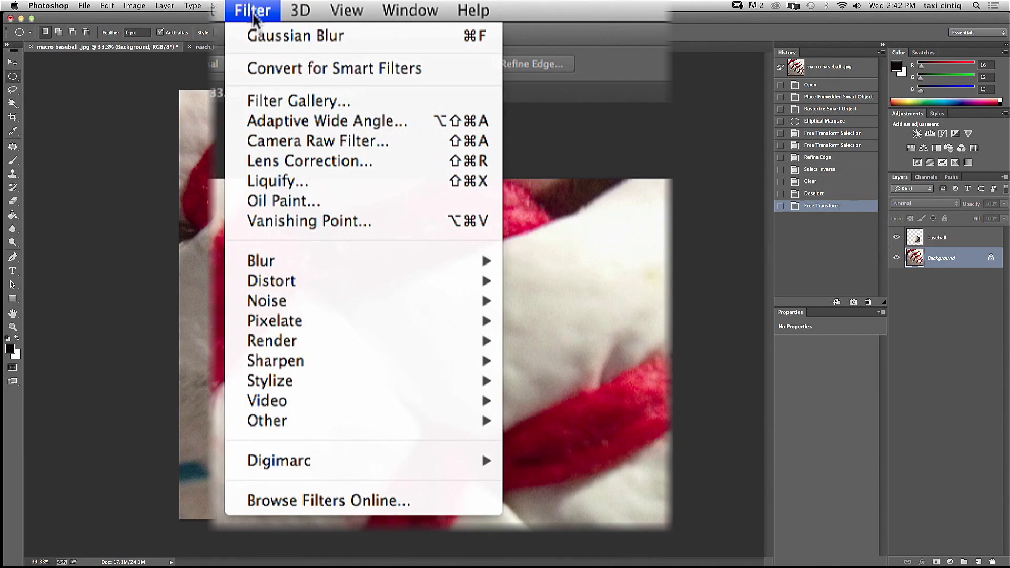
mouse_move(284, 264)
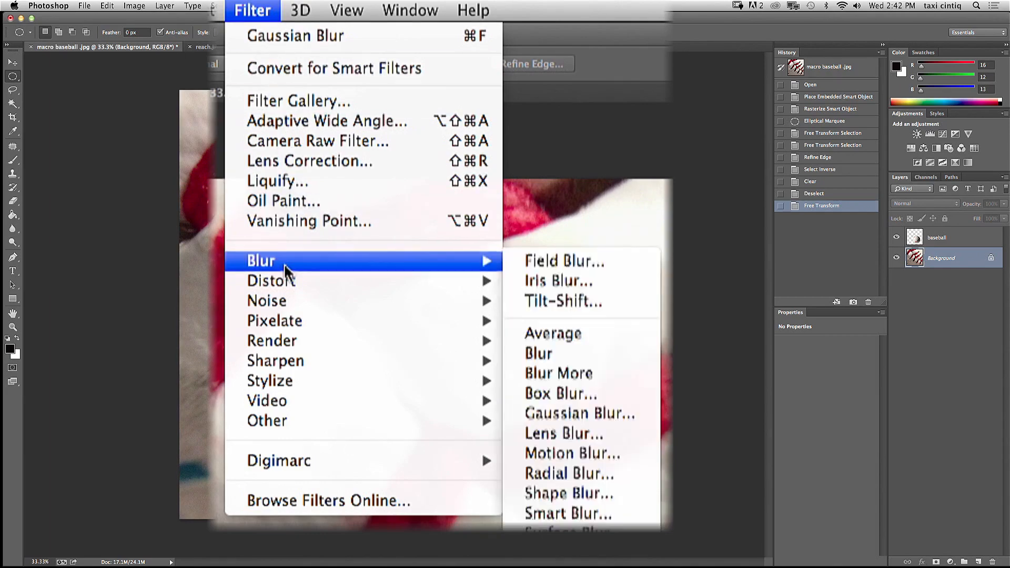
left_click(551, 414)
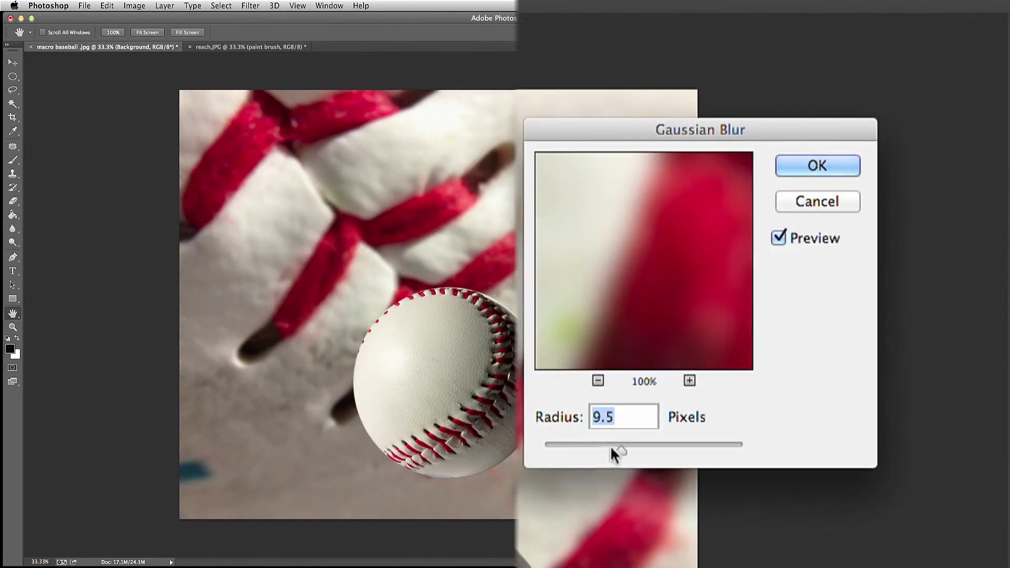
left_click_drag(569, 270, 576, 271)
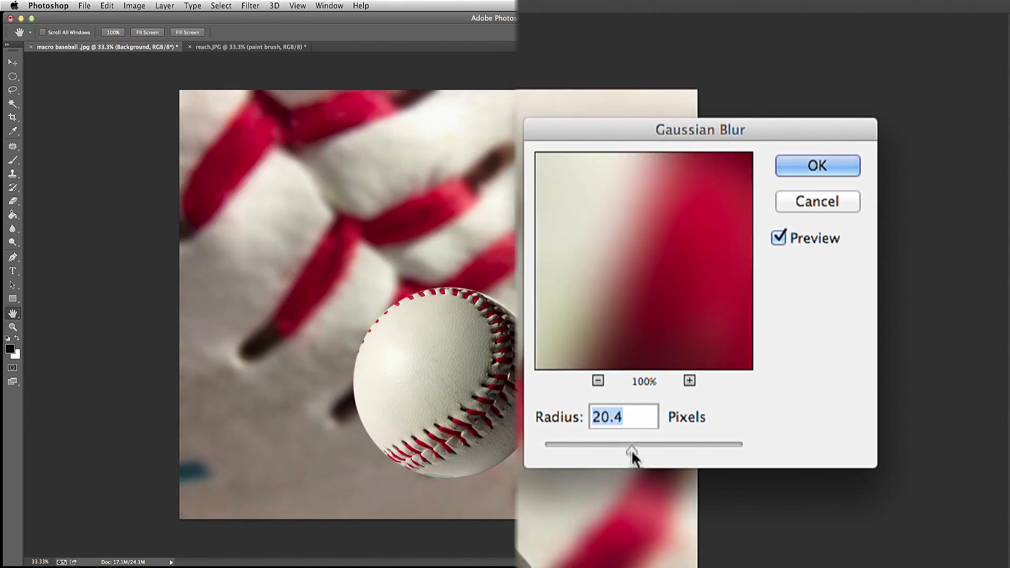
left_click_drag(633, 453, 623, 448)
left_click(793, 173)
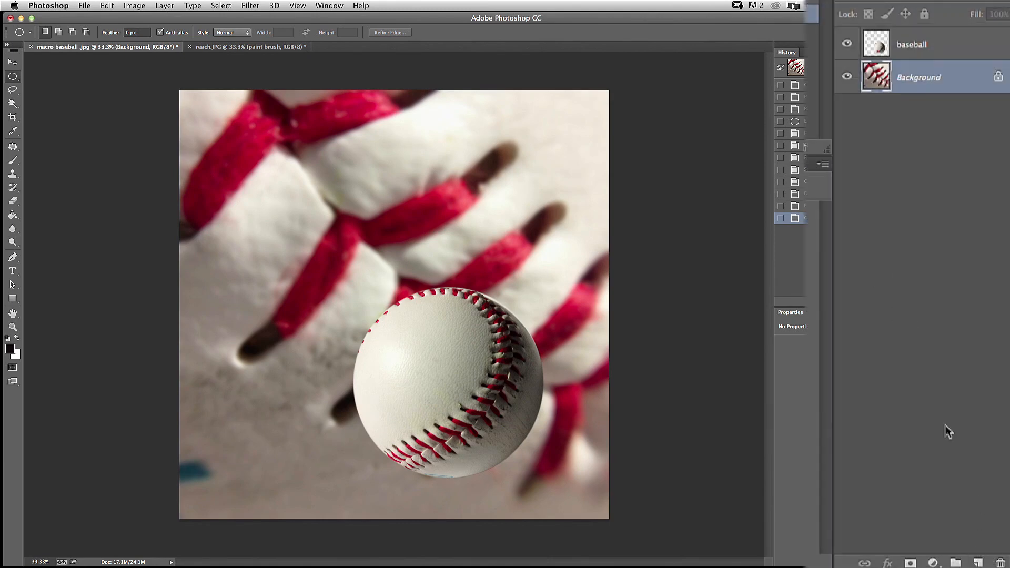
Add a new layer between the Background and the baseball layer and name it black.
left_click(977, 562)
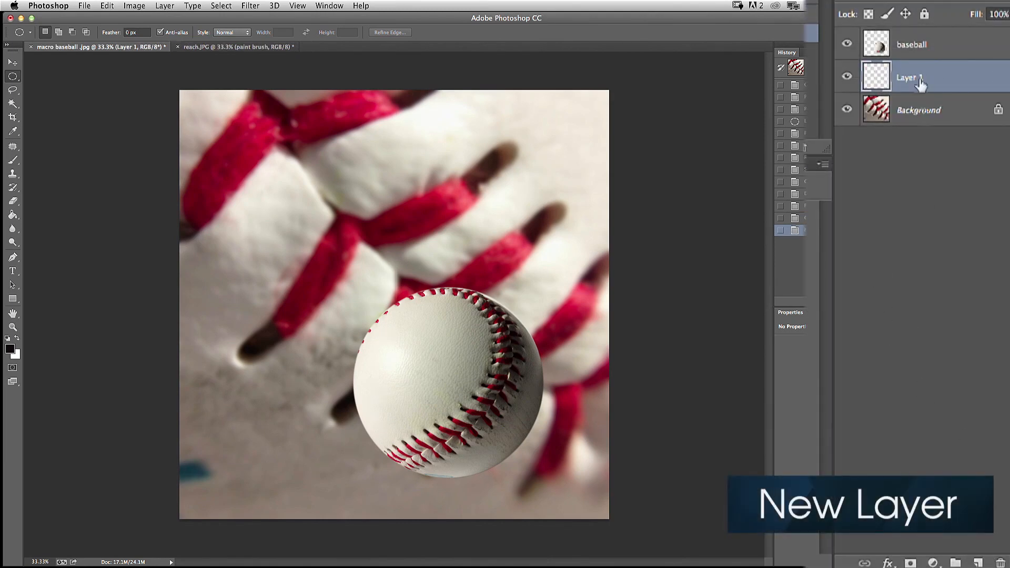
double_click(909, 79)
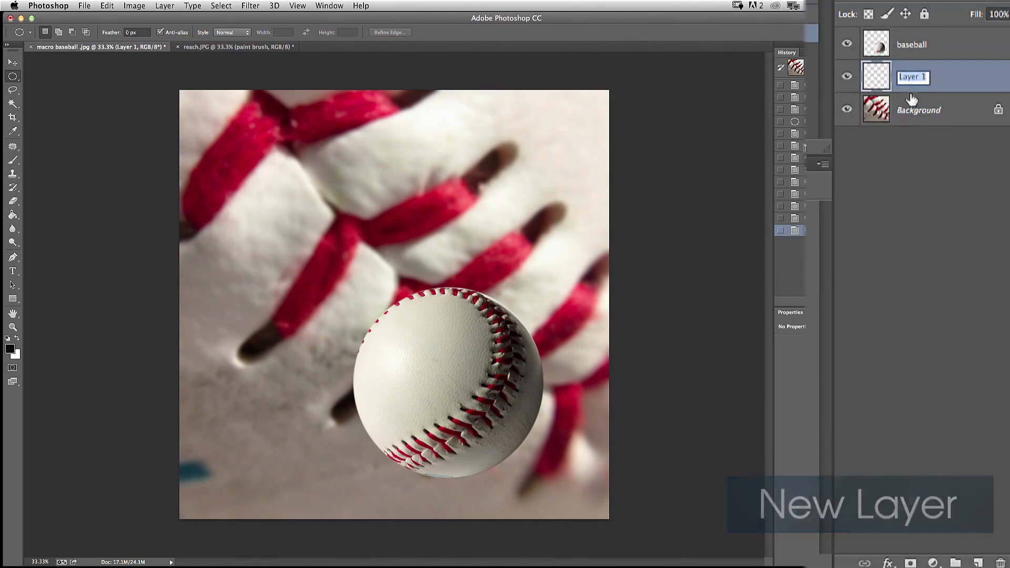
type("black")
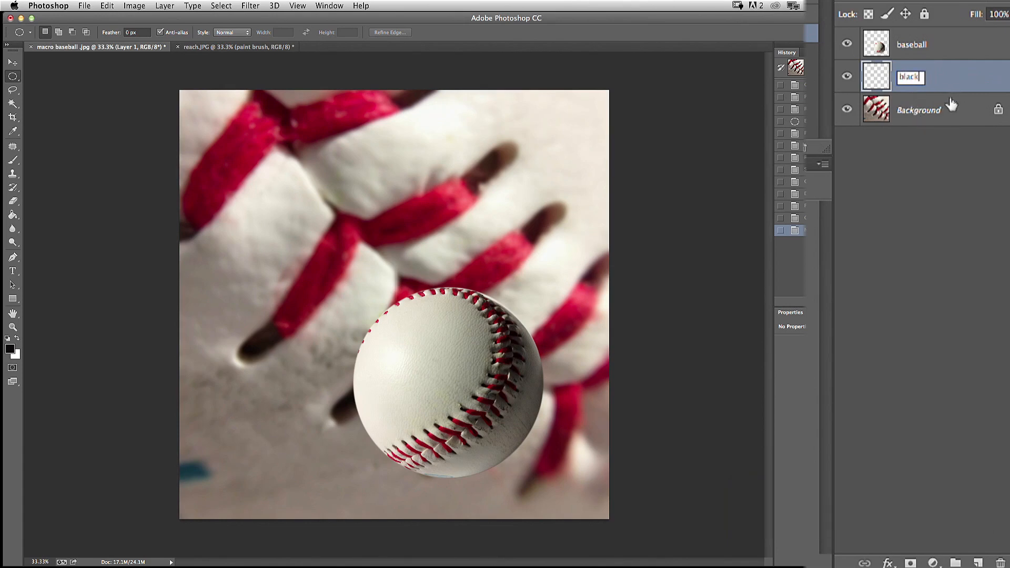
key("Return")
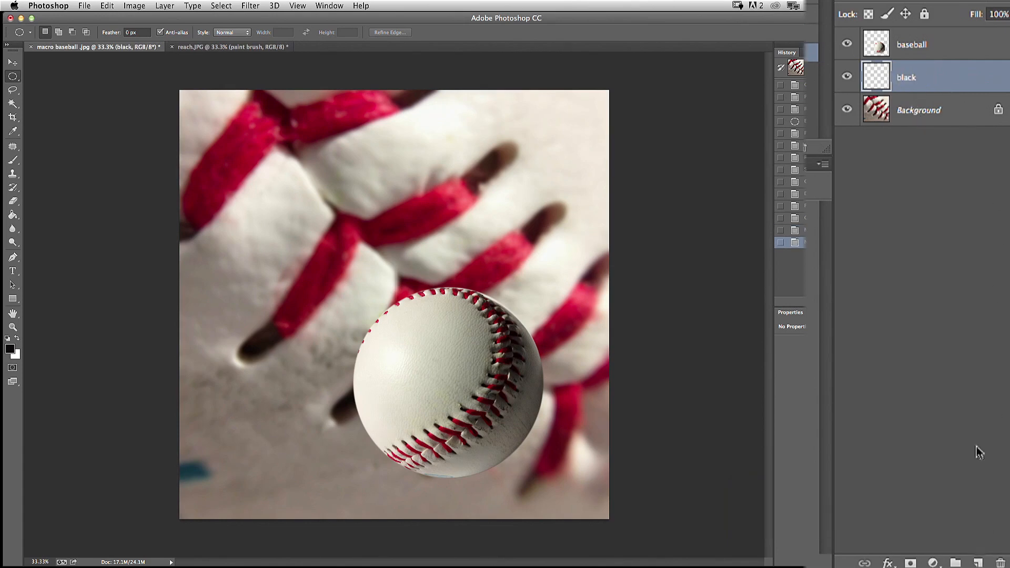
Fill the black layer with the black foreground color using the Paint Bucket and lower its opacity to 26%.
left_click(13, 215)
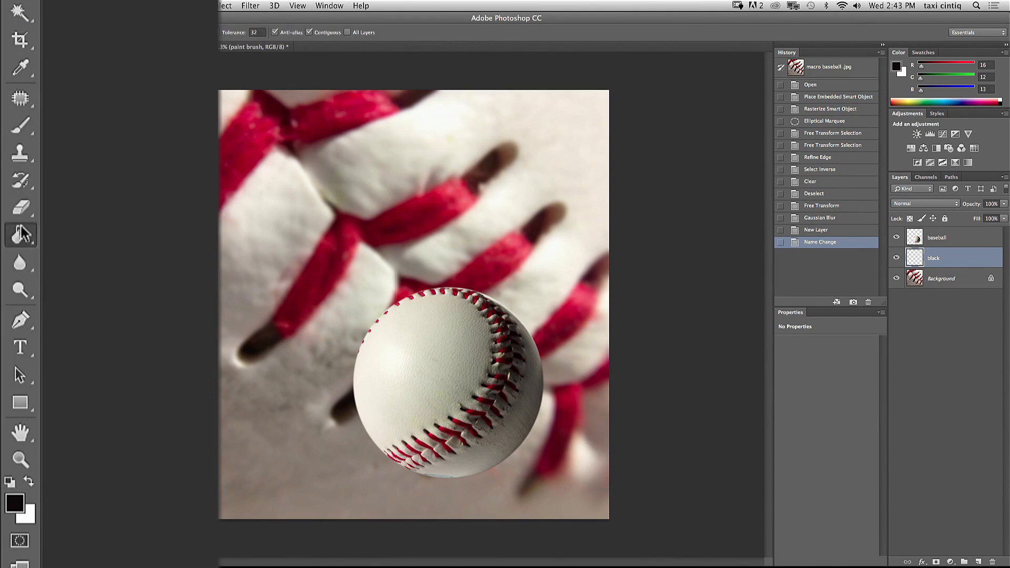
left_click(22, 236)
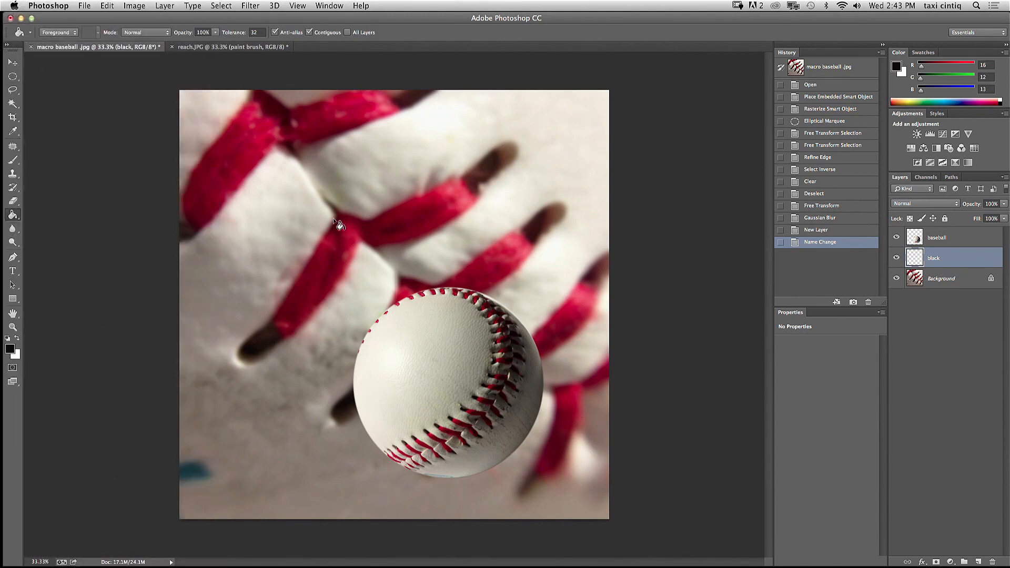
left_click(379, 265)
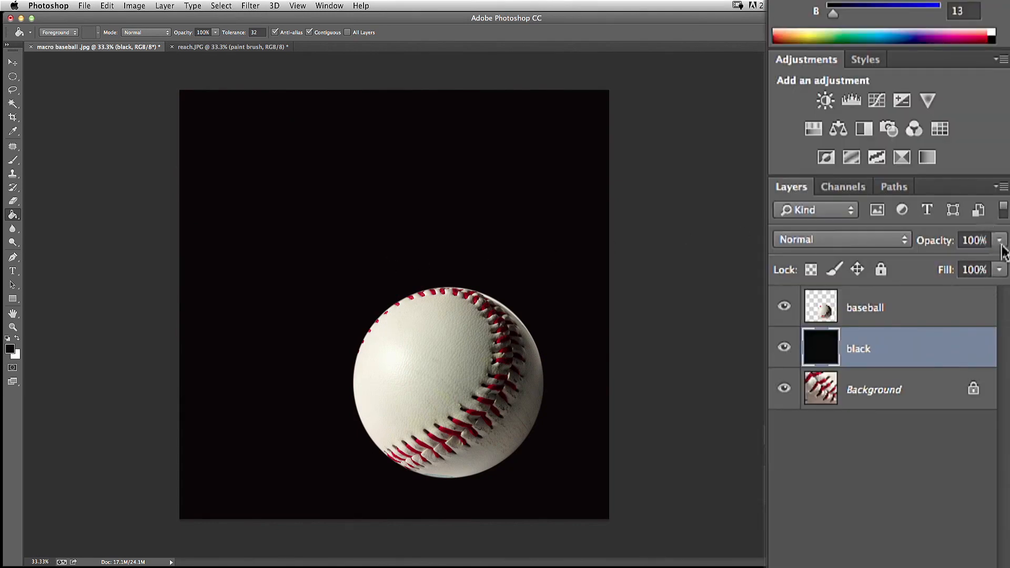
left_click(999, 241)
left_click_drag(999, 259, 925, 264)
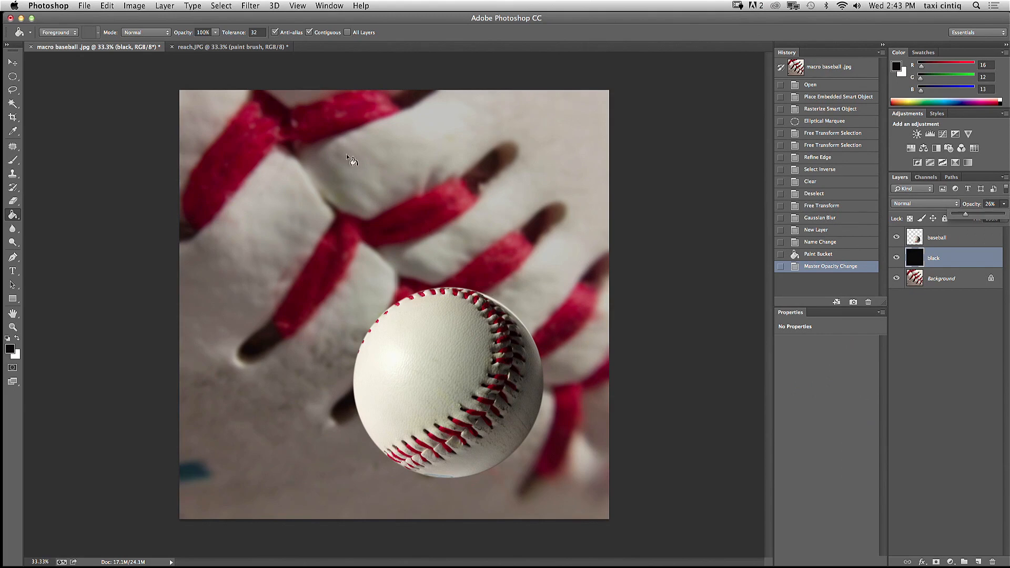
Erase the middle of the black layer around the ball with a soft eraser, going from 2200 px to 1800 px, leaving dark edges as a vignette.
left_click(13, 201)
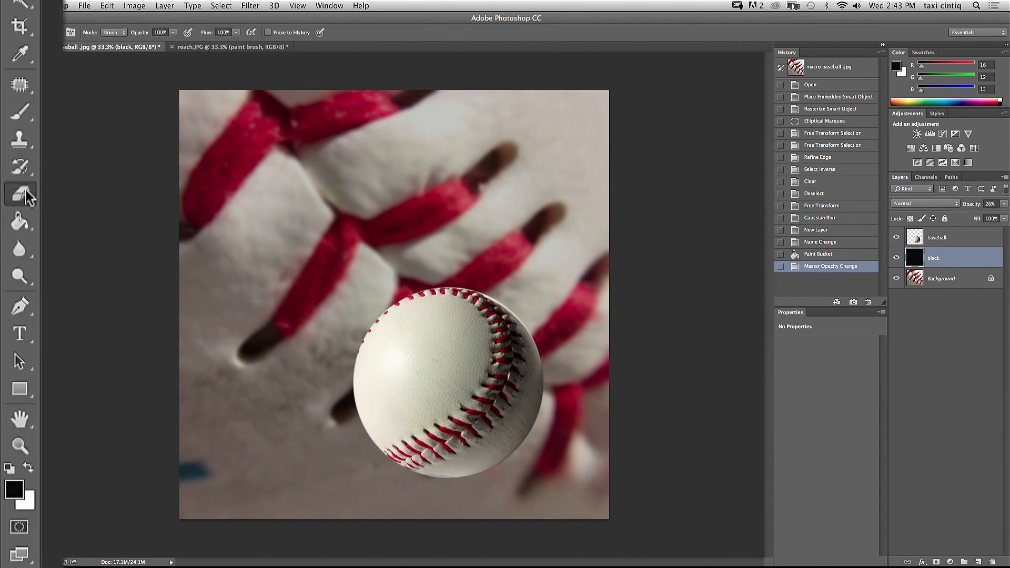
left_click(56, 32)
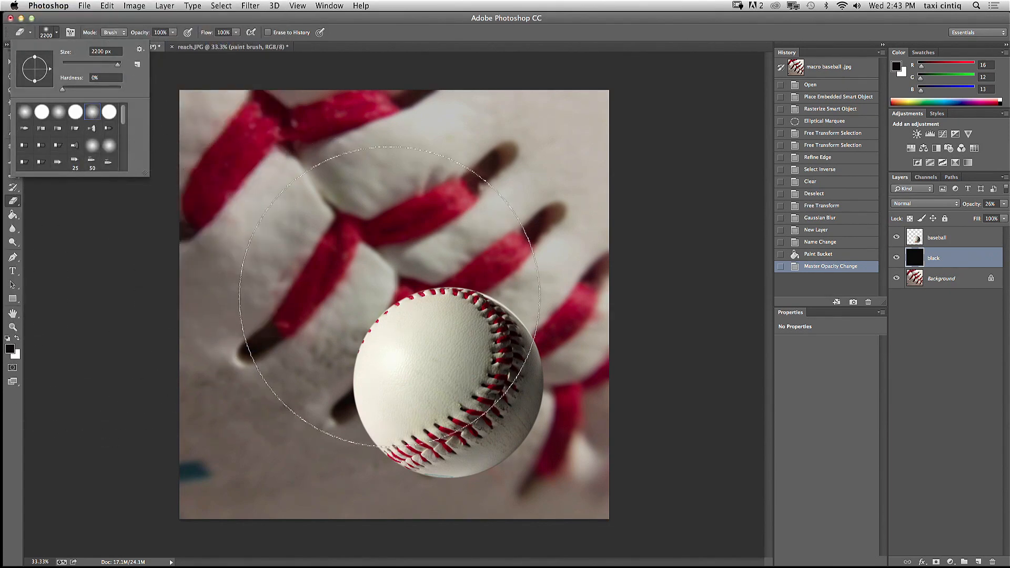
left_click_drag(129, 251, 196, 262)
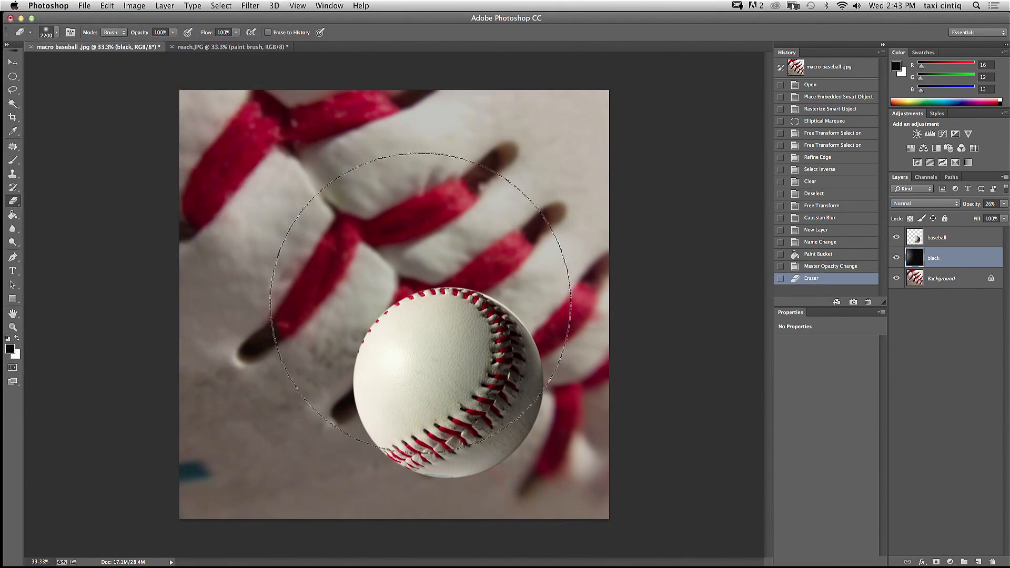
key("bracketleft")
key("bracketleft")
key("bracketleft")
key("bracketleft")
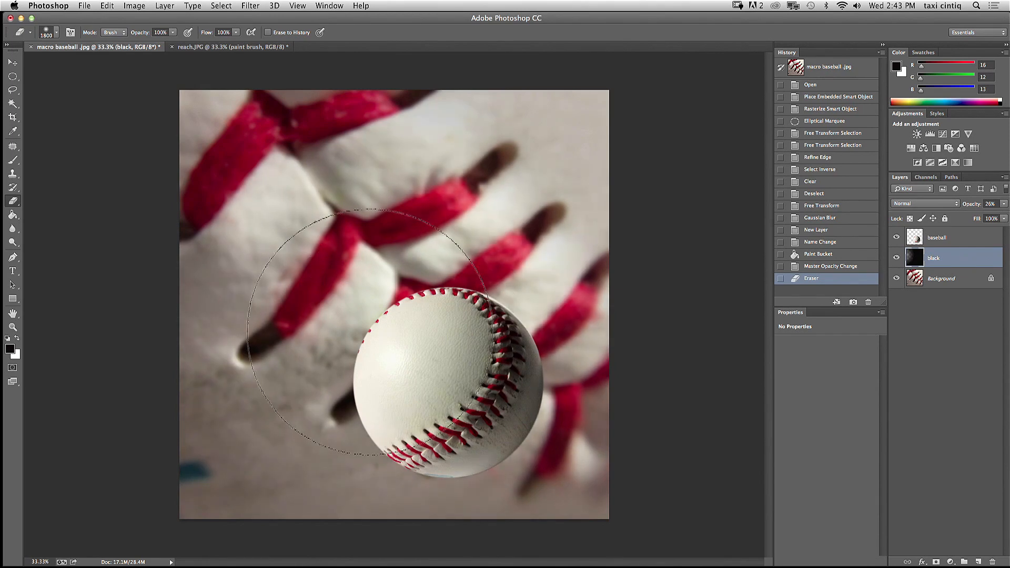
left_click_drag(429, 315, 401, 305)
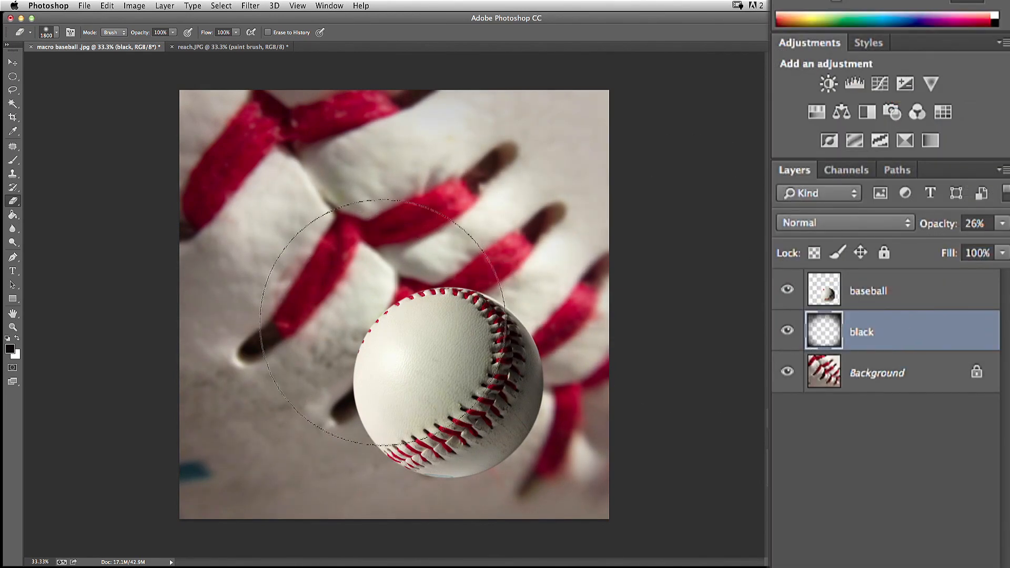
mouse_move(466, 364)
left_mouse_down()
mouse_move(426, 378)
mouse_move(406, 401)
left_mouse_up()
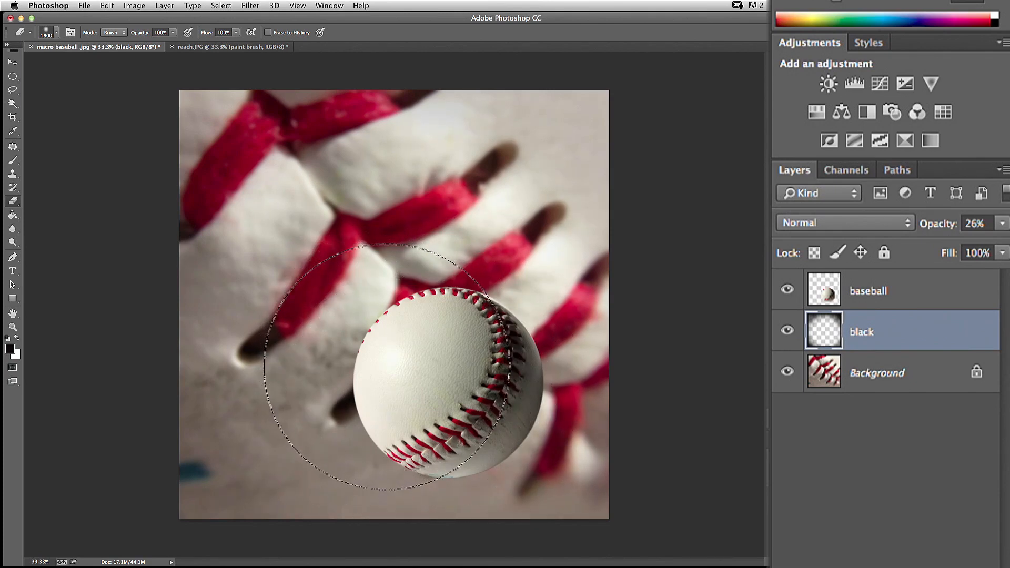
Select the baseball layer and flatten the image into a single layer.
left_click(904, 291)
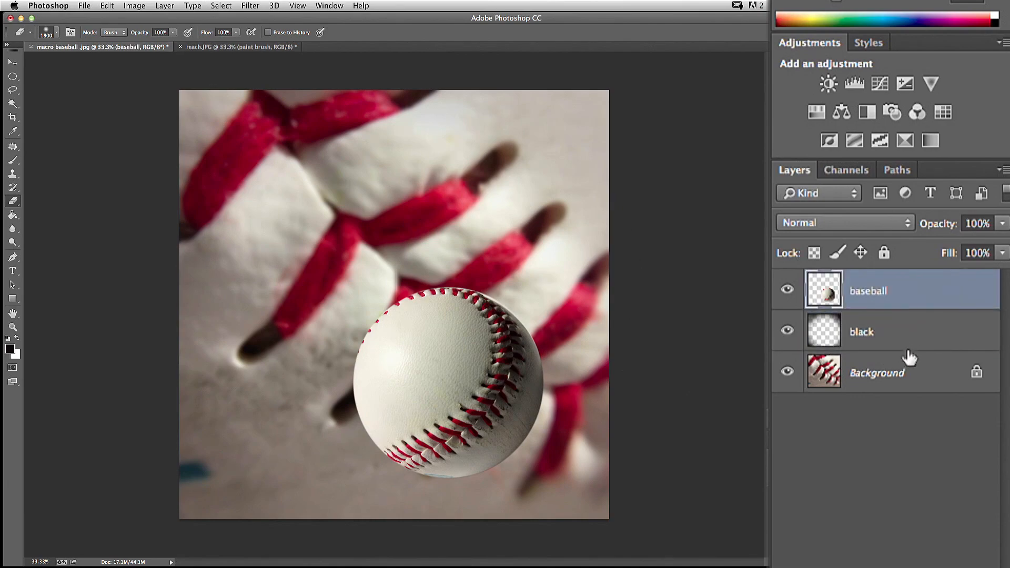
left_click(165, 6)
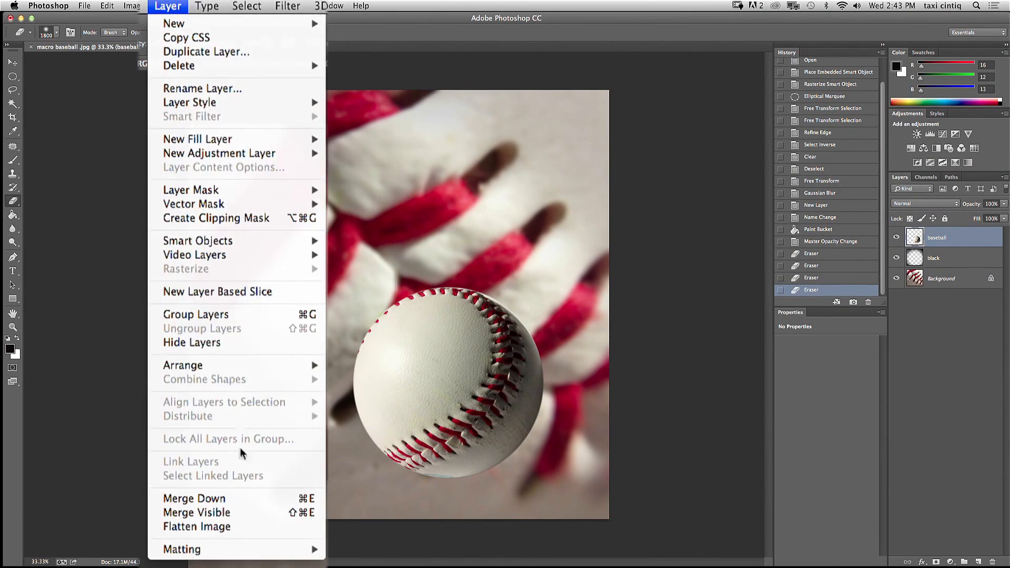
left_click(196, 527)
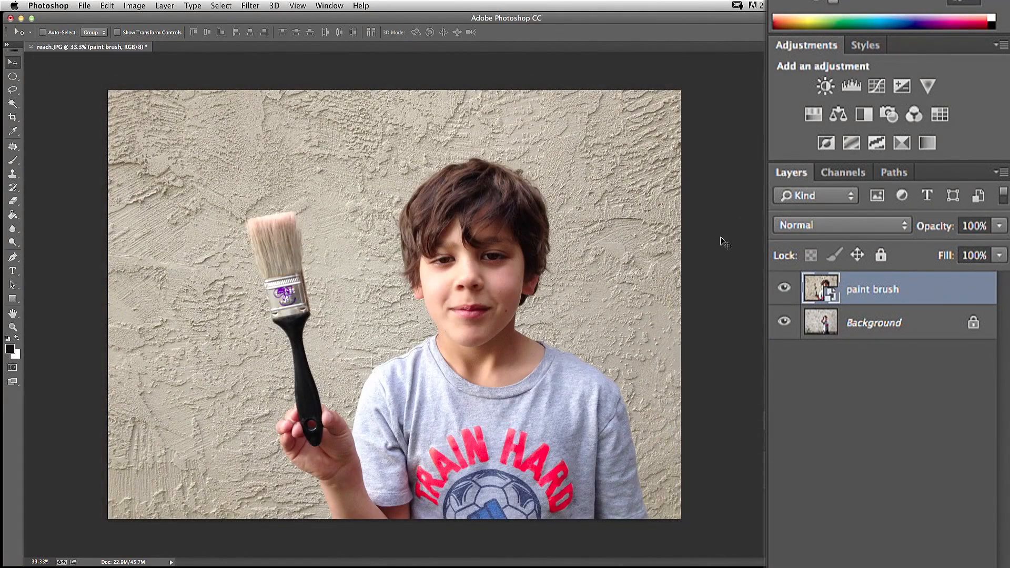
Compare the paint brush layer with the photo beneath it and select the brush's black handle with the Magic Wand at tolerance 32.
left_click(784, 287)
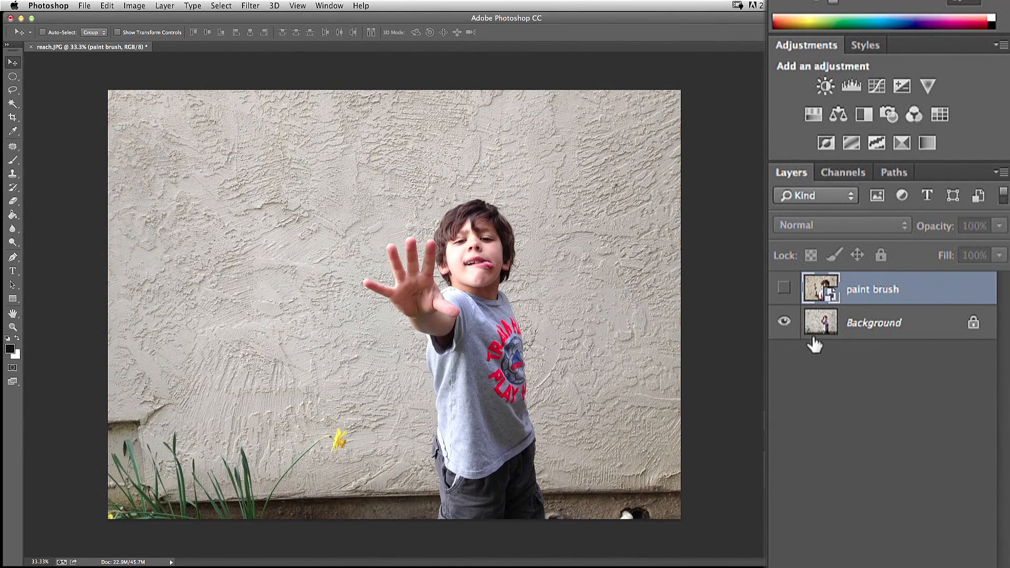
left_click(784, 289)
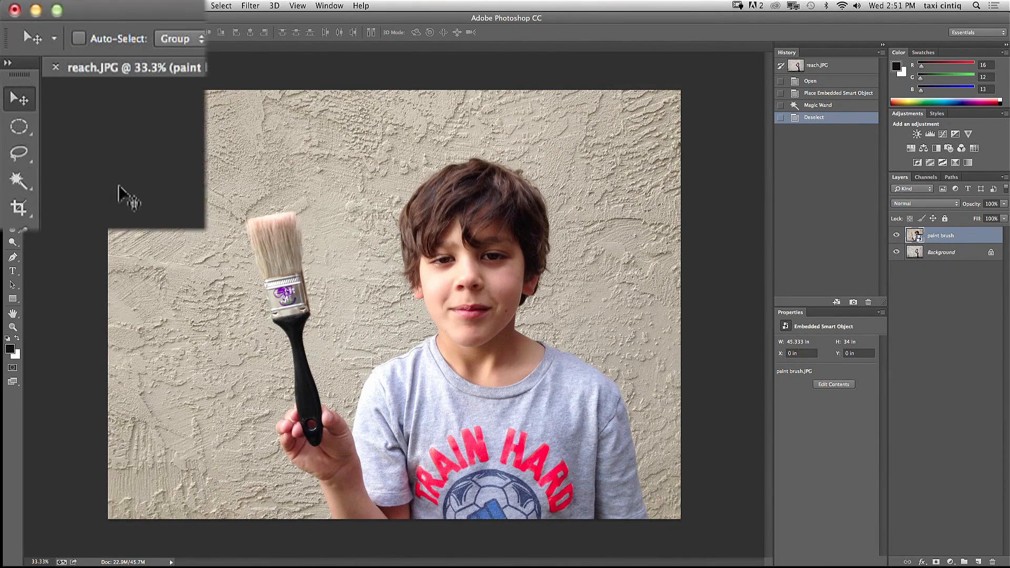
left_click(19, 182)
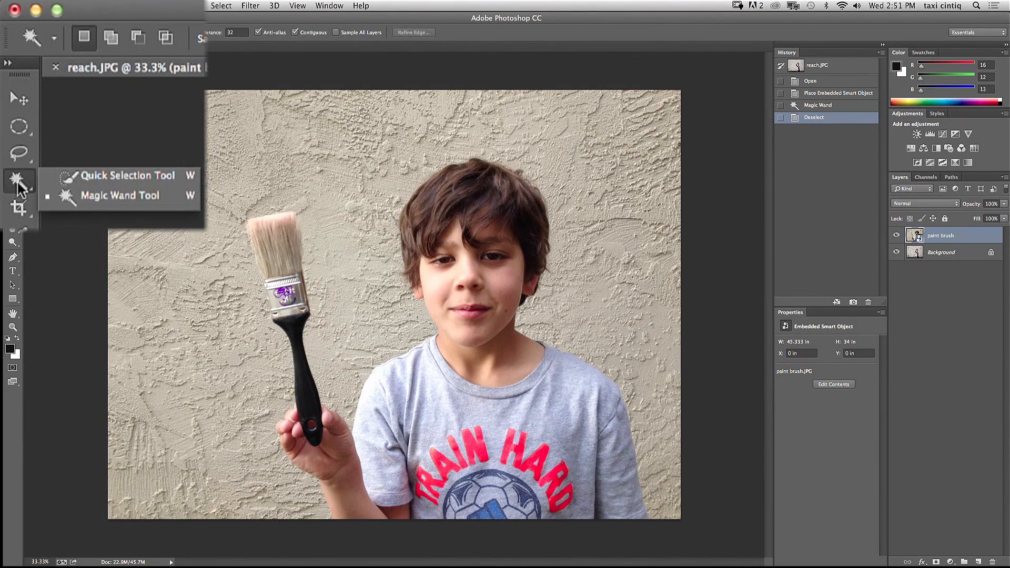
left_click(67, 195)
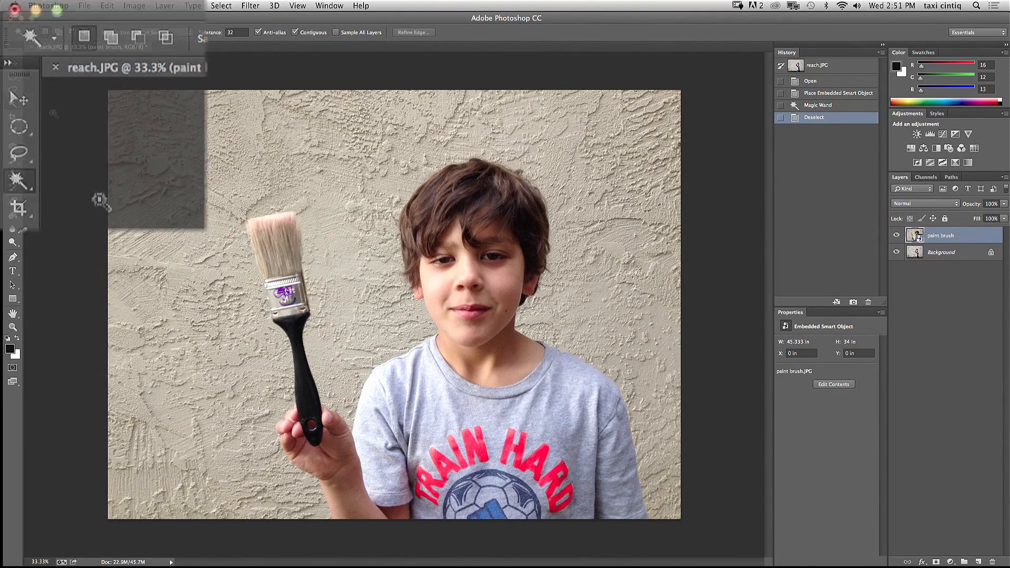
left_click(305, 388)
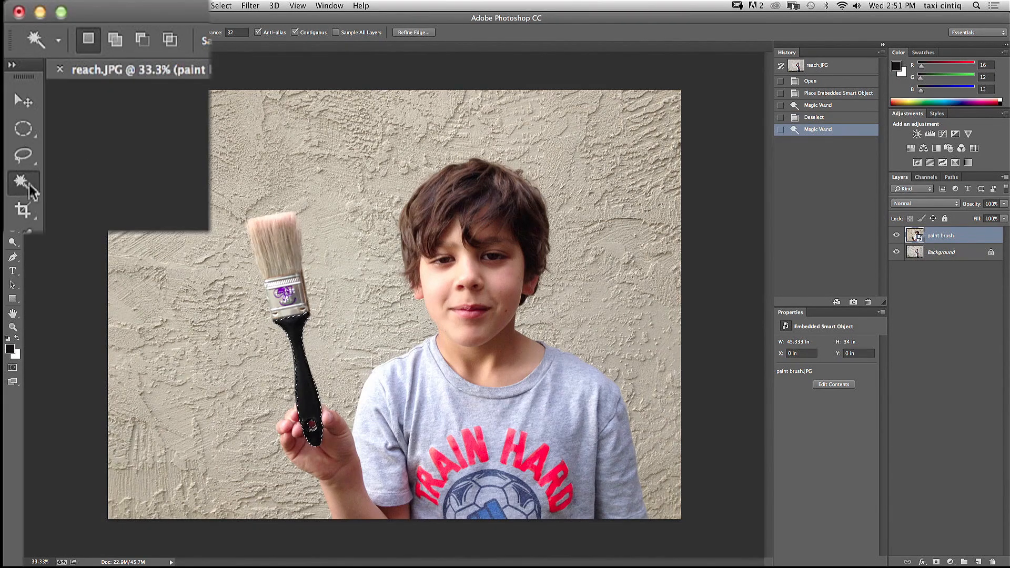
Extend the selection from the handle over the metal ferrule and bristles with the Quick Selection tool at size 30.
left_click(30, 184)
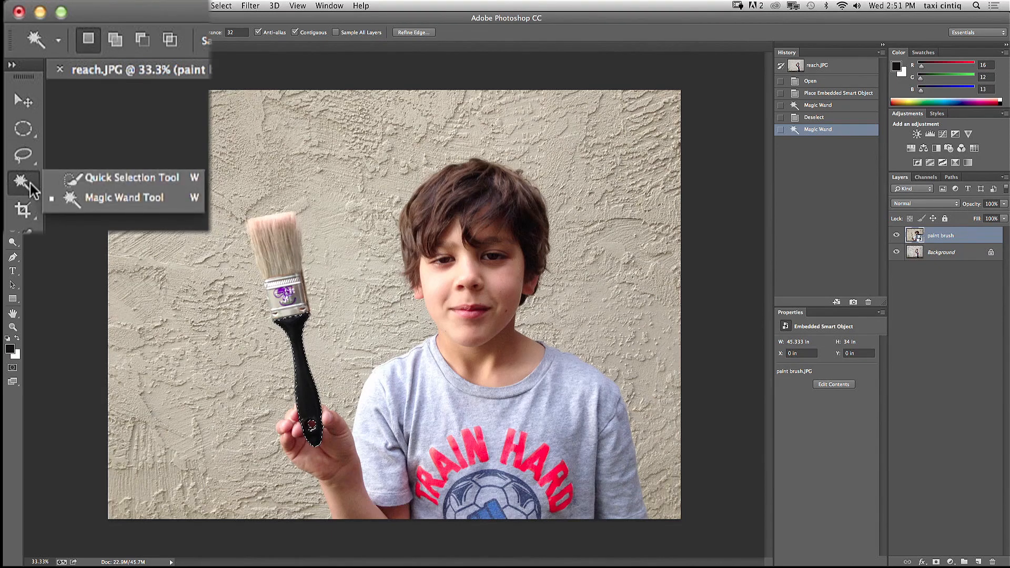
left_click(82, 177)
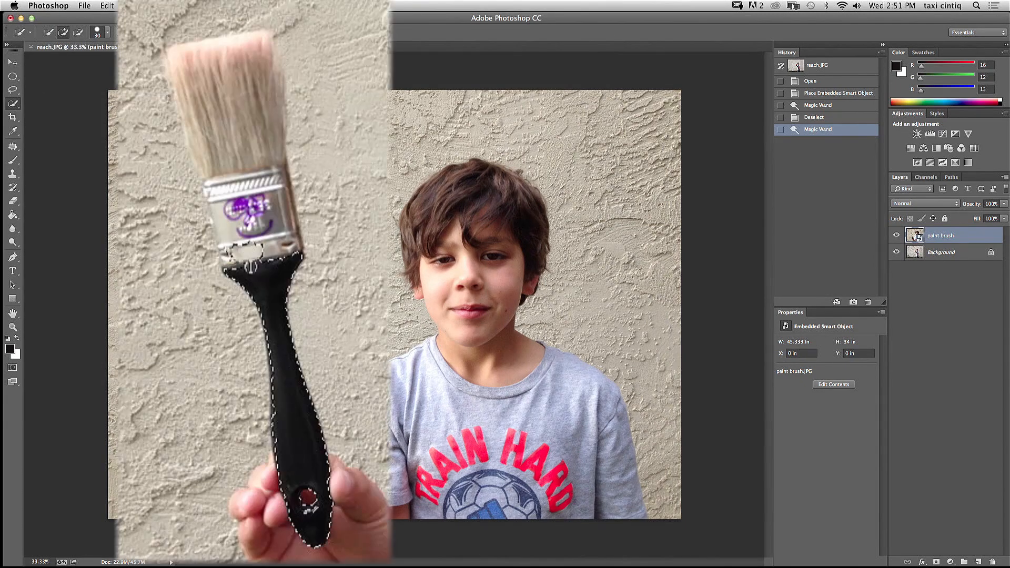
left_click_drag(277, 317, 285, 313)
mouse_move(266, 247)
left_mouse_down()
mouse_move(232, 148)
mouse_move(235, 165)
mouse_move(284, 116)
mouse_move(262, 112)
mouse_move(260, 175)
mouse_move(273, 161)
mouse_move(259, 124)
left_mouse_up()
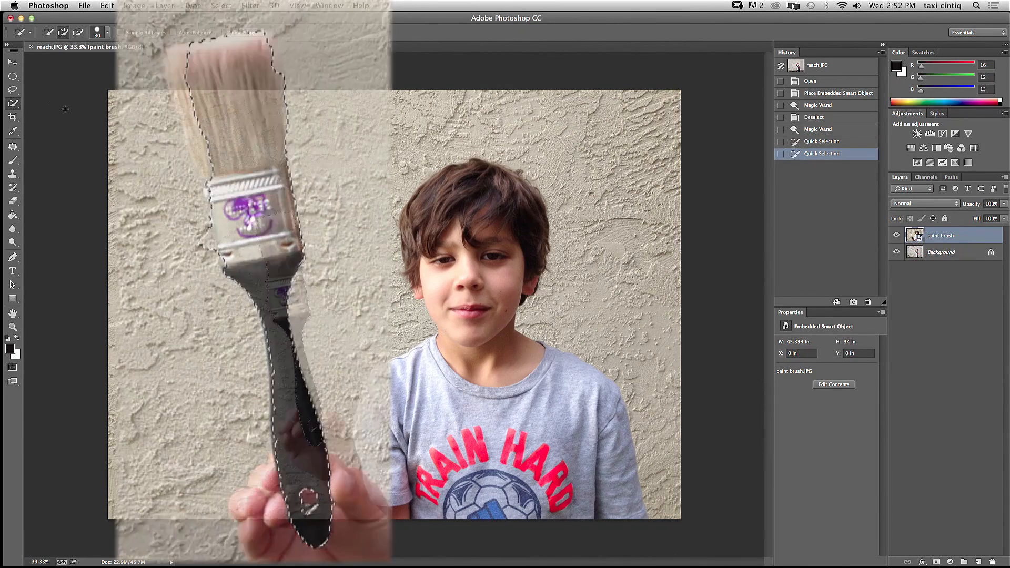
Subtract the spill beside the ferrule's left edge from the selection and add the missing bristles along the brush's left side.
left_click(78, 33)
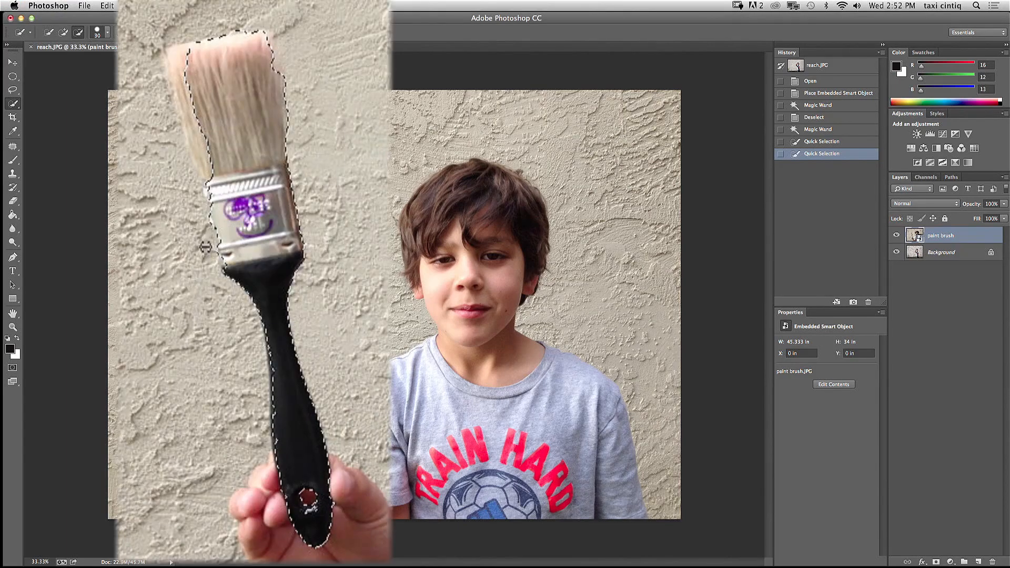
left_click_drag(203, 228, 203, 192)
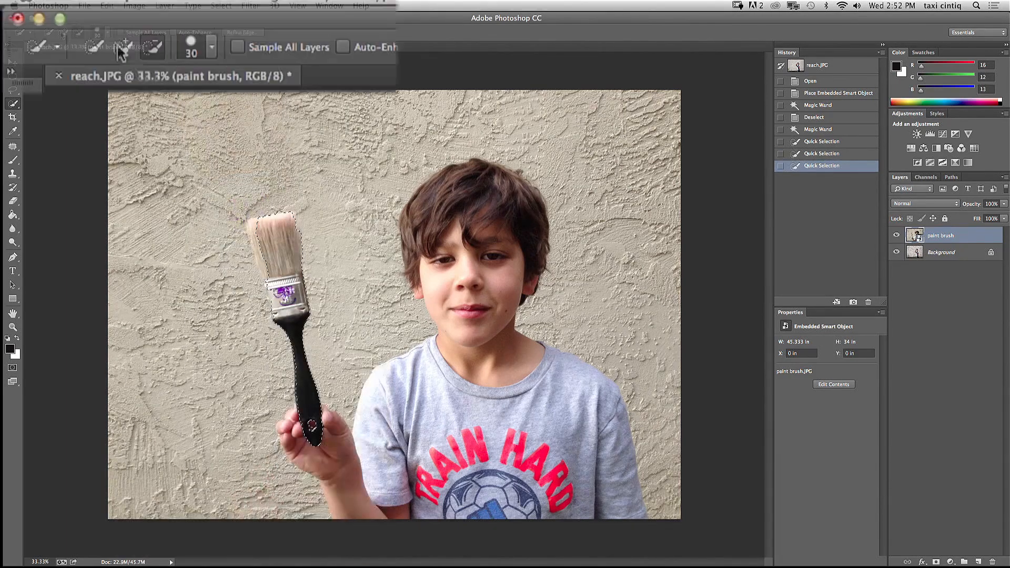
left_click(63, 32)
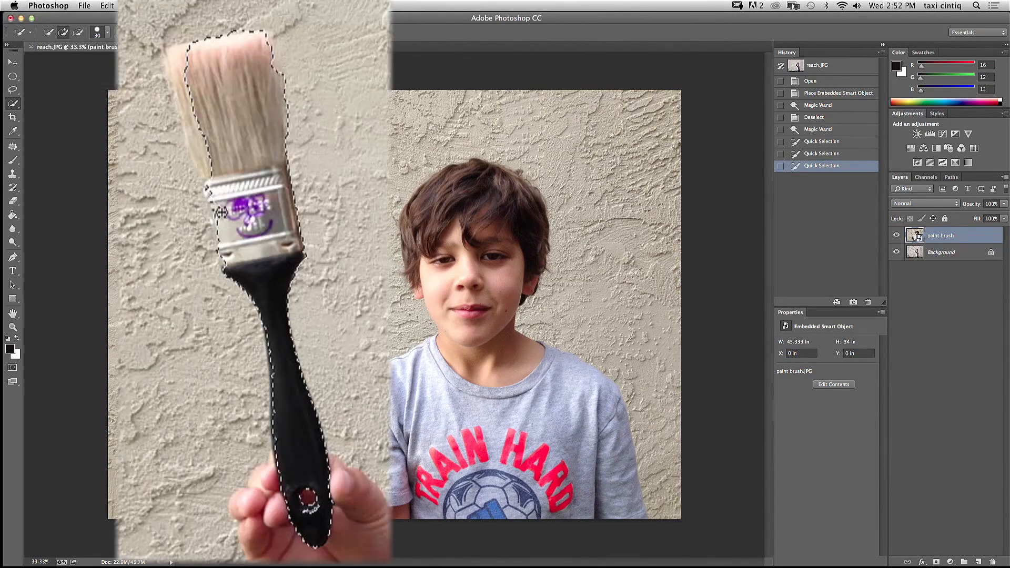
mouse_move(208, 158)
left_mouse_down()
mouse_move(189, 106)
mouse_move(198, 113)
left_mouse_up()
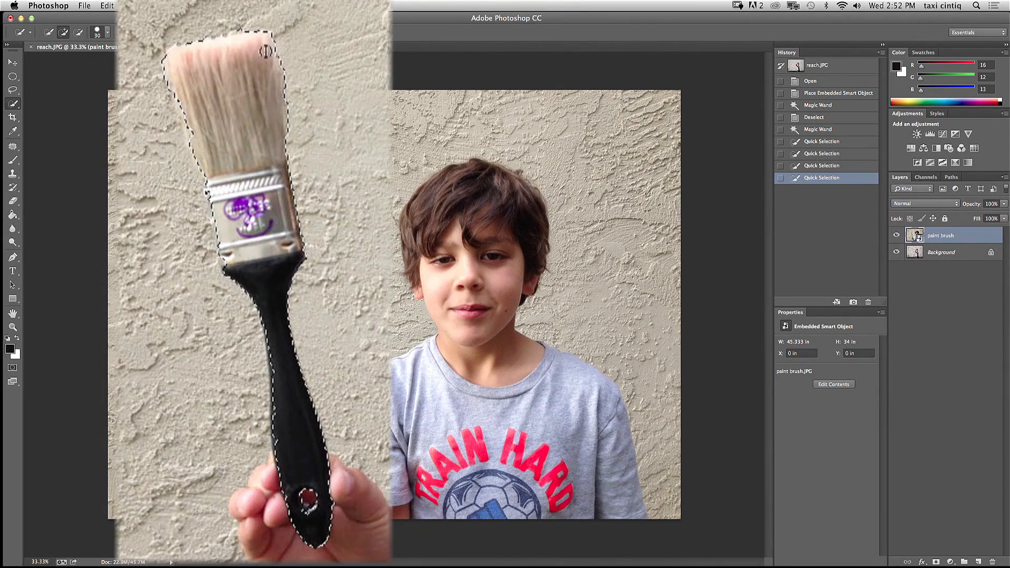
Refine the paint brush selection around the bristles, adding missing bristles at the edges and subtracting the wall beside their left side.
left_click(266, 51)
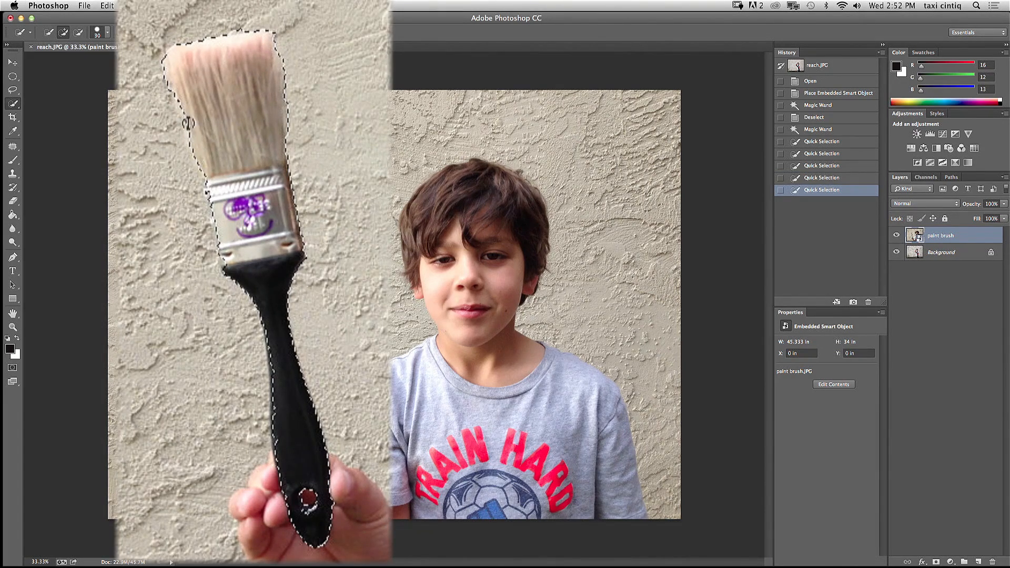
left_click(179, 79)
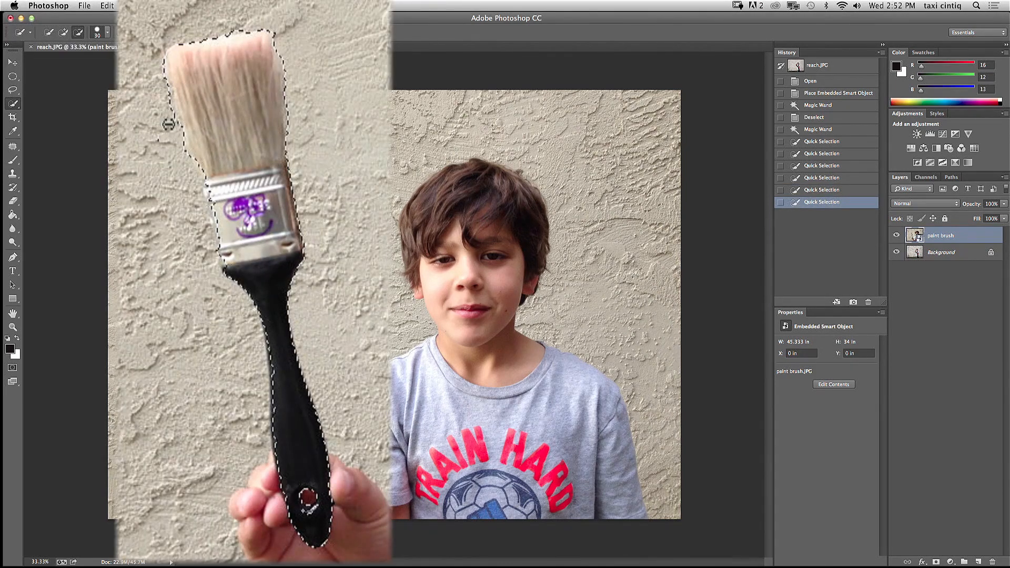
left_click(169, 124)
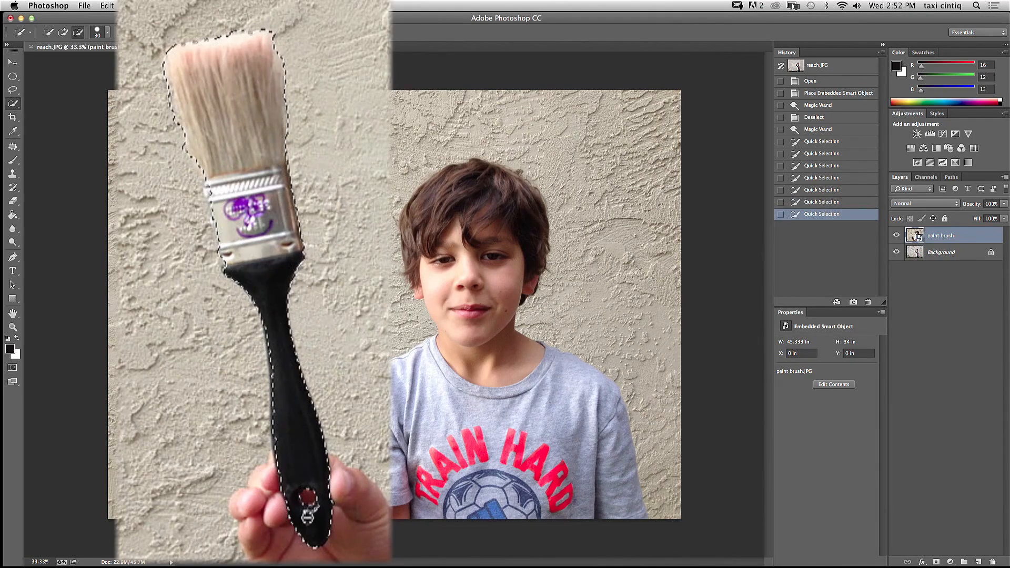
Clean up the selection at the handle's end, keeping the black tip selected and excluding the hanging hole.
left_click(282, 504)
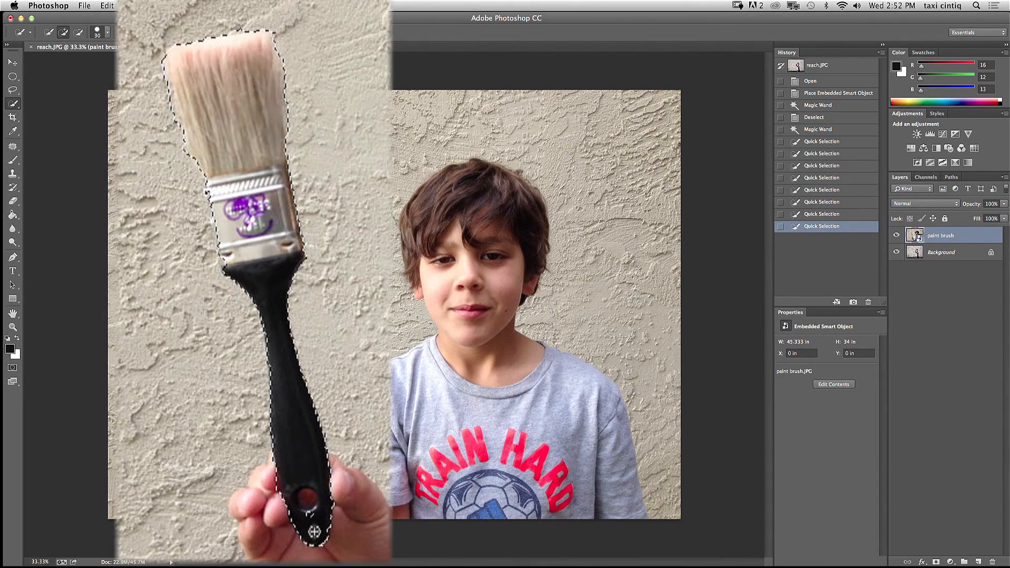
left_click(293, 502, "alt")
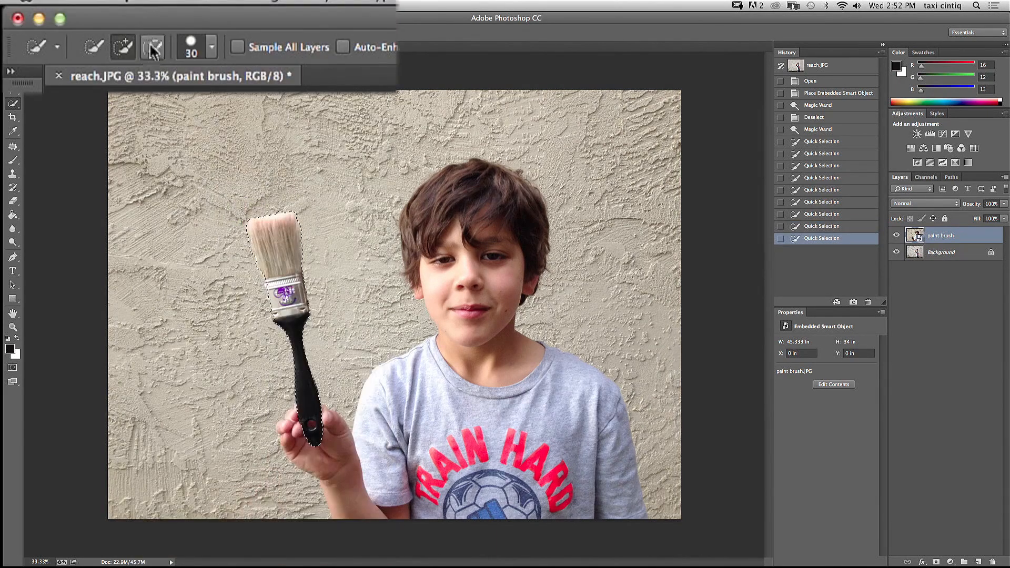
left_click(314, 435, "alt")
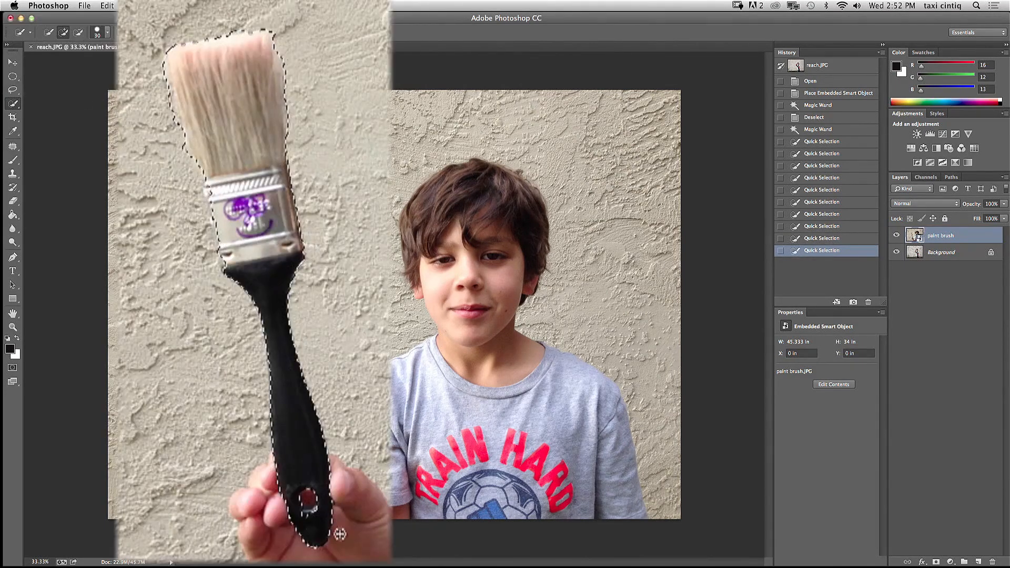
left_click(309, 518, "alt")
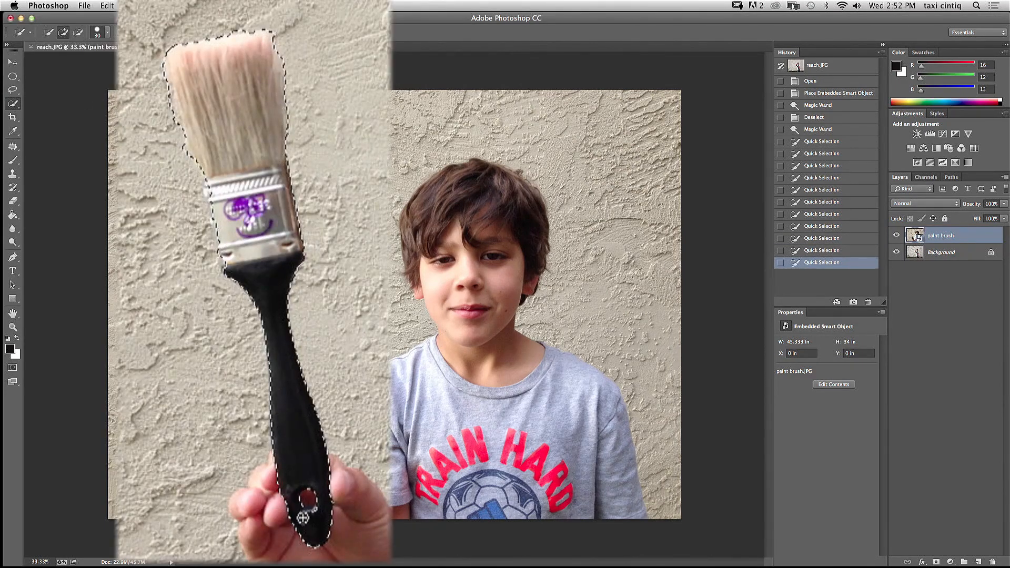
left_click(310, 520, "alt")
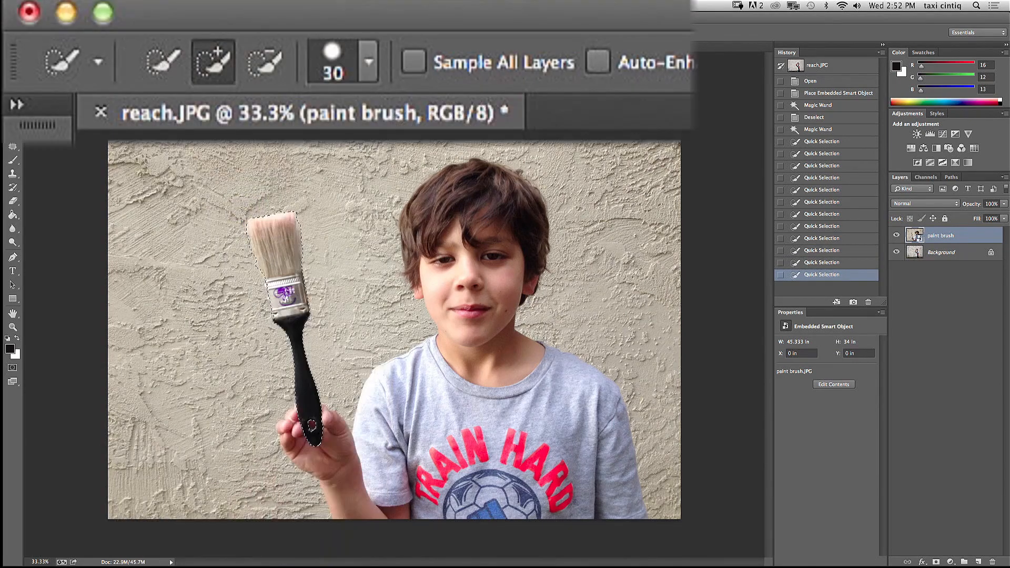
Trim the selection at the bristles' left edge, fix the ferrule's lower-left corner and mask the paint brush layer with the selection.
left_click(77, 32)
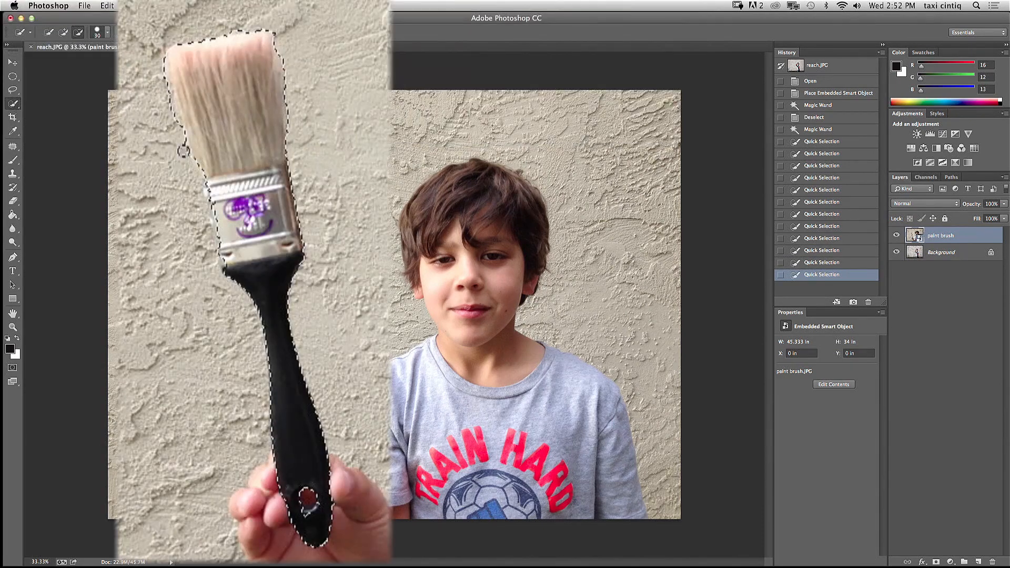
left_click_drag(178, 149, 181, 167)
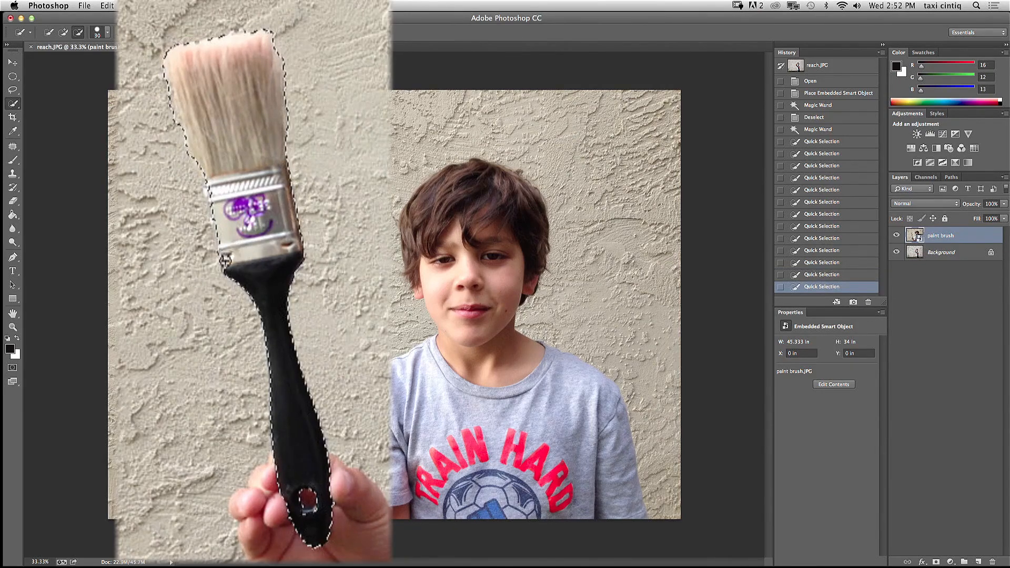
left_click(120, 48)
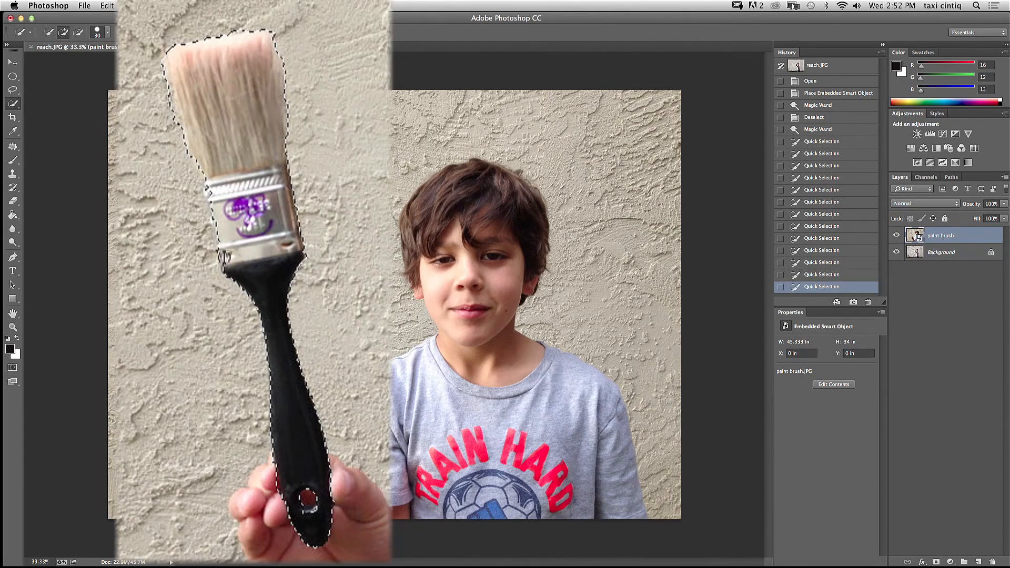
left_click(226, 266)
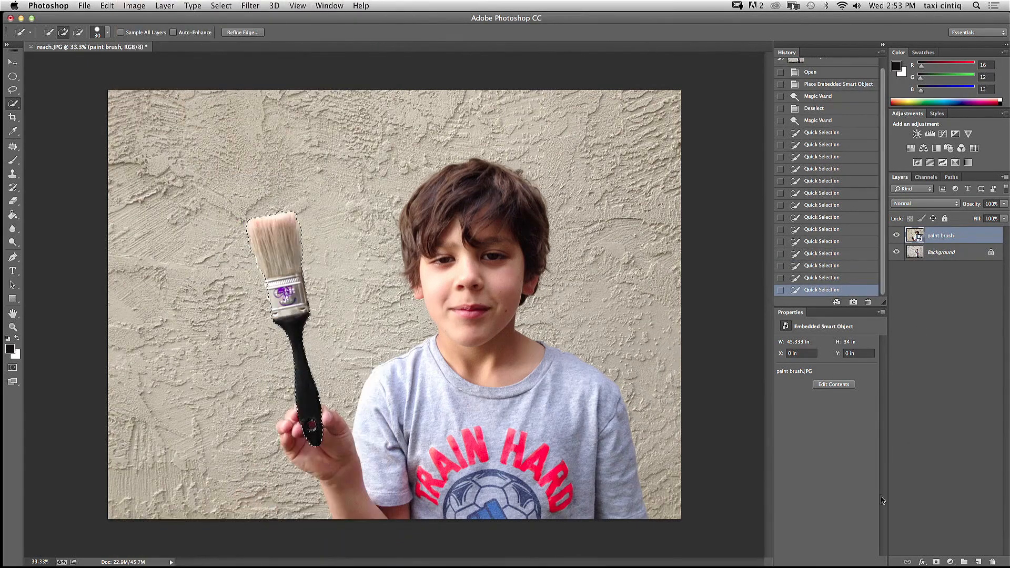
left_click(936, 562)
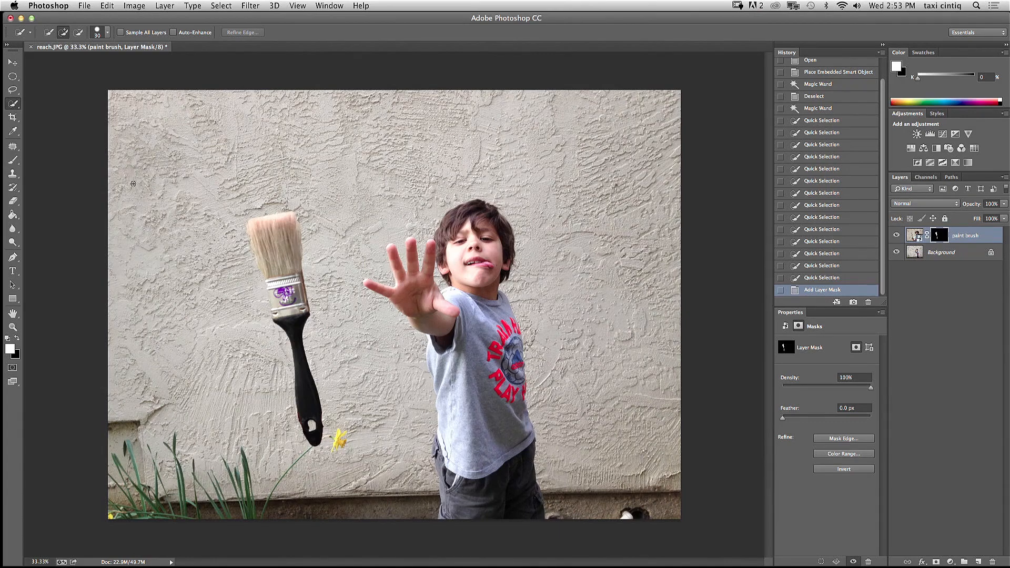
Paint black on the layer mask with the Brush tool to hide leftover wall along both bristle edges and inside the handle's hole.
left_click(13, 327)
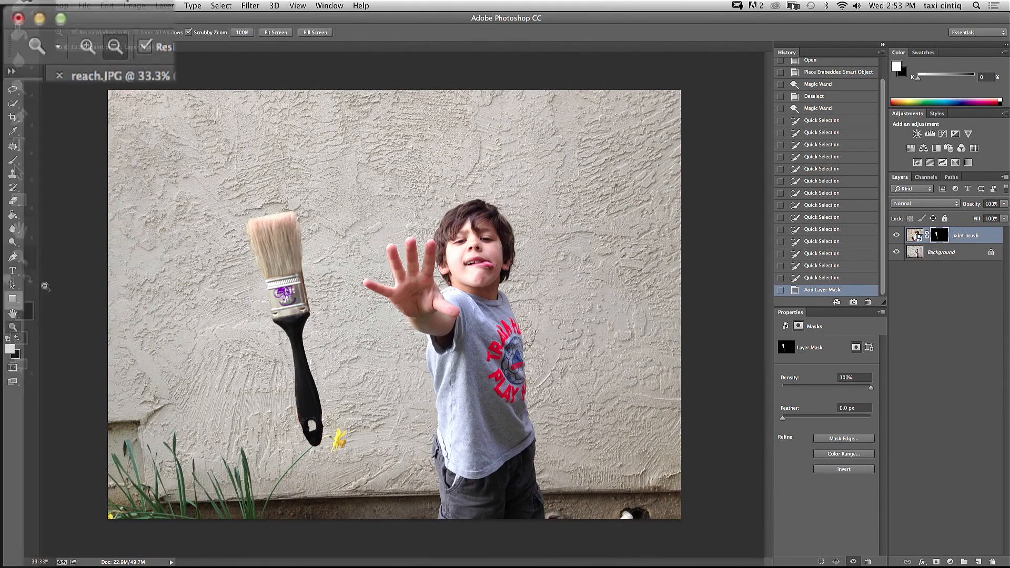
left_click(232, 309)
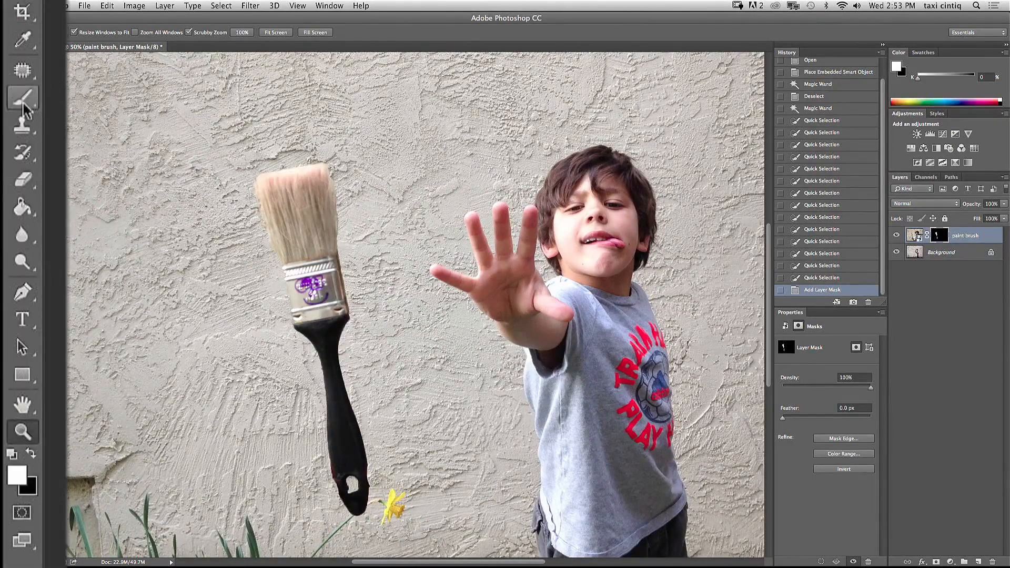
left_click(12, 160)
left_click(17, 338)
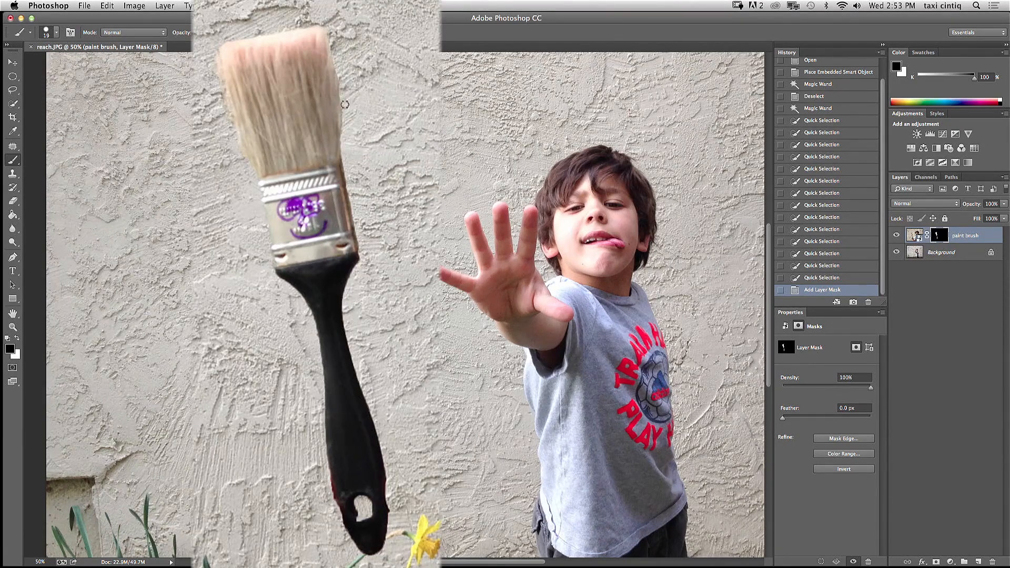
left_click(346, 116)
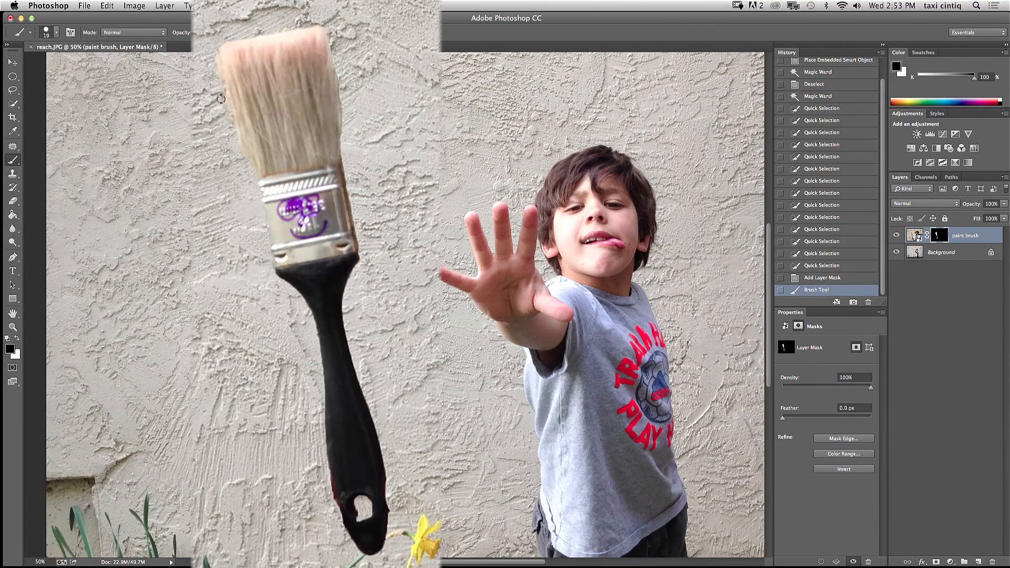
left_click_drag(217, 78, 238, 138)
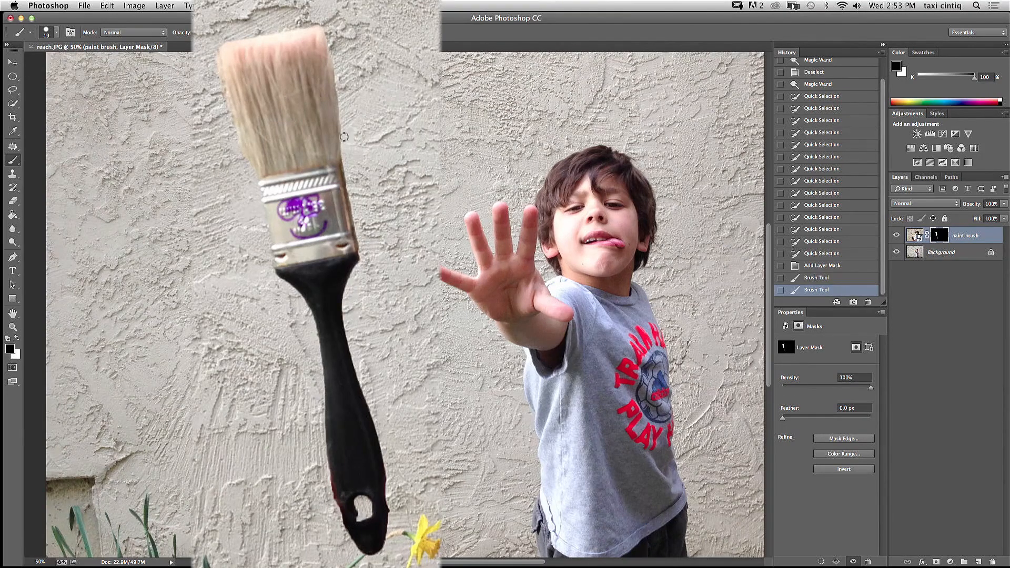
left_click_drag(346, 142, 347, 152)
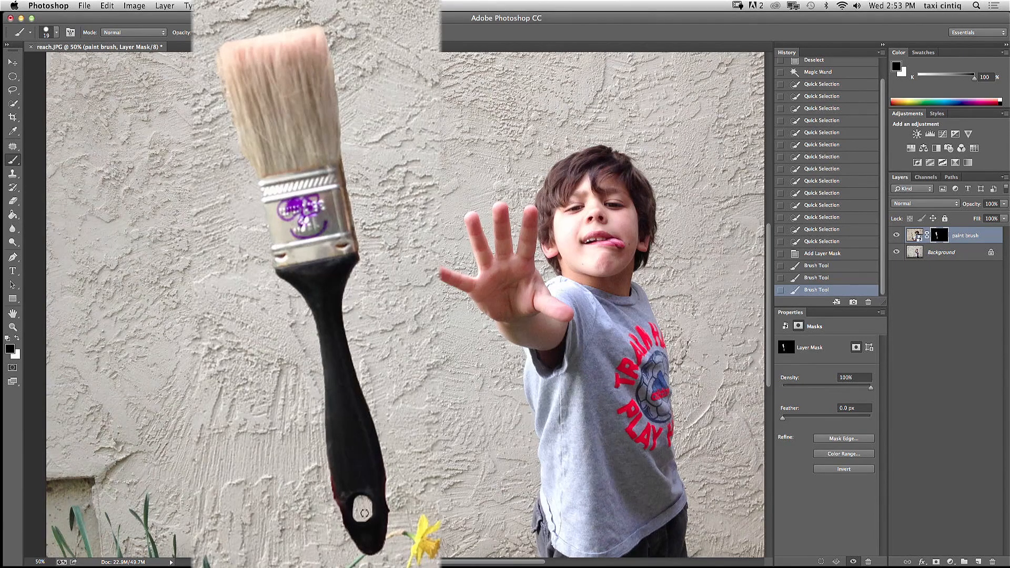
left_click(365, 513)
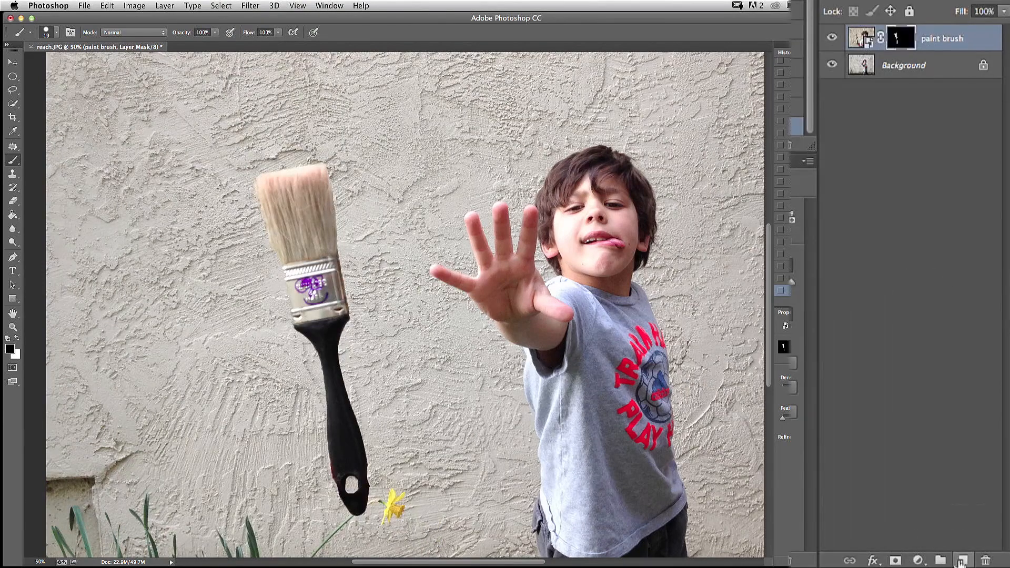
Add a new layer above the paint brush layer and name it black.
left_click(963, 560)
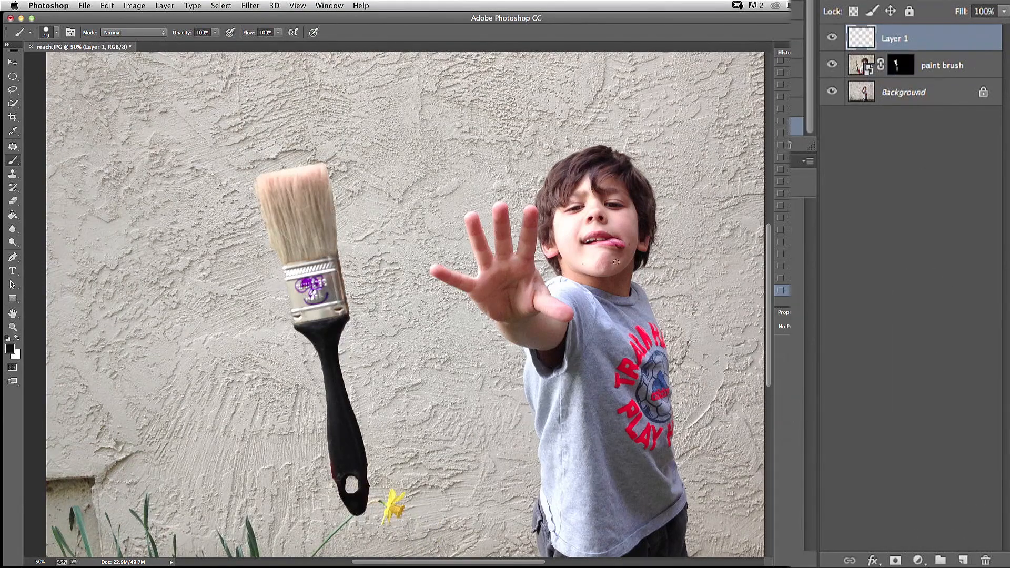
double_click(894, 38)
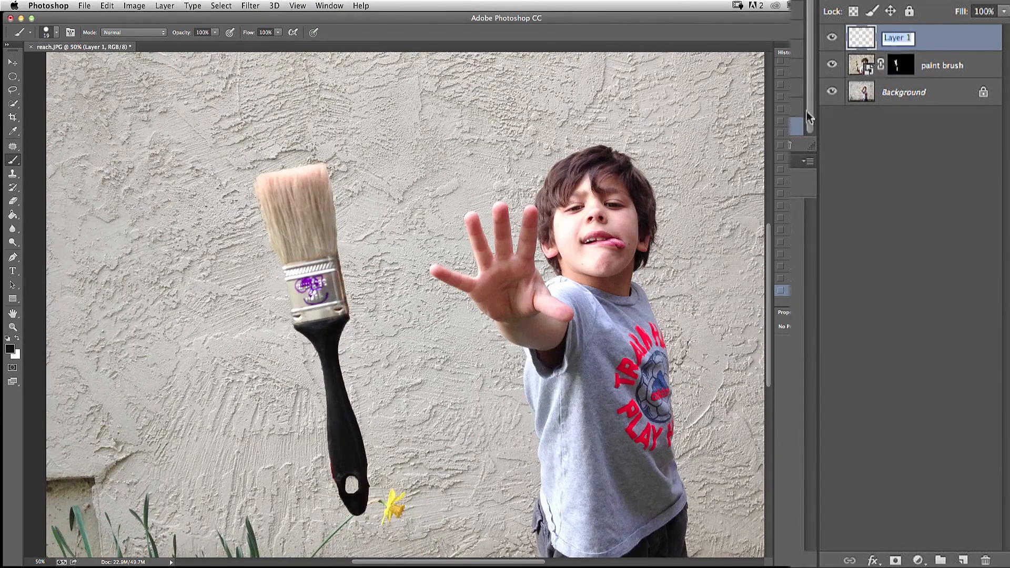
type("black")
key("Return")
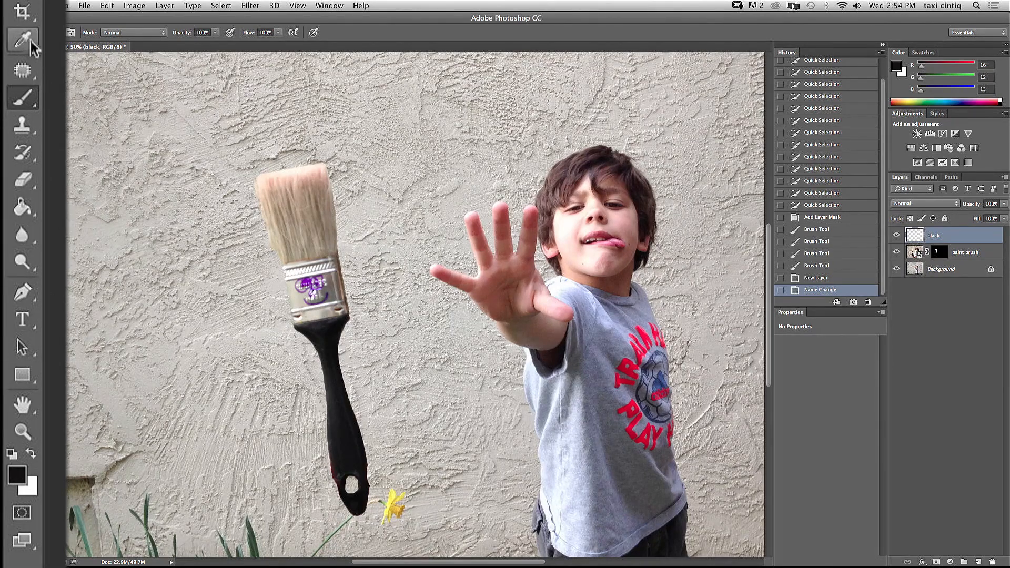
Sample the handle's black and paint over the uneven, reddish edges around the hole on the black layer.
left_click(12, 131)
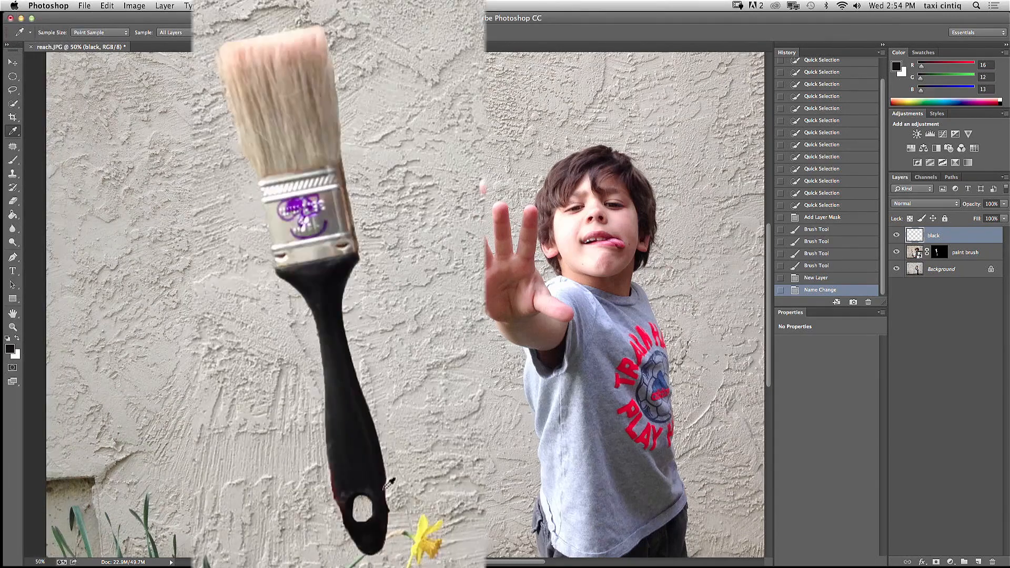
left_click(388, 483)
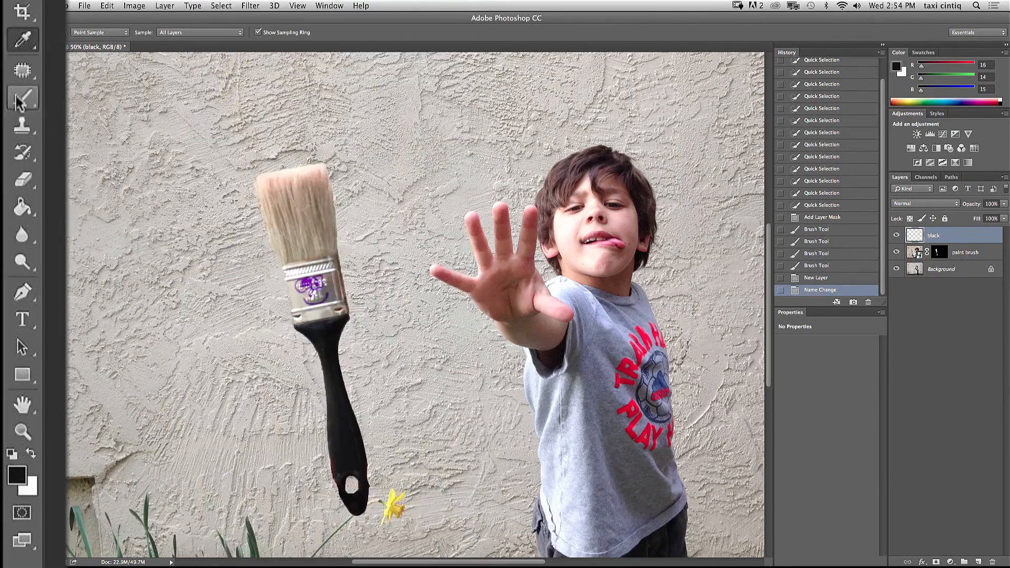
key("b")
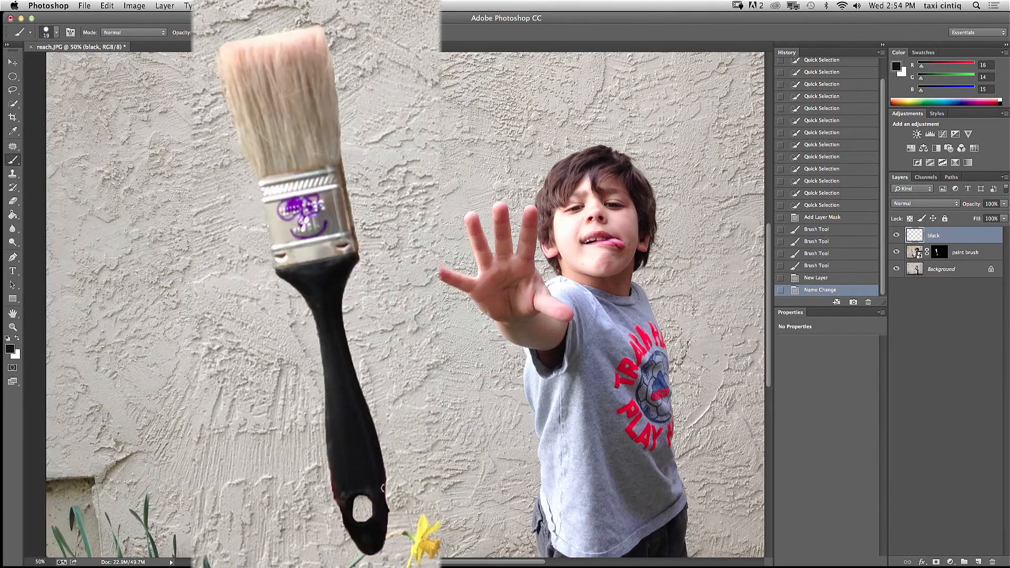
left_click_drag(383, 488, 384, 516)
mouse_move(387, 509)
left_mouse_down()
mouse_move(382, 479)
mouse_move(385, 539)
left_mouse_up()
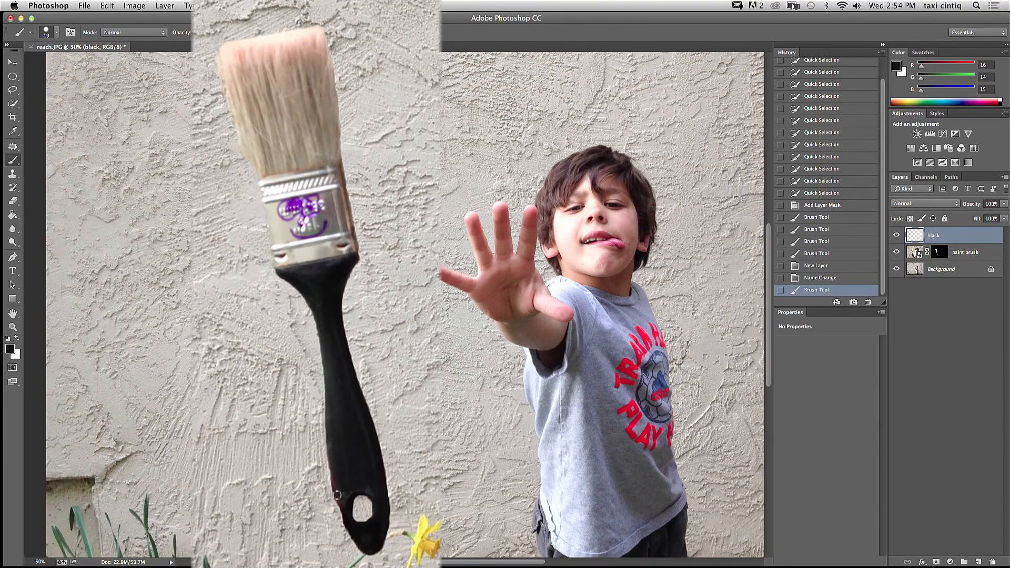
mouse_move(338, 501)
left_mouse_down()
mouse_move(346, 525)
mouse_move(340, 508)
mouse_move(350, 501)
left_mouse_up()
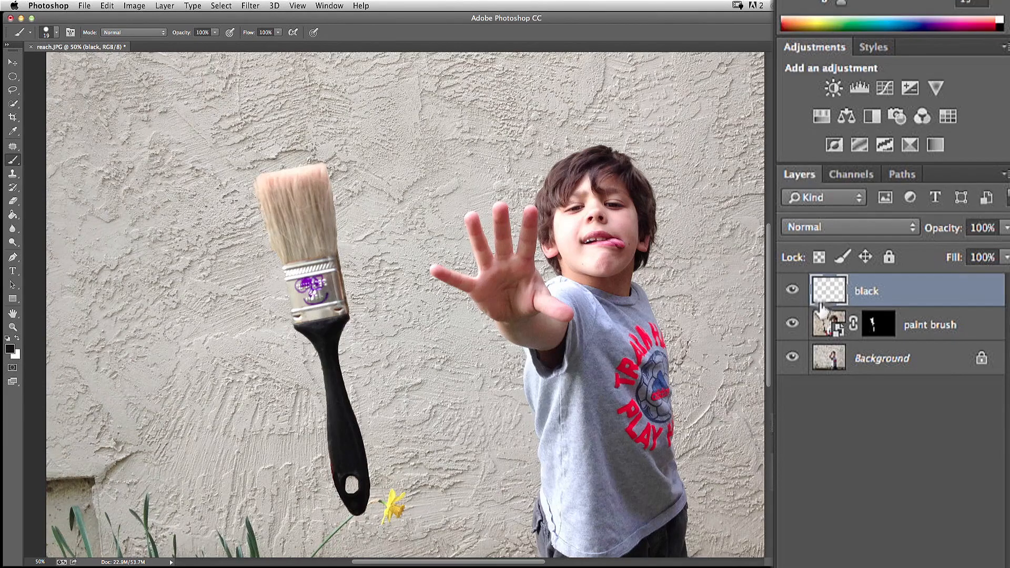
Merge the black and paint brush layers with Merge Visible while the Background is hidden, and show the Background again.
left_click(793, 359)
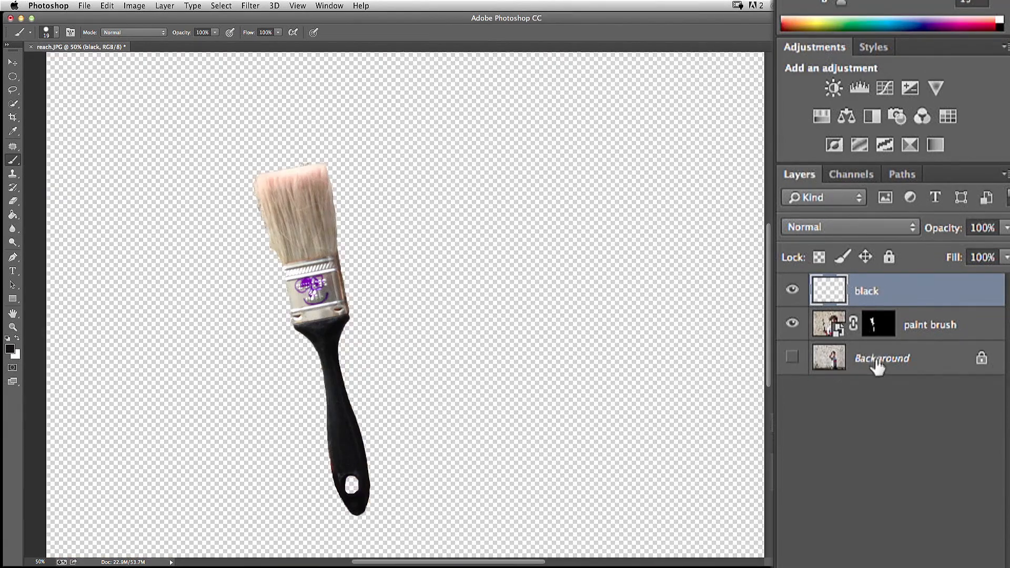
left_click(165, 6)
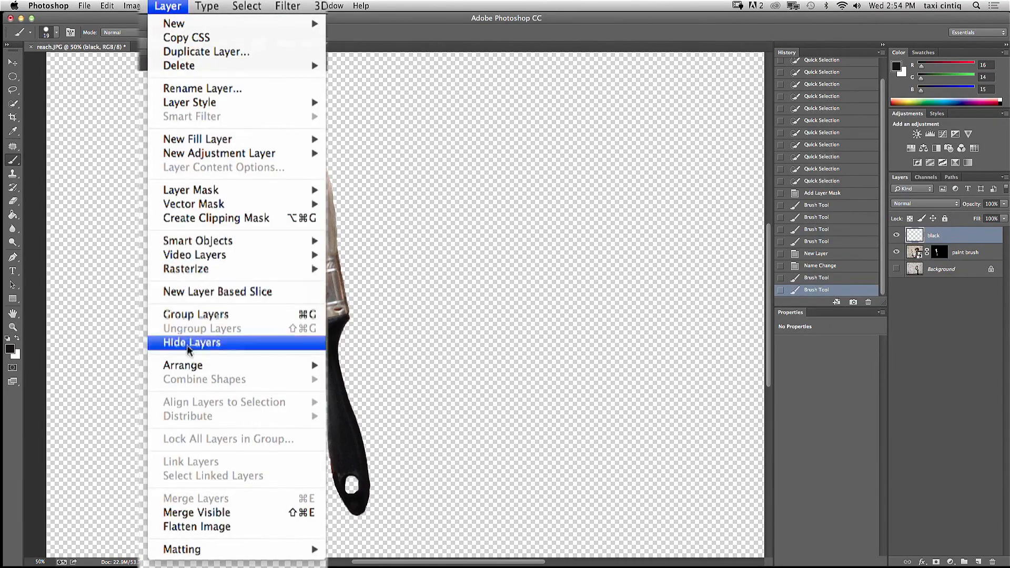
left_click(210, 515)
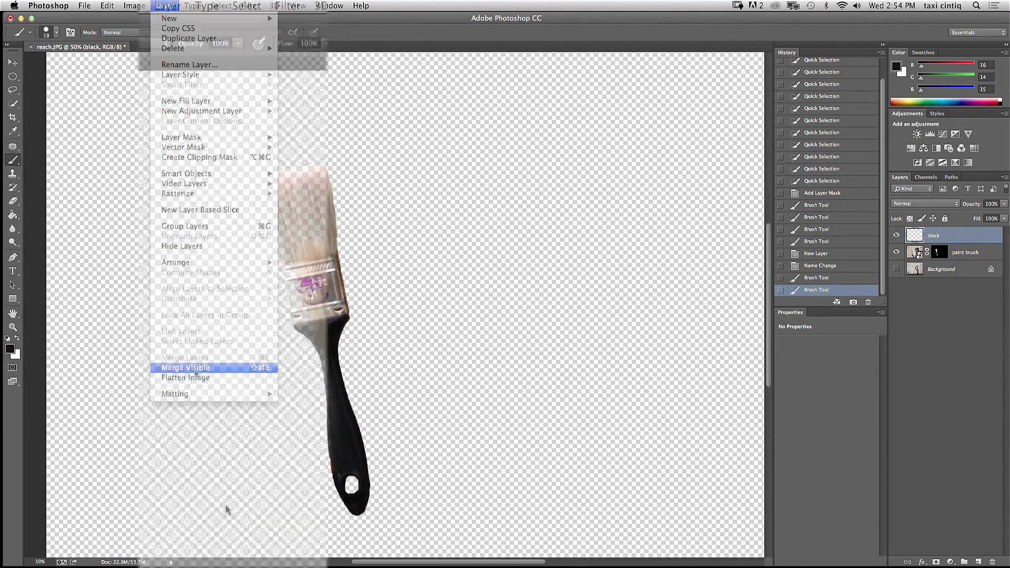
left_click(896, 252)
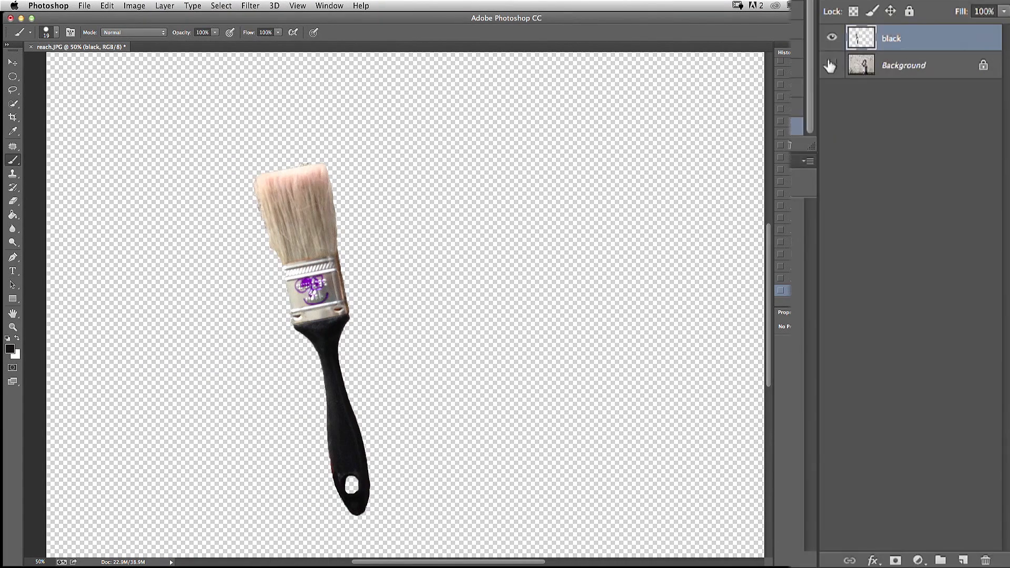
Duplicate the Background layer beneath the cut-out brush.
left_click(936, 66)
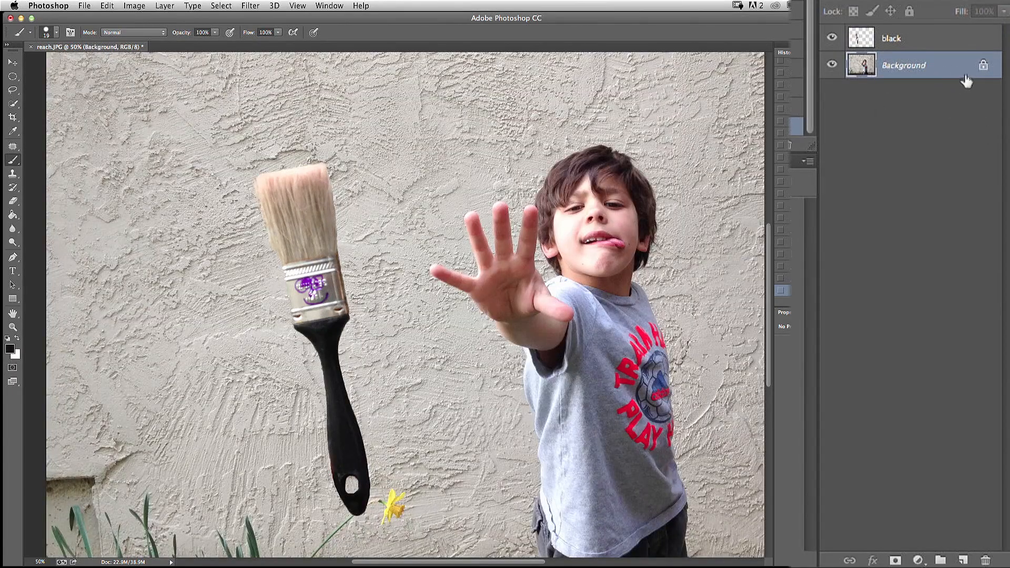
left_click_drag(953, 68, 963, 559)
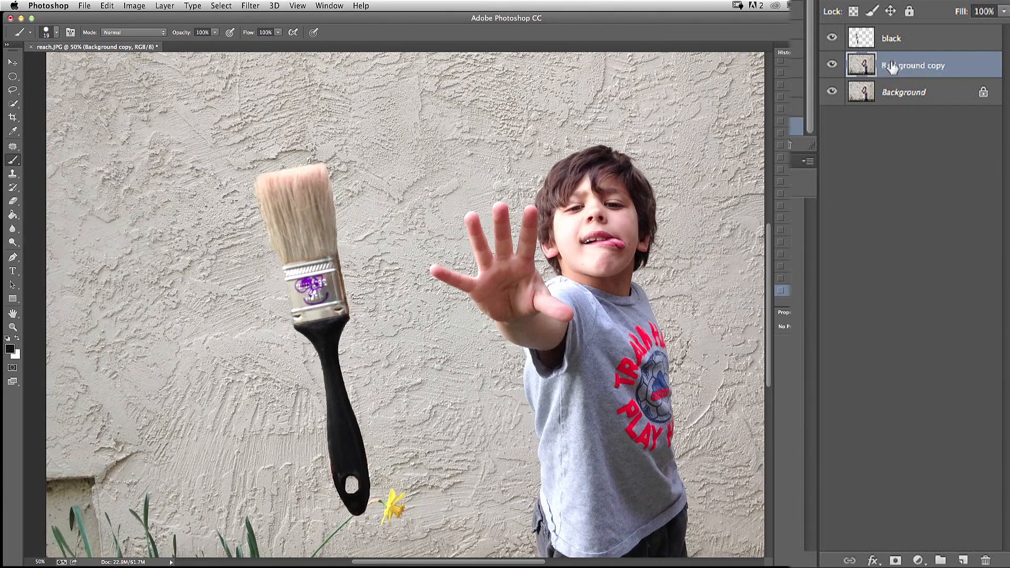
Try a Gaussian Blur with a radius of 4.6 pixels on the Background copy layer and undo it.
left_click(245, 9)
mouse_move(432, 198)
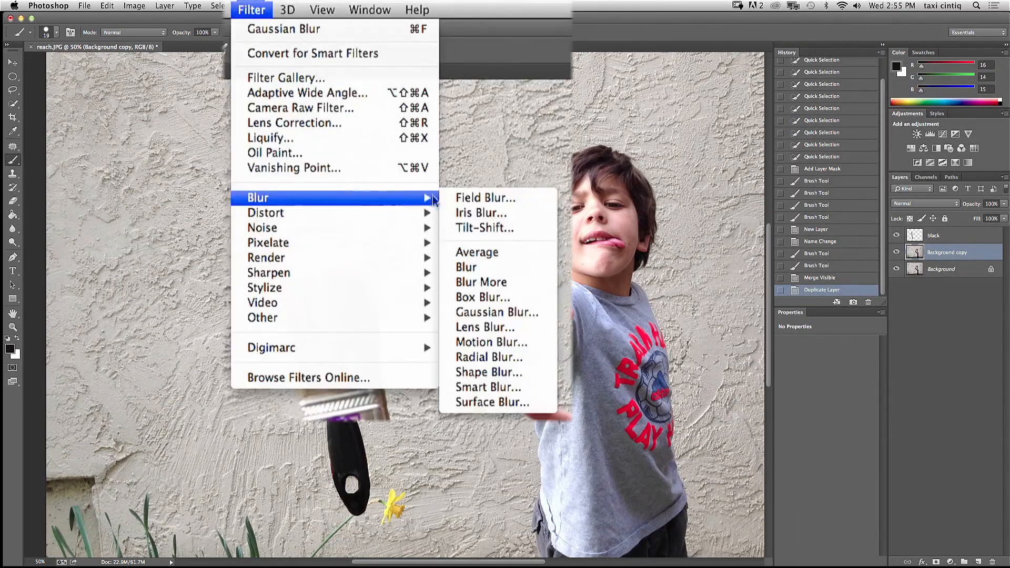
left_click(481, 312)
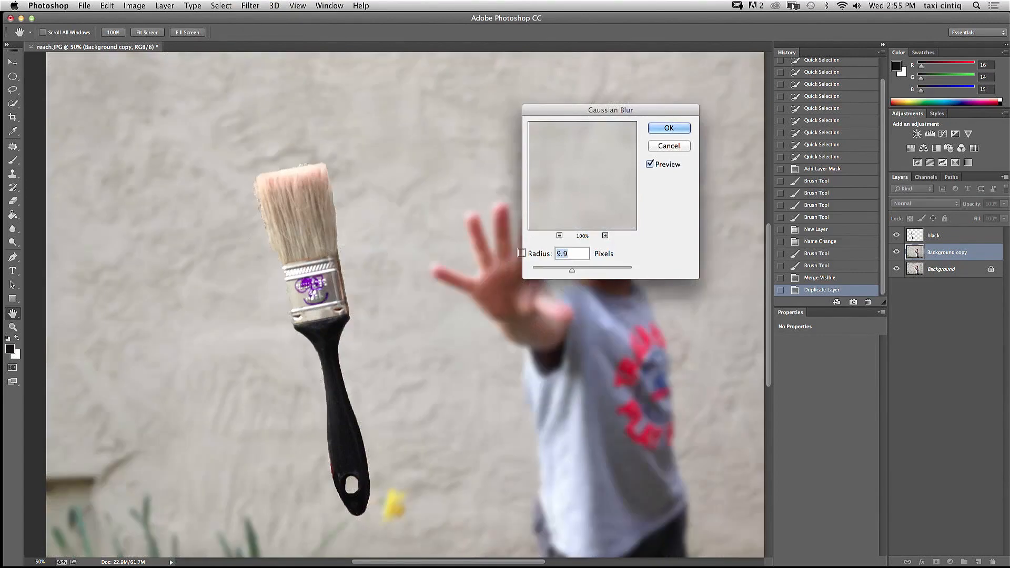
left_click_drag(571, 268, 564, 268)
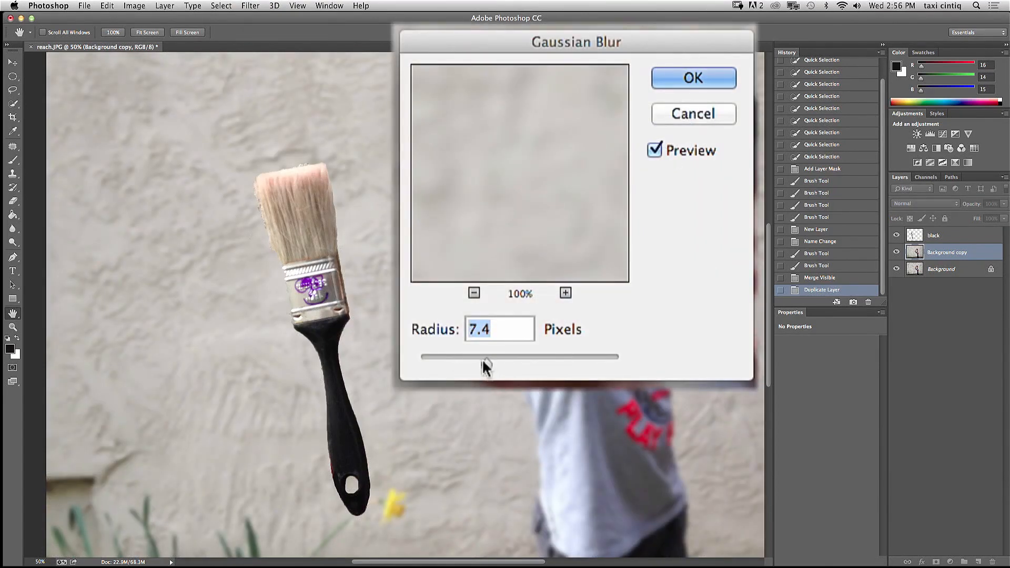
left_click_drag(484, 362, 471, 362)
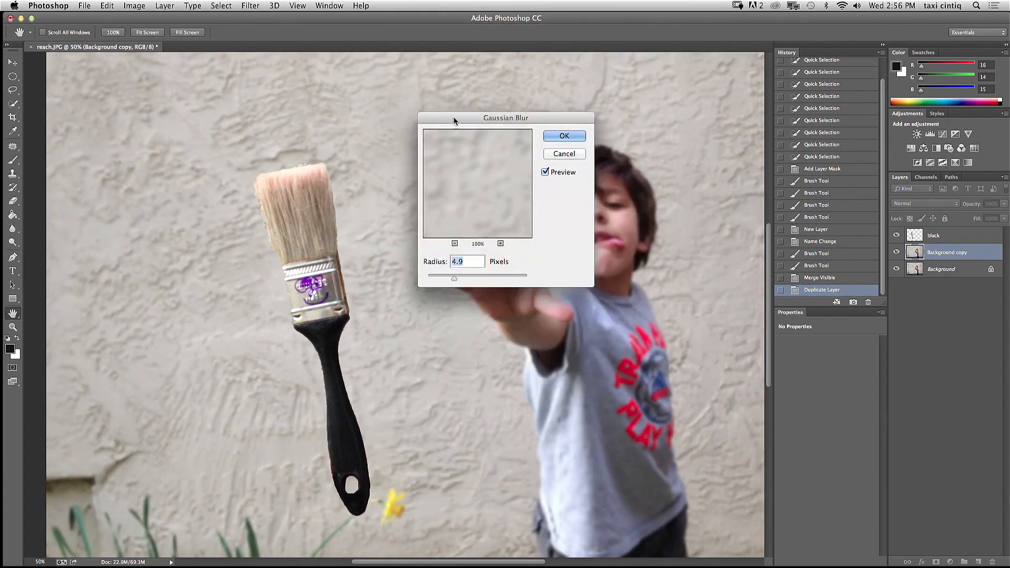
left_click_drag(454, 117, 393, 97)
left_click_drag(393, 258, 391, 258)
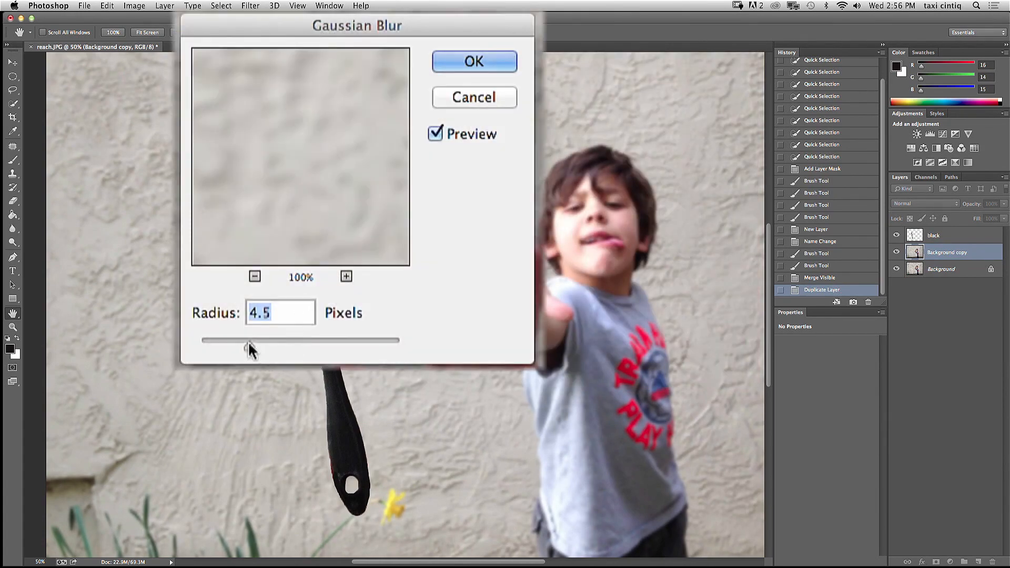
left_click_drag(249, 344, 251, 344)
mouse_move(404, 99)
left_mouse_down()
mouse_move(216, 129)
mouse_move(133, 158)
mouse_move(141, 159)
left_mouse_up()
left_click(246, 176)
key("b")
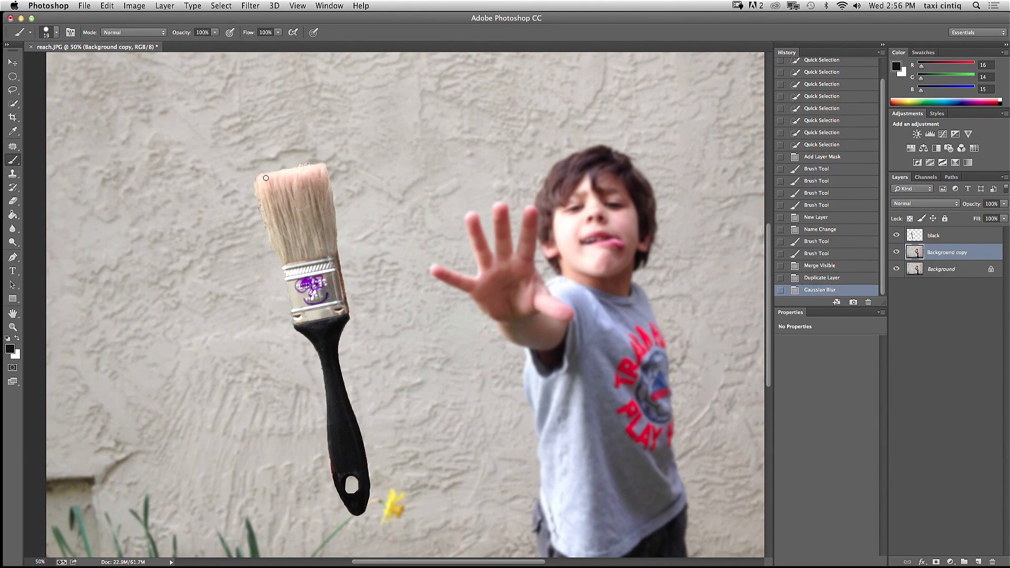
left_click(108, 6)
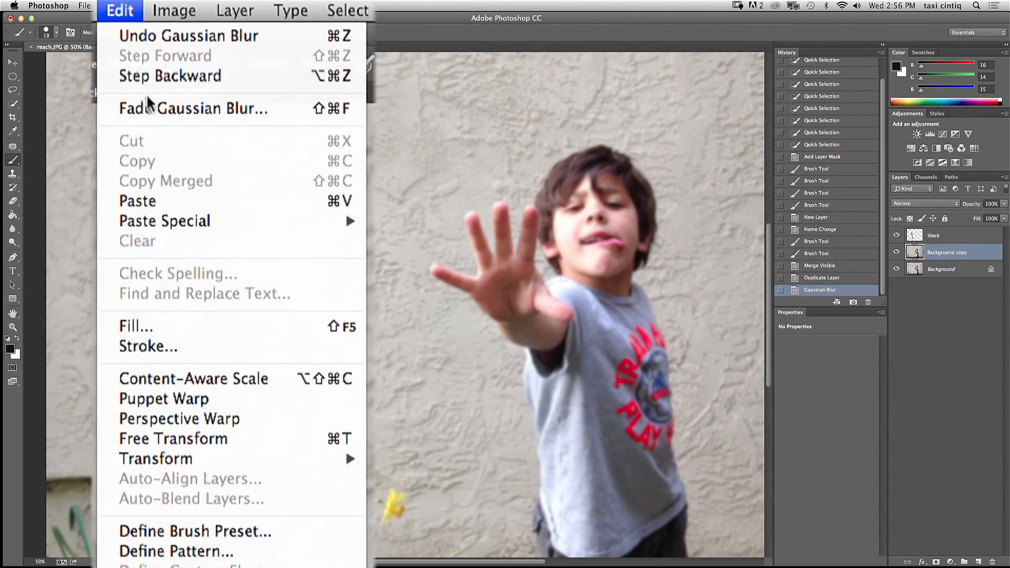
left_click(142, 75)
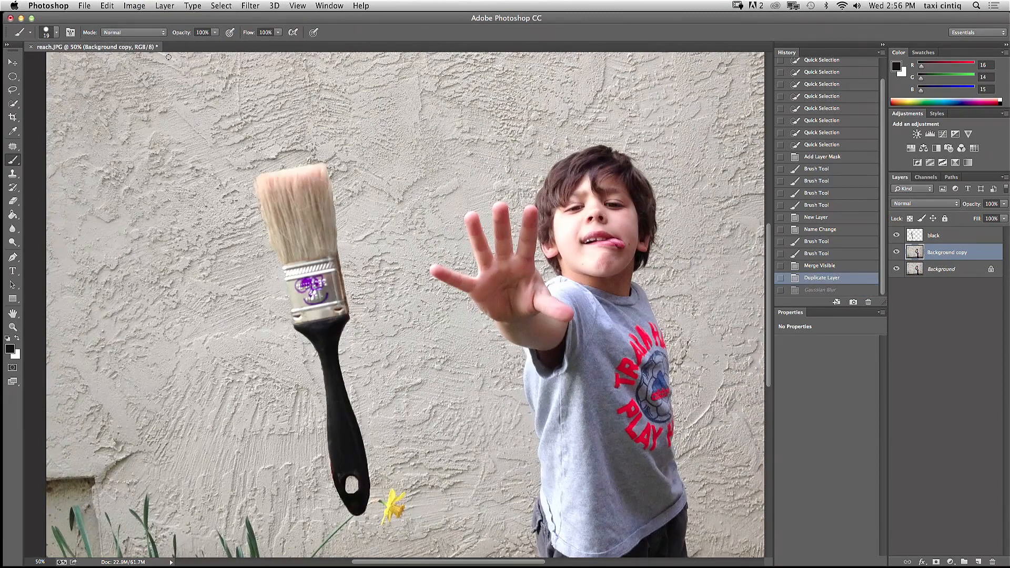
Rename the black layer as brush.
left_click(942, 237)
double_click(861, 290)
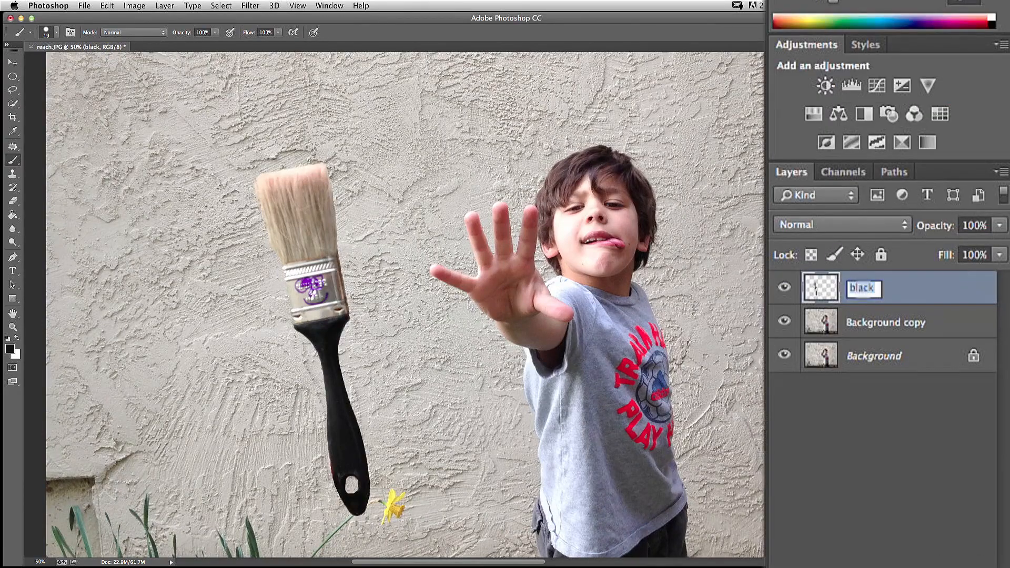
type("brush")
key("Return")
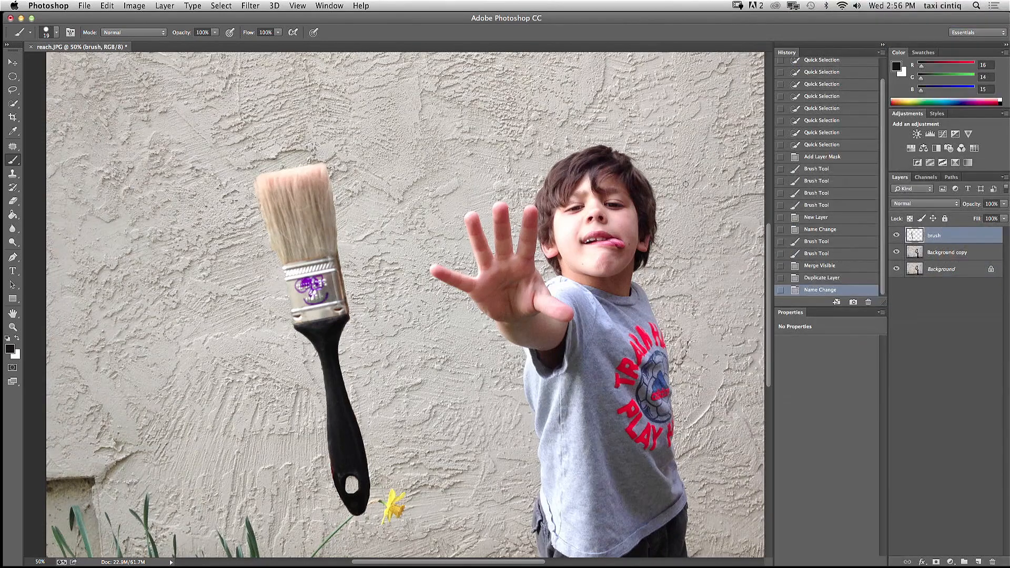
Apply a Gaussian Blur with a radius of 4.6 pixels to the brush layer.
left_click(250, 5)
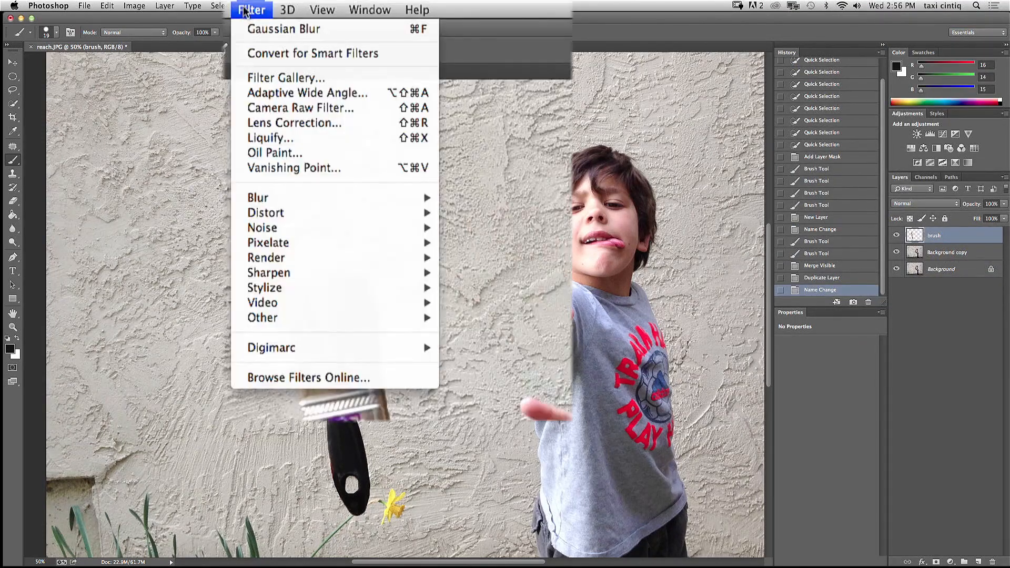
mouse_move(267, 198)
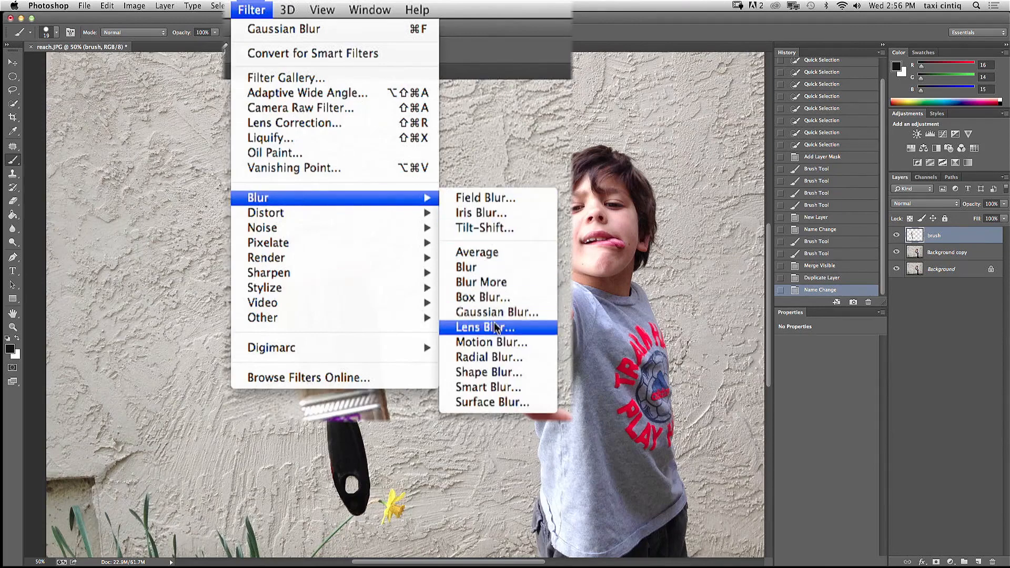
left_click(494, 308)
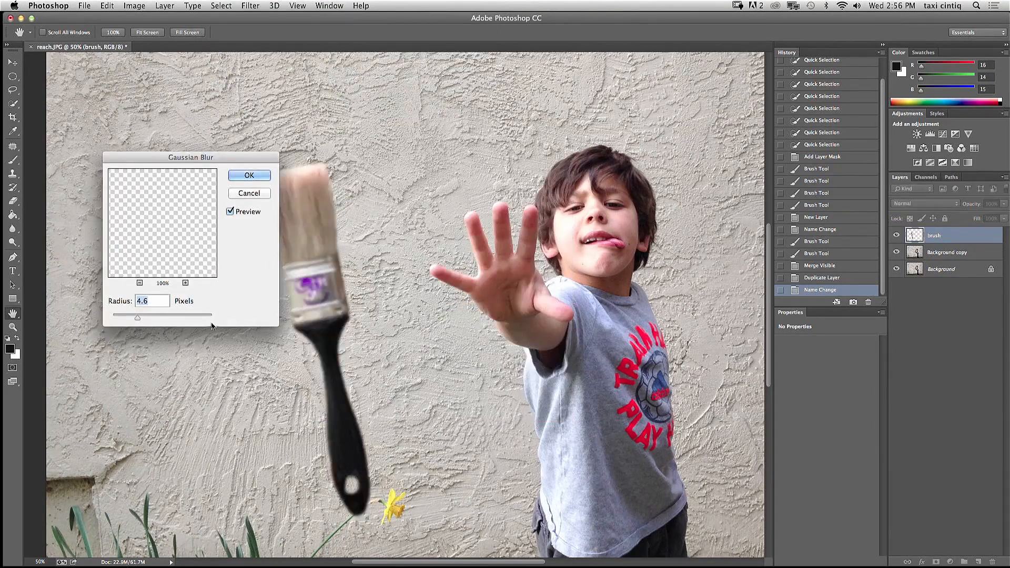
left_click_drag(214, 157, 173, 111)
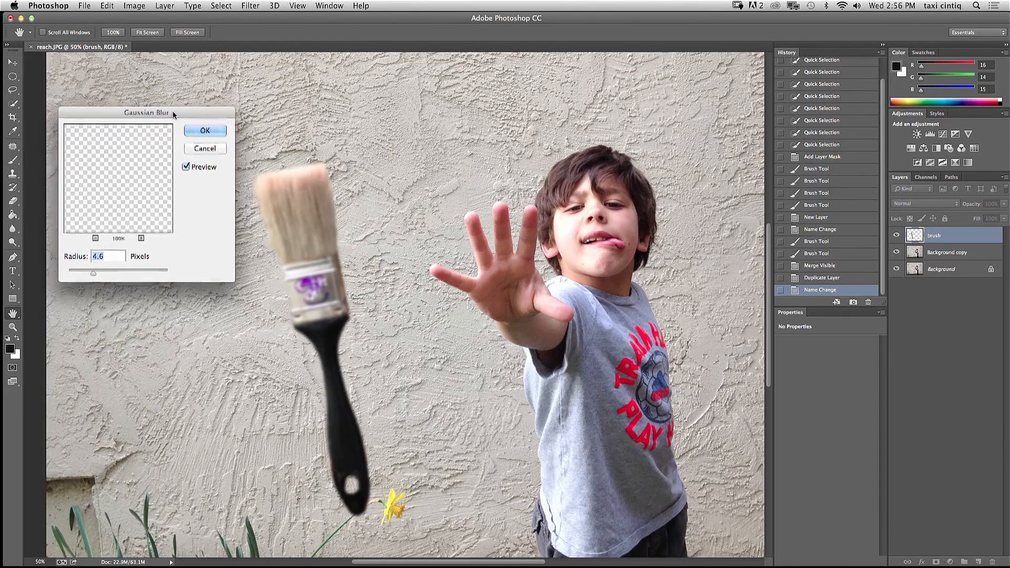
left_click(206, 130)
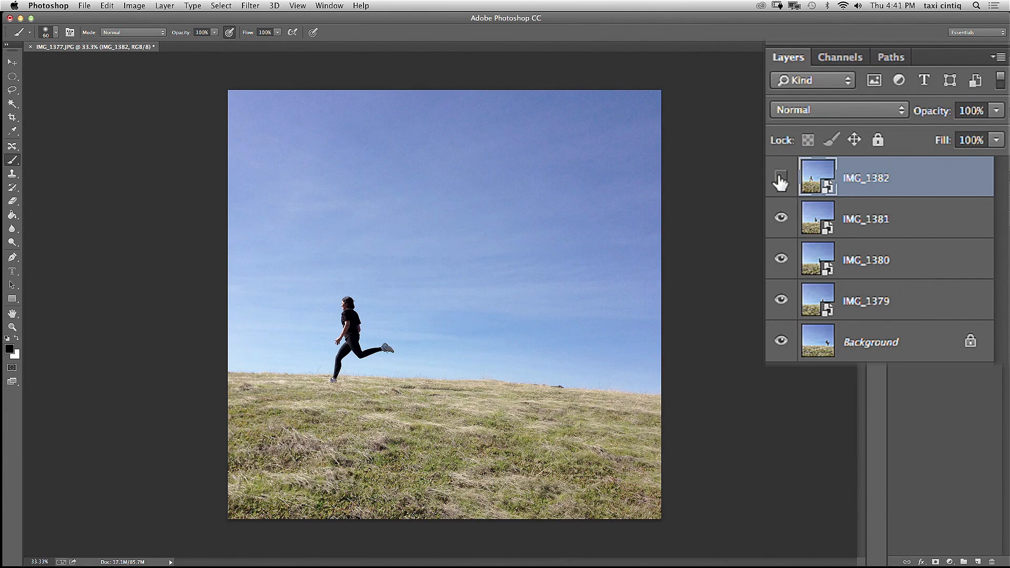
Hide the IMG_1381, IMG_1380 and IMG_1379 layers one by one to view each running pose, and show all layers again.
left_click(781, 217)
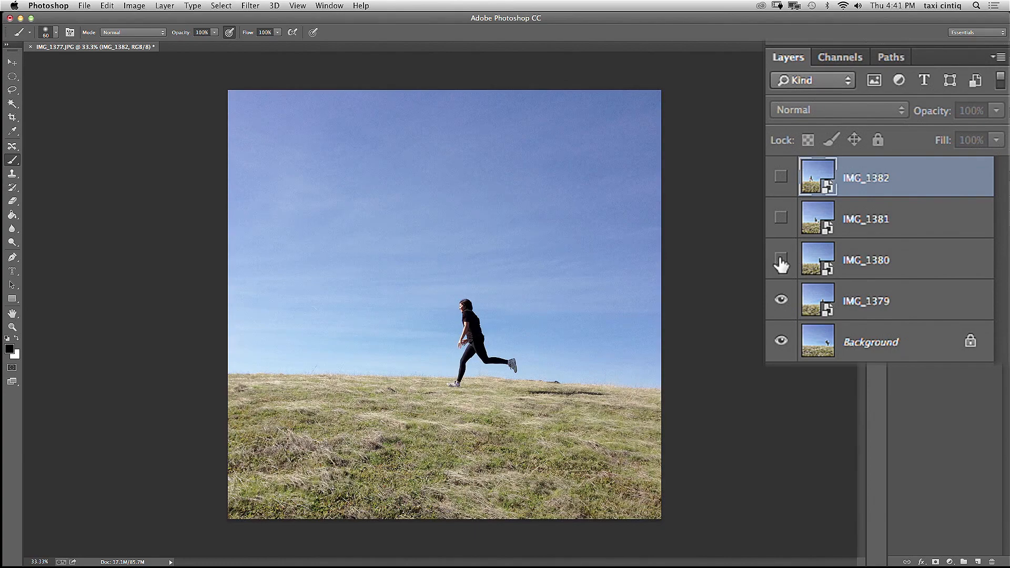
left_click(781, 300)
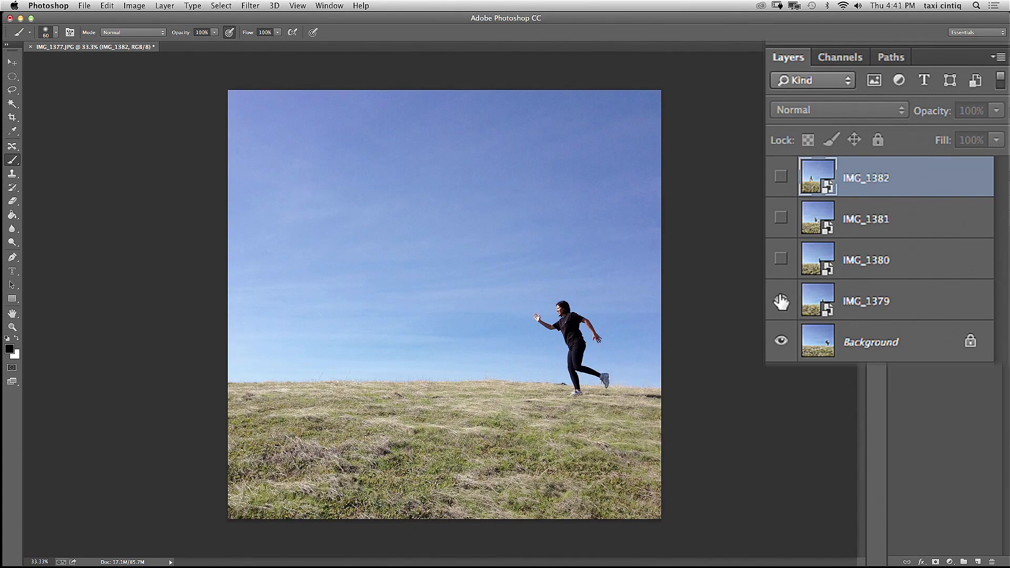
left_click_drag(781, 301, 779, 185)
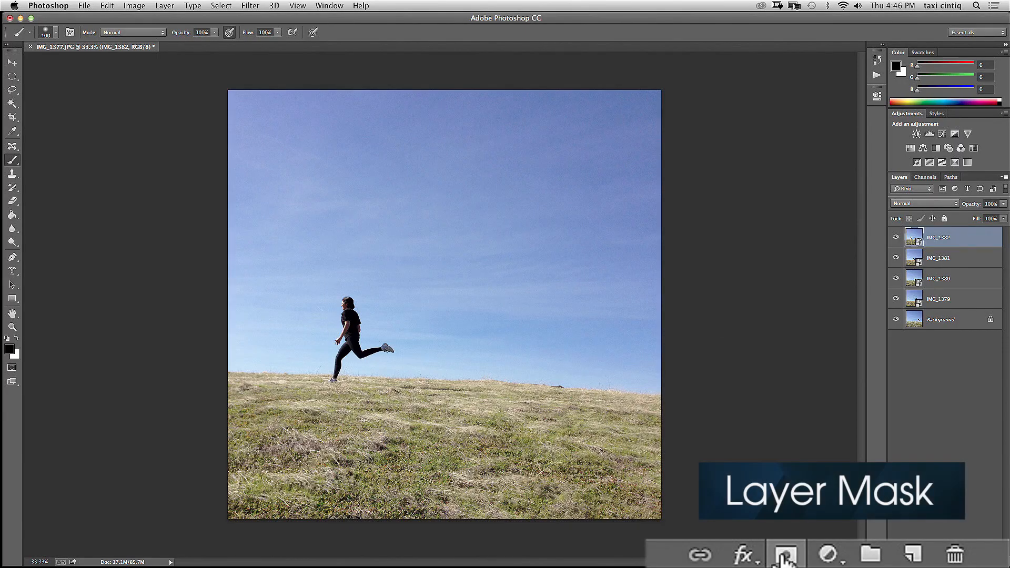
Add a layer mask to IMG_1382 and paint black behind the front runner to reveal the second runner from the layer below.
left_click(936, 562)
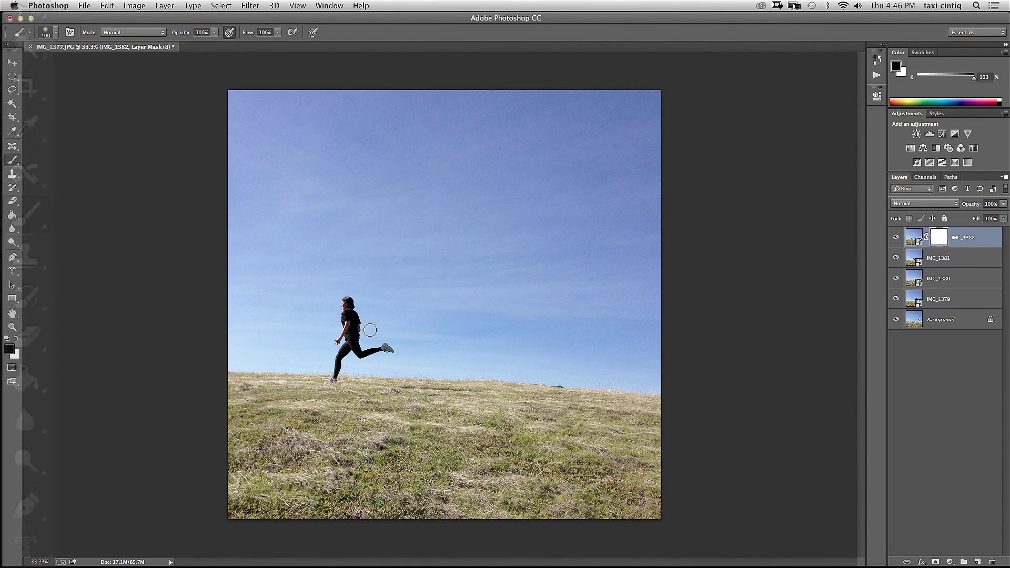
left_click_drag(386, 314, 423, 325)
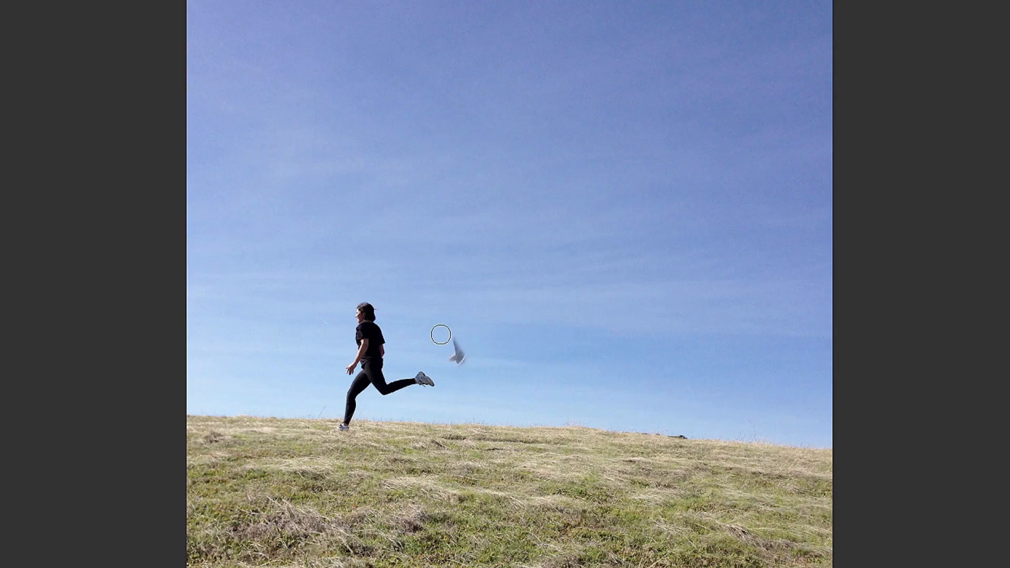
mouse_move(479, 344)
left_mouse_down()
mouse_move(447, 352)
mouse_move(469, 387)
mouse_move(443, 366)
mouse_move(431, 372)
mouse_move(449, 375)
mouse_move(451, 388)
mouse_move(439, 422)
mouse_move(425, 425)
mouse_move(469, 382)
mouse_move(483, 410)
mouse_move(505, 417)
mouse_move(491, 399)
mouse_move(528, 417)
mouse_move(484, 398)
mouse_move(468, 376)
mouse_move(453, 312)
mouse_move(454, 368)
mouse_move(477, 403)
mouse_move(508, 406)
mouse_move(467, 380)
mouse_move(443, 423)
mouse_move(456, 363)
left_mouse_up()
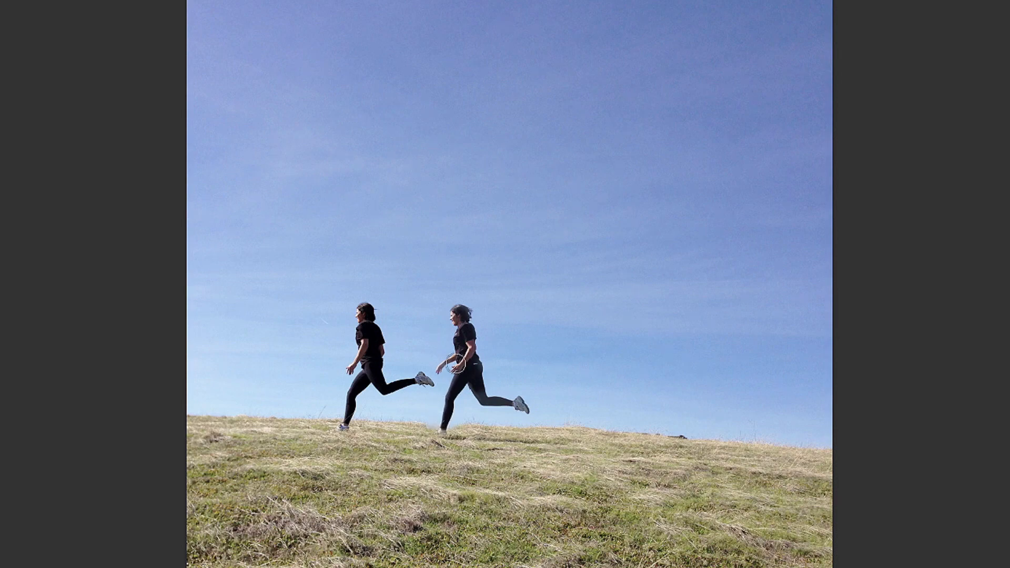
mouse_move(455, 319)
left_mouse_down()
mouse_move(449, 335)
mouse_move(462, 361)
left_mouse_up()
key("ctrl+plus")
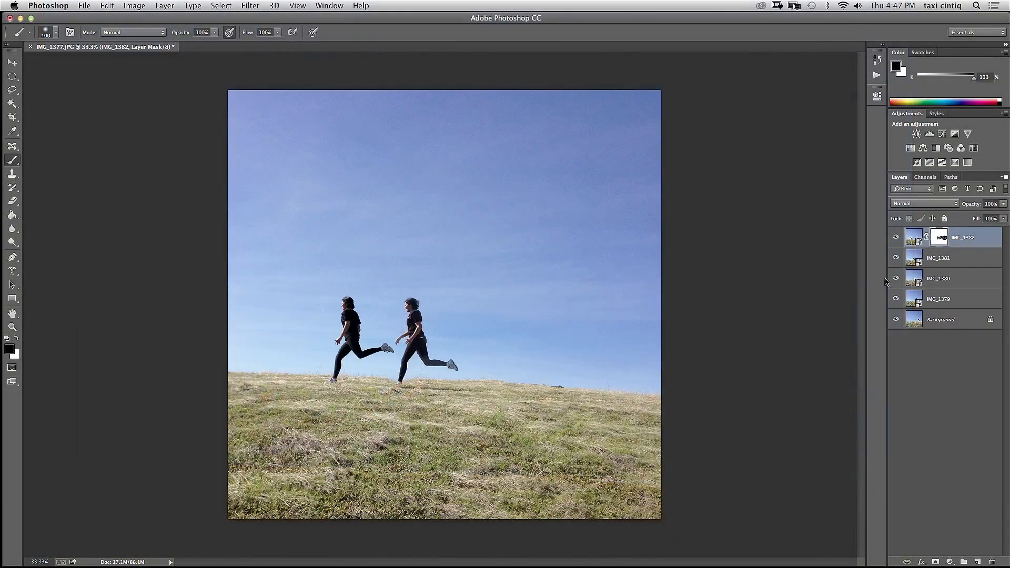
Add a layer mask to IMG_1381 and paint black behind the second runner to reveal the third runner.
left_click(926, 261)
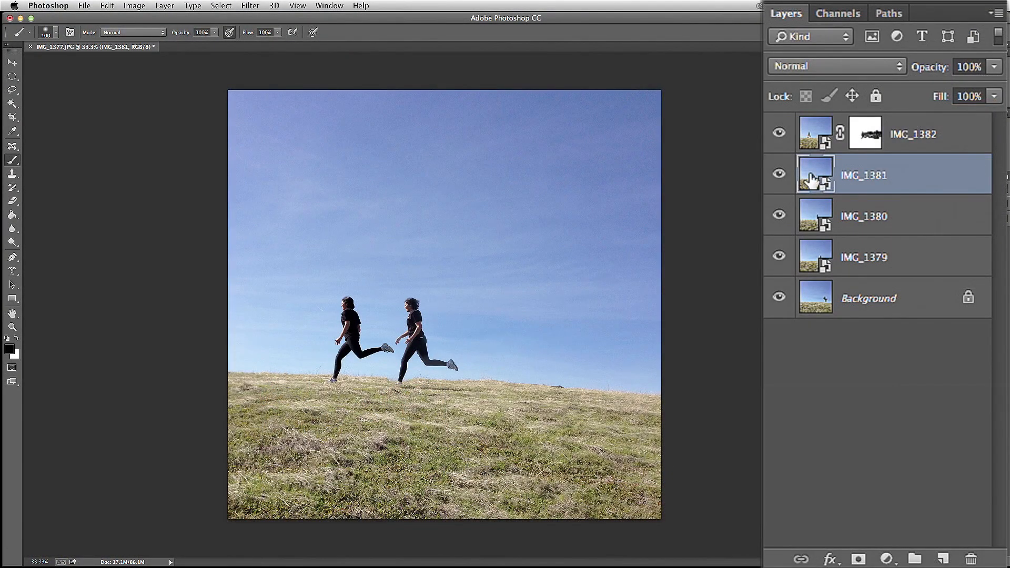
left_click(860, 559)
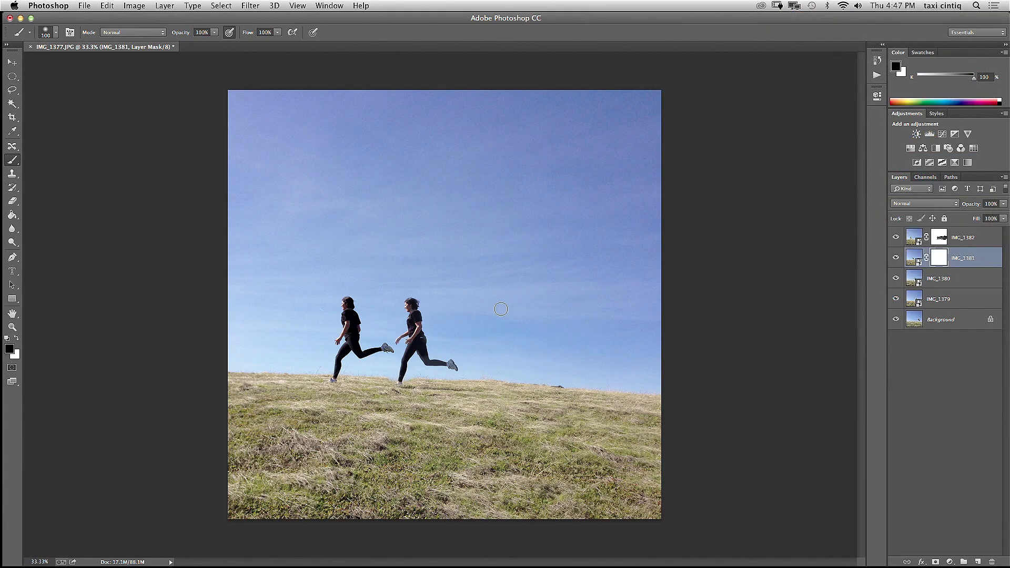
mouse_move(472, 340)
left_mouse_down()
mouse_move(468, 361)
mouse_move(427, 327)
mouse_move(456, 324)
mouse_move(435, 350)
mouse_move(464, 388)
mouse_move(436, 386)
mouse_move(447, 404)
mouse_move(438, 402)
mouse_move(437, 428)
mouse_move(425, 424)
mouse_move(436, 396)
mouse_move(470, 389)
mouse_move(476, 408)
mouse_move(469, 396)
mouse_move(519, 402)
mouse_move(503, 404)
mouse_move(506, 414)
mouse_move(452, 380)
mouse_move(442, 415)
mouse_move(426, 428)
mouse_move(444, 325)
left_mouse_up()
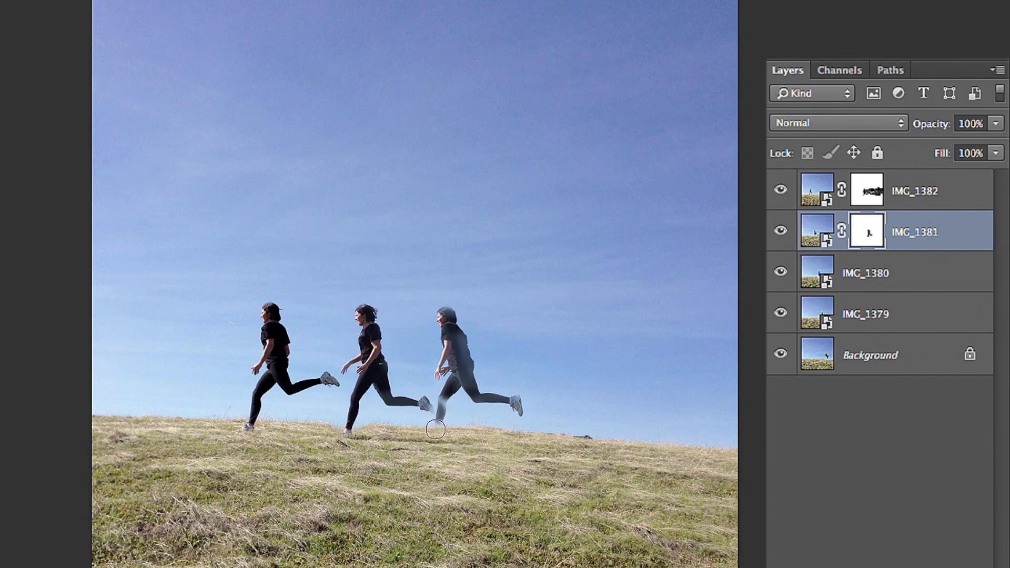
Paint black on the IMG_1382 mask over the third runner's front foot and legs to reveal them fully.
left_click(867, 194)
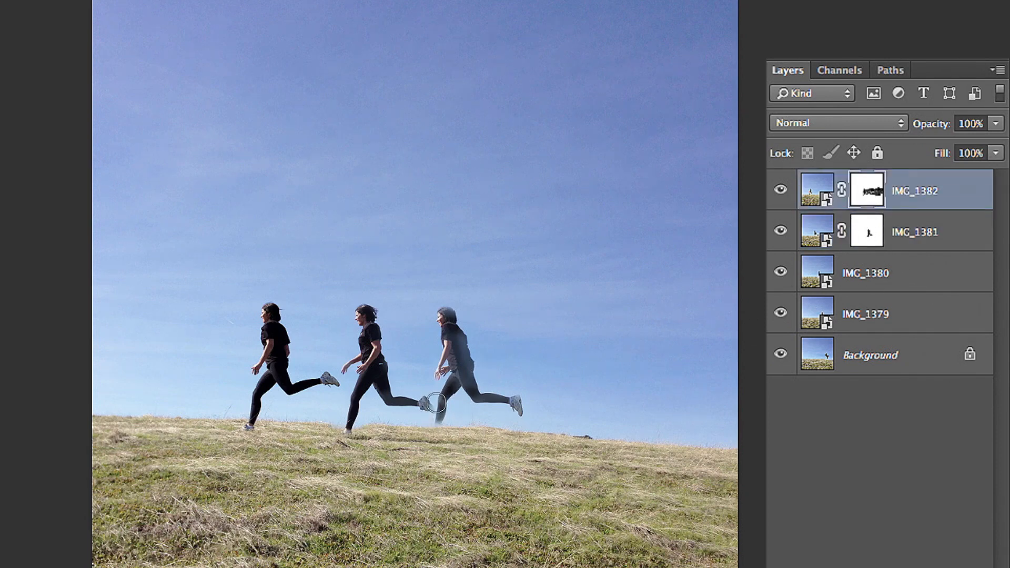
left_click_drag(436, 403, 429, 428)
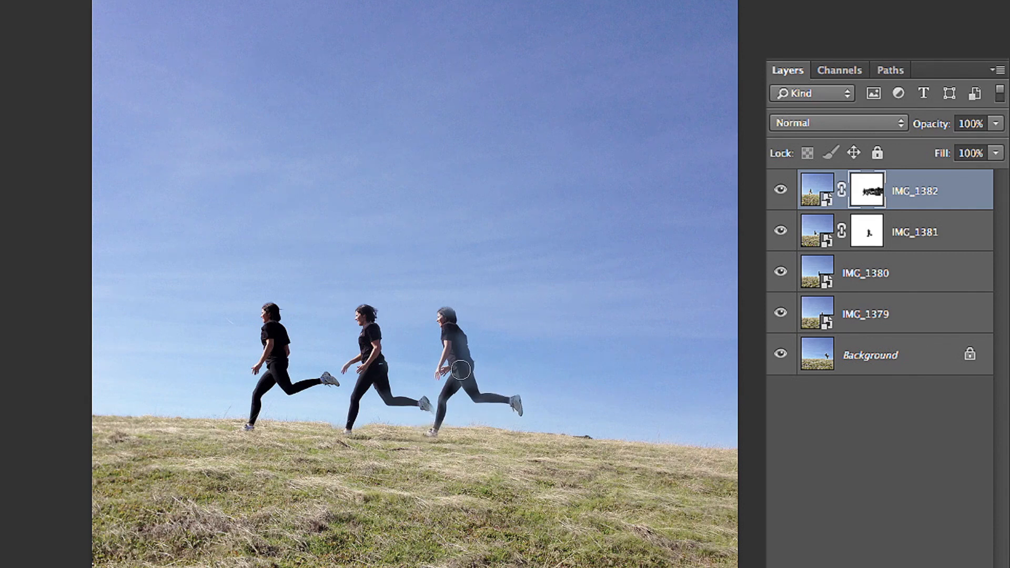
left_click_drag(460, 370, 468, 385)
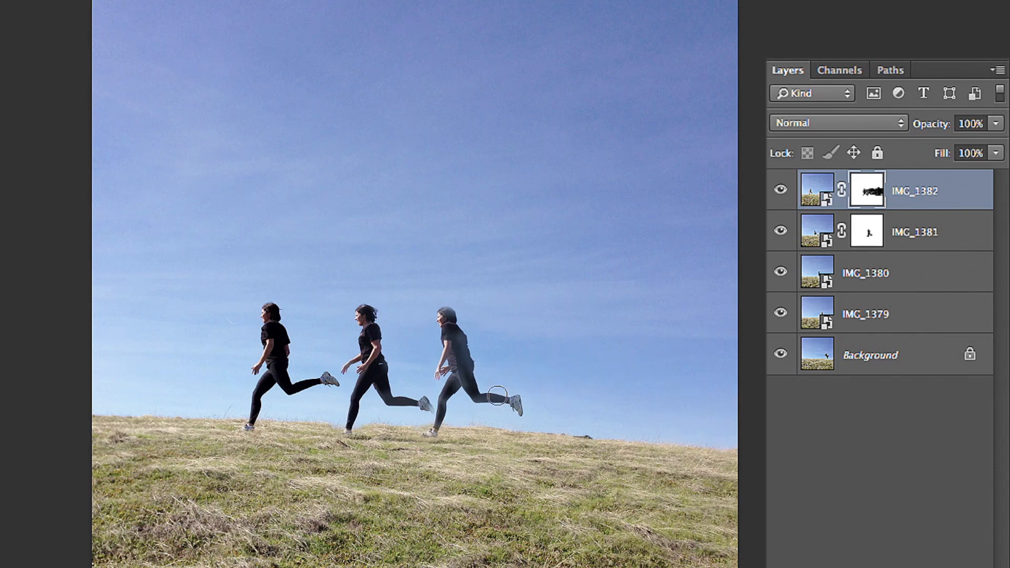
Extend the black area around the third runner on the IMG_1381 mask and restore the distorted horizon with white.
key("alt+bracketleft")
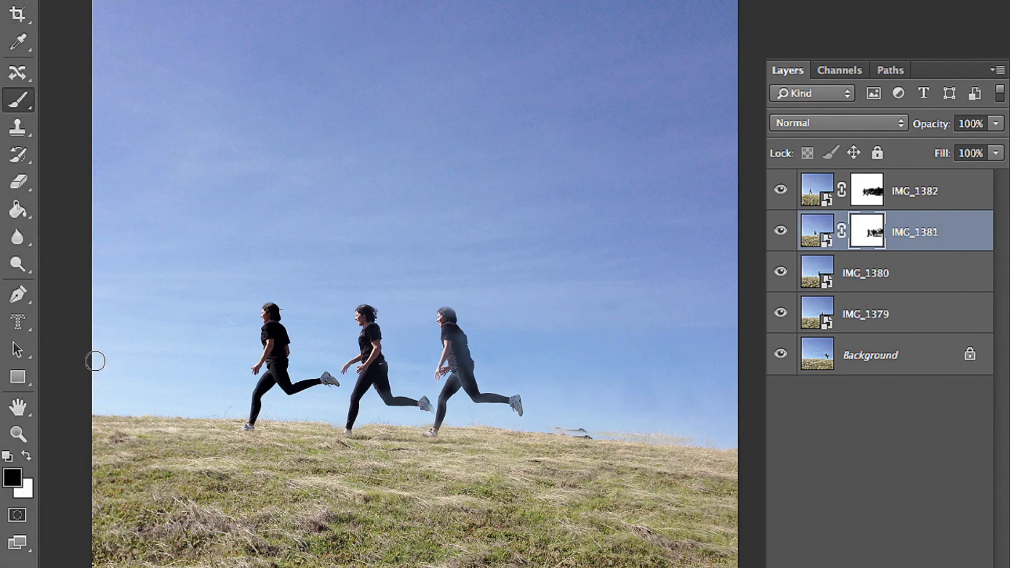
left_click(26, 456)
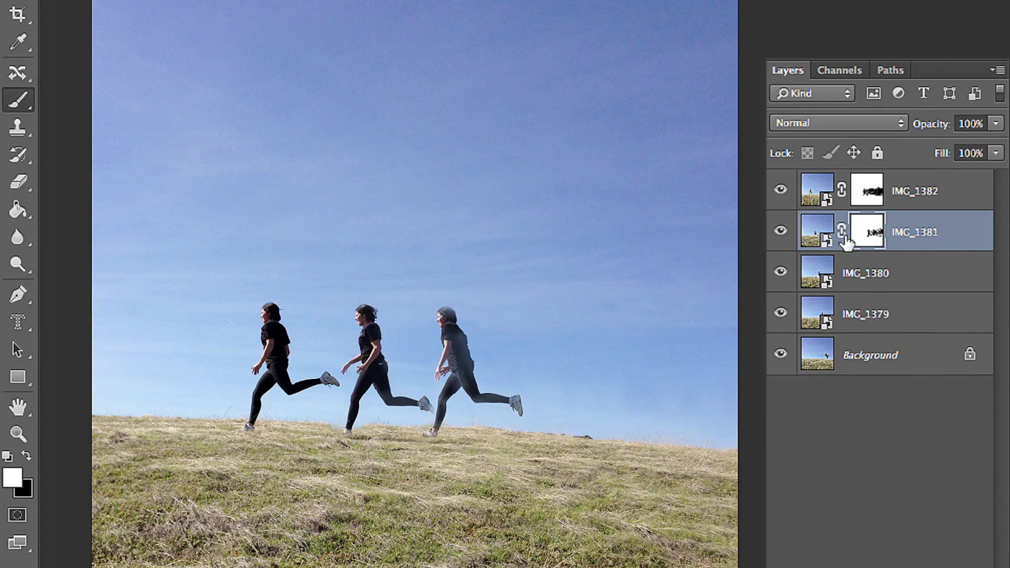
Add a layer mask to IMG_1380 and paint black behind the third runner to reveal the fourth runner.
left_click(830, 275)
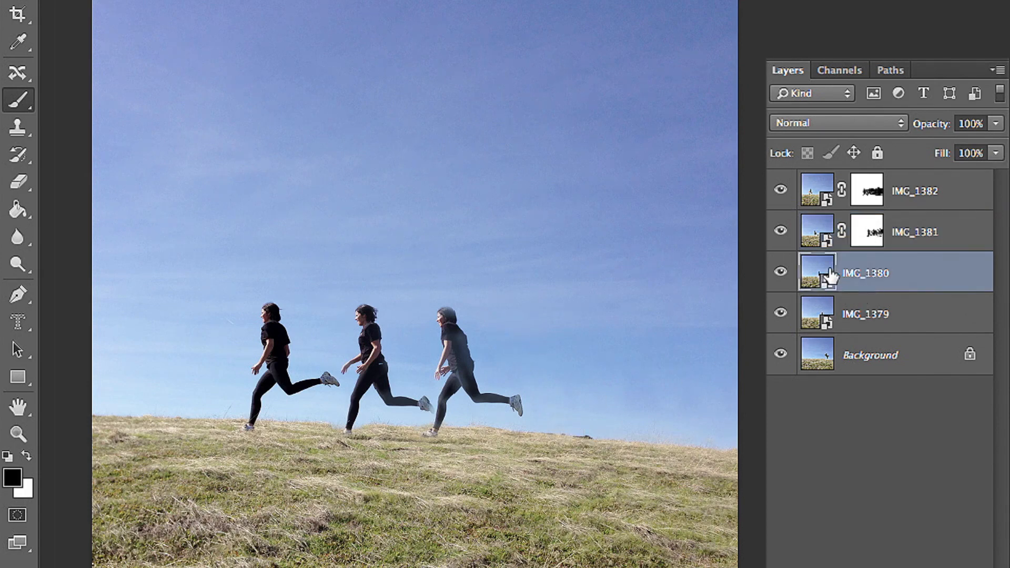
left_click(781, 554)
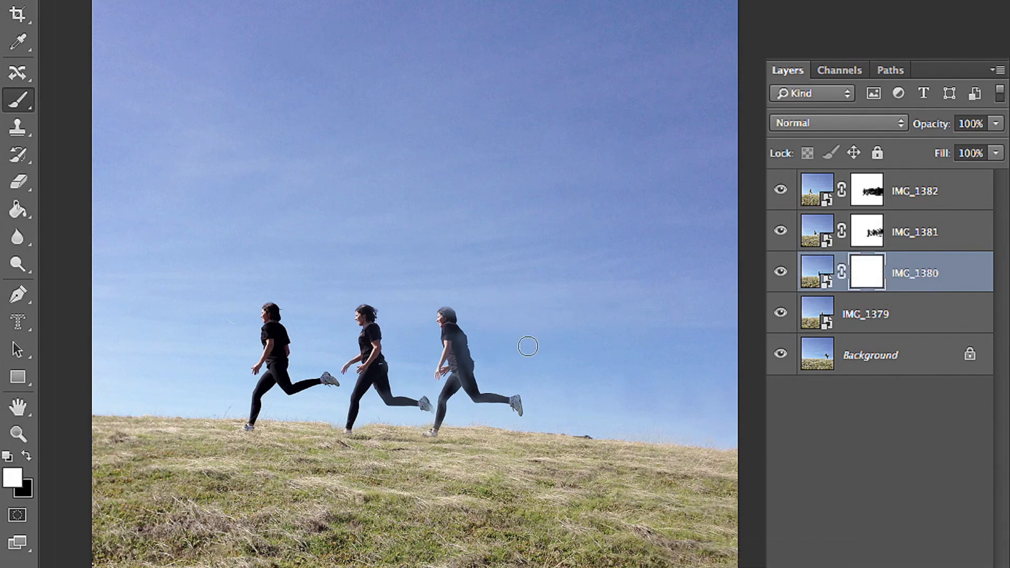
left_click(11, 455)
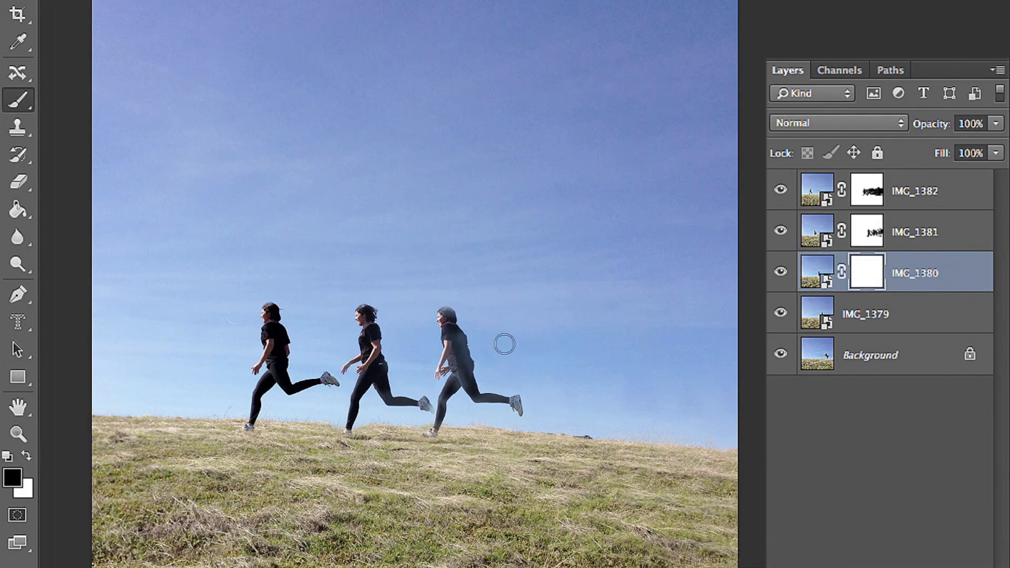
mouse_move(504, 344)
left_mouse_down()
mouse_move(526, 353)
mouse_move(486, 319)
mouse_move(507, 366)
mouse_move(507, 332)
mouse_move(541, 406)
mouse_move(507, 377)
mouse_move(514, 434)
mouse_move(582, 395)
mouse_move(558, 396)
mouse_move(512, 365)
left_mouse_up()
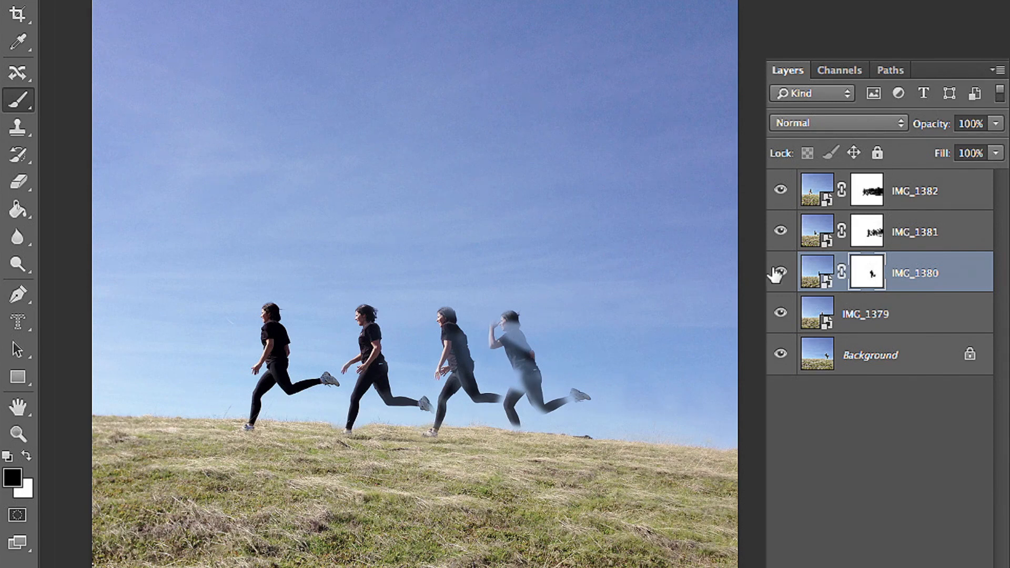
Paint black on the IMG_1381 and IMG_1382 masks over the fourth runner's body and front leg to reveal them fully.
left_click(864, 233)
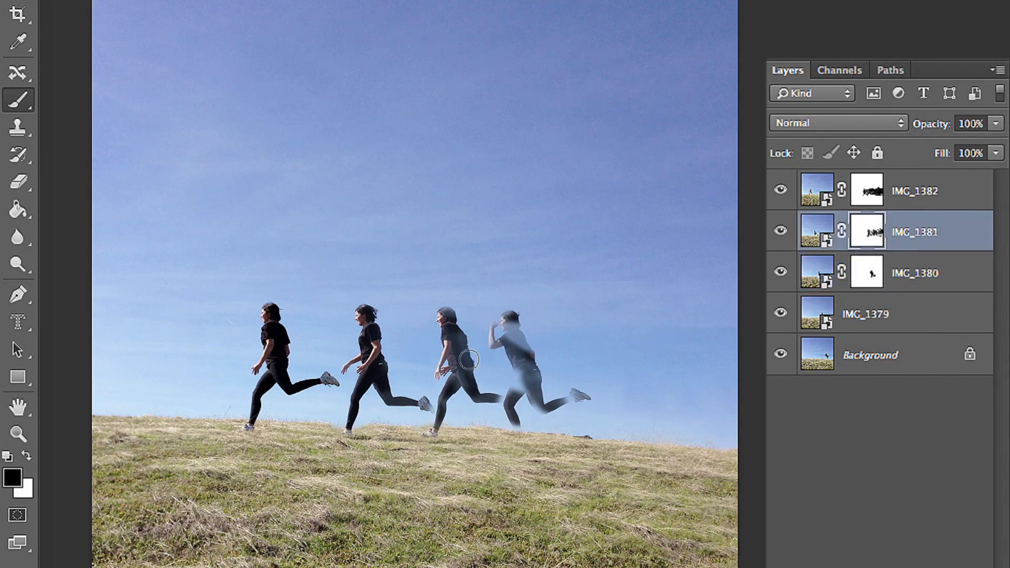
mouse_move(509, 380)
left_mouse_down()
mouse_move(502, 322)
mouse_move(529, 406)
mouse_move(572, 395)
mouse_move(507, 389)
mouse_move(503, 402)
mouse_move(514, 344)
mouse_move(507, 319)
mouse_move(492, 355)
mouse_move(490, 329)
left_mouse_up()
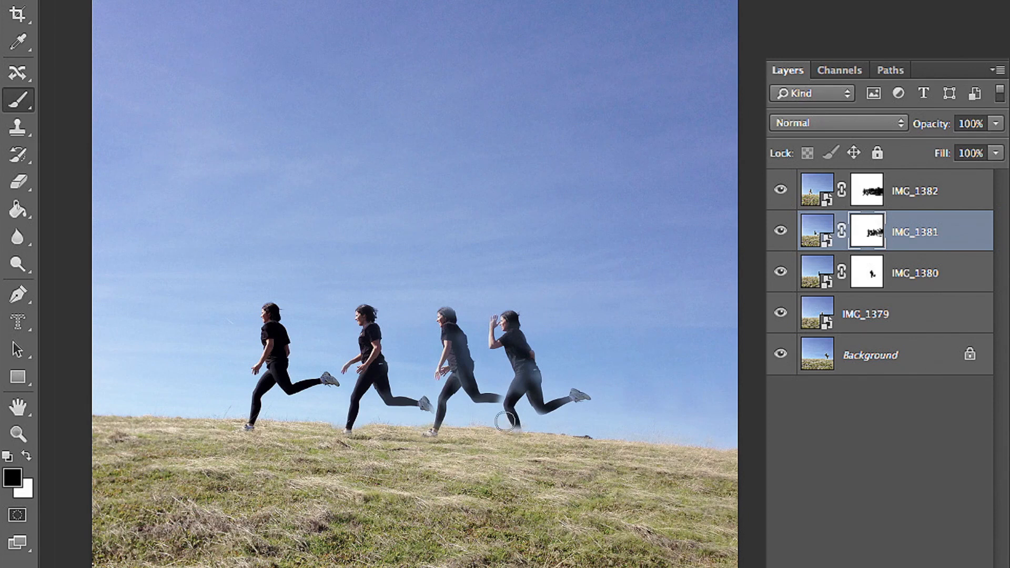
left_click(868, 192)
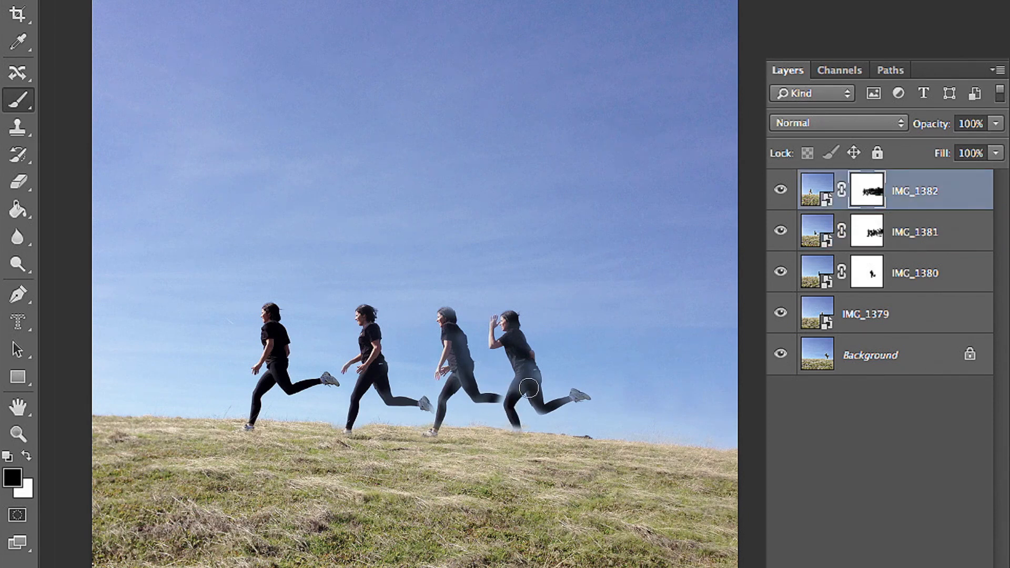
mouse_move(528, 388)
left_mouse_down()
mouse_move(526, 377)
mouse_move(505, 407)
mouse_move(515, 419)
left_mouse_up()
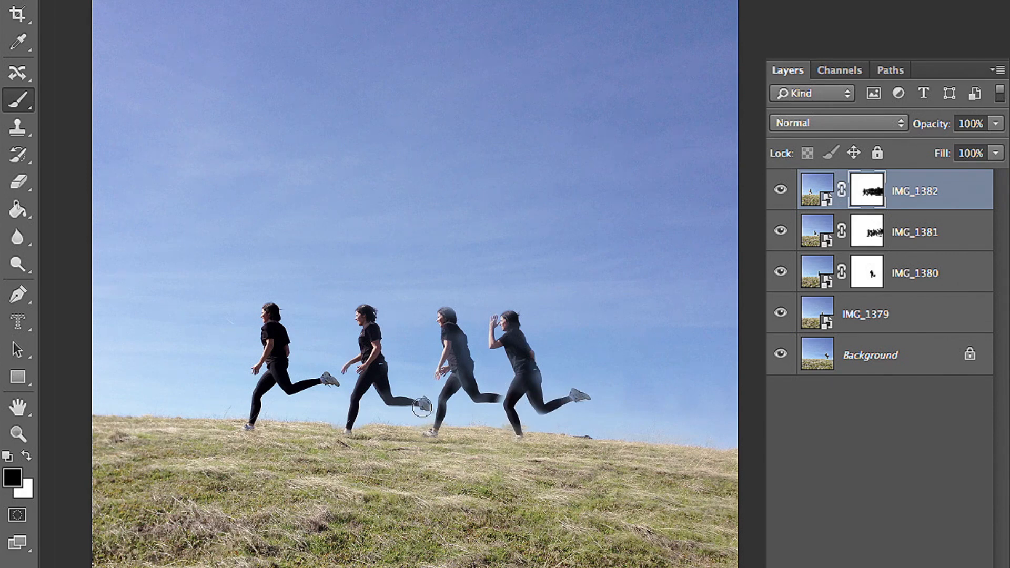
left_click(868, 234)
left_click_drag(532, 398, 490, 316)
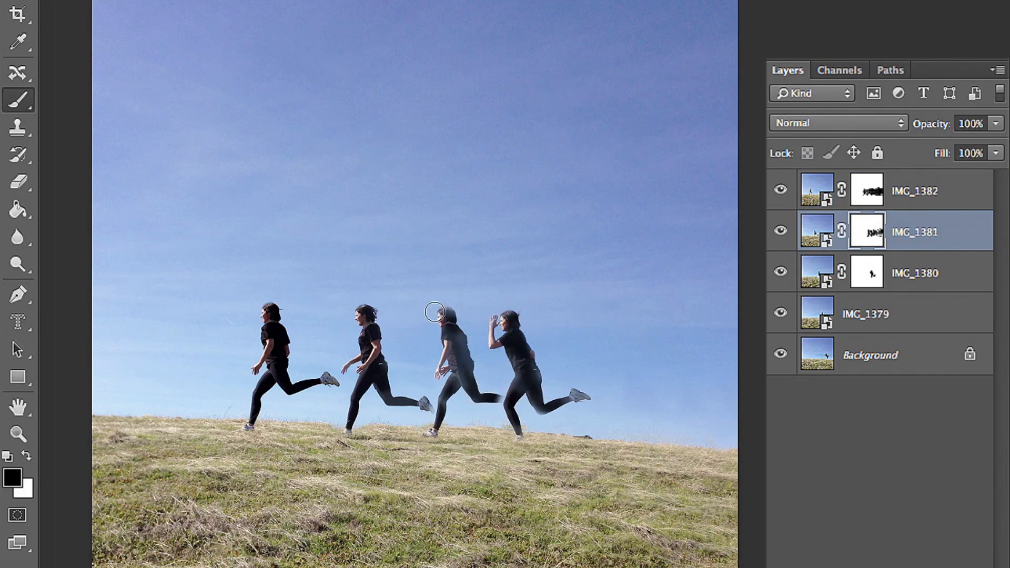
Restore the third runner's rear foot with white on the IMG_1380 mask and extend its black area behind the fourth runner.
left_click(862, 274)
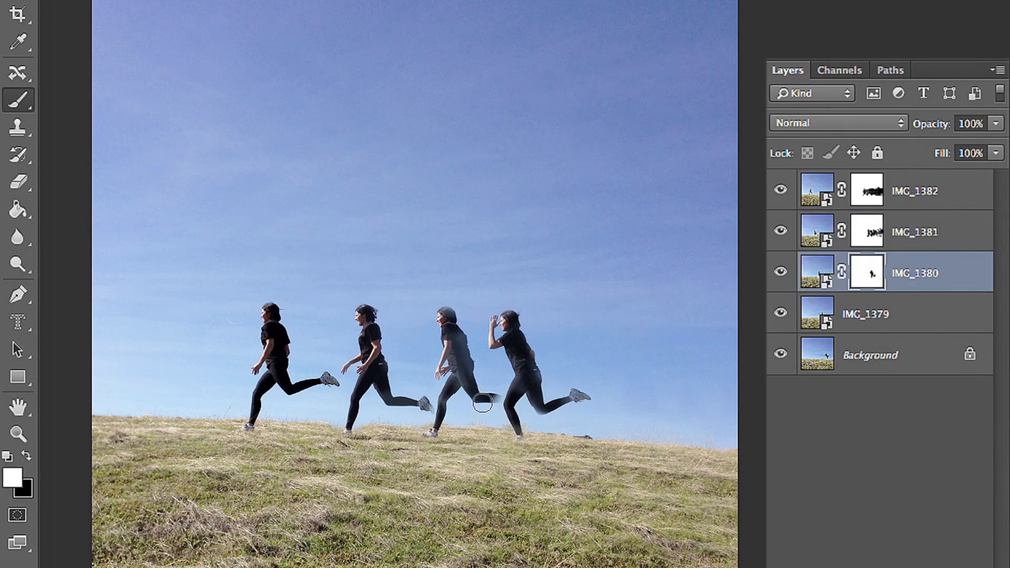
mouse_move(482, 403)
left_mouse_down()
mouse_move(512, 404)
mouse_move(508, 394)
mouse_move(516, 412)
mouse_move(506, 412)
mouse_move(551, 406)
mouse_move(513, 414)
mouse_move(506, 442)
mouse_move(508, 424)
mouse_move(512, 442)
mouse_move(489, 427)
mouse_move(490, 439)
mouse_move(511, 439)
mouse_move(509, 389)
left_mouse_up()
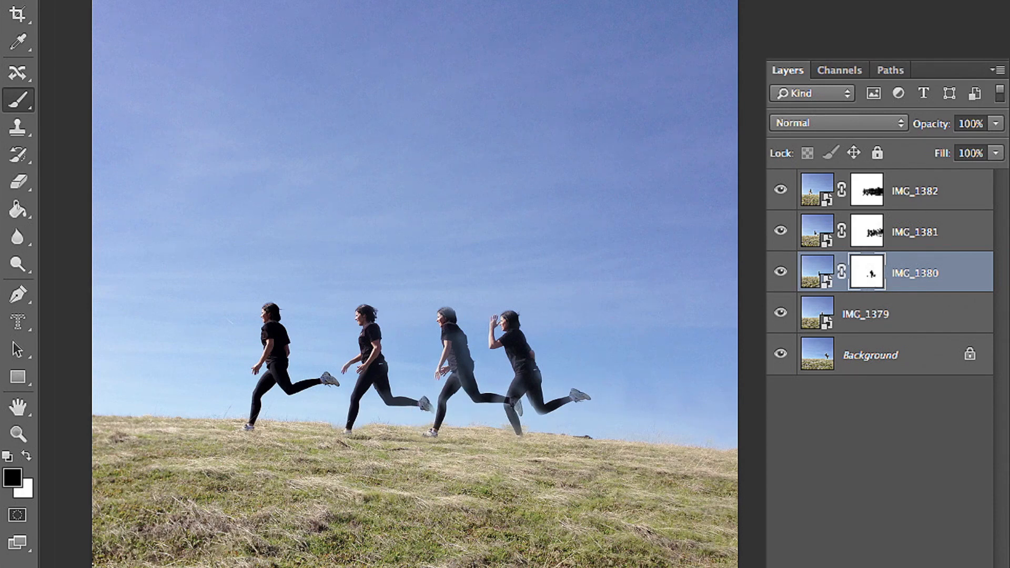
mouse_move(573, 328)
left_mouse_down()
mouse_move(568, 336)
mouse_move(734, 344)
mouse_move(562, 373)
mouse_move(675, 426)
mouse_move(582, 431)
mouse_move(586, 325)
left_mouse_up()
Add a layer mask to IMG_1379 and paint black behind the fourth runner to reveal the fifth runner.
left_click(828, 305)
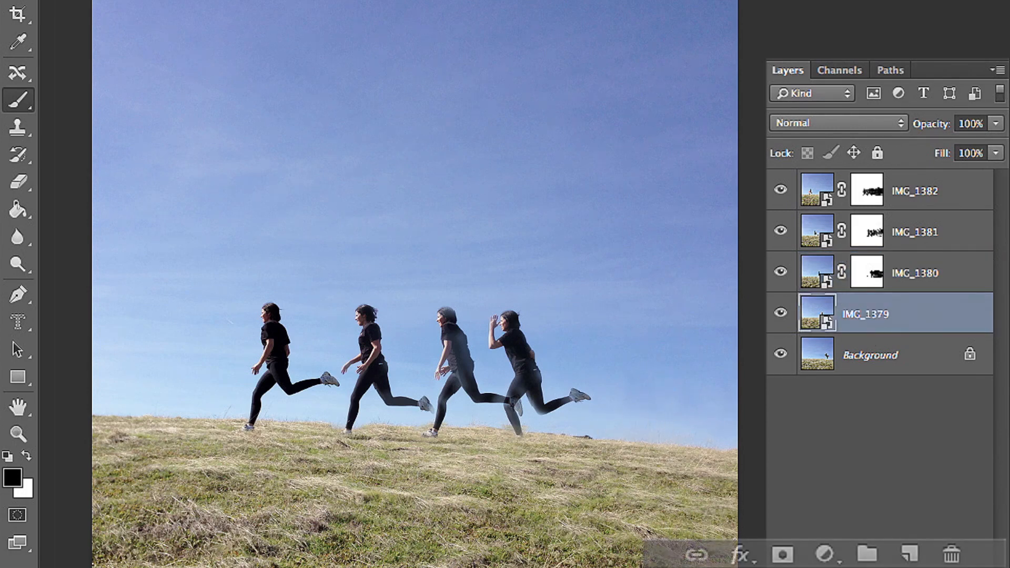
left_click(782, 554)
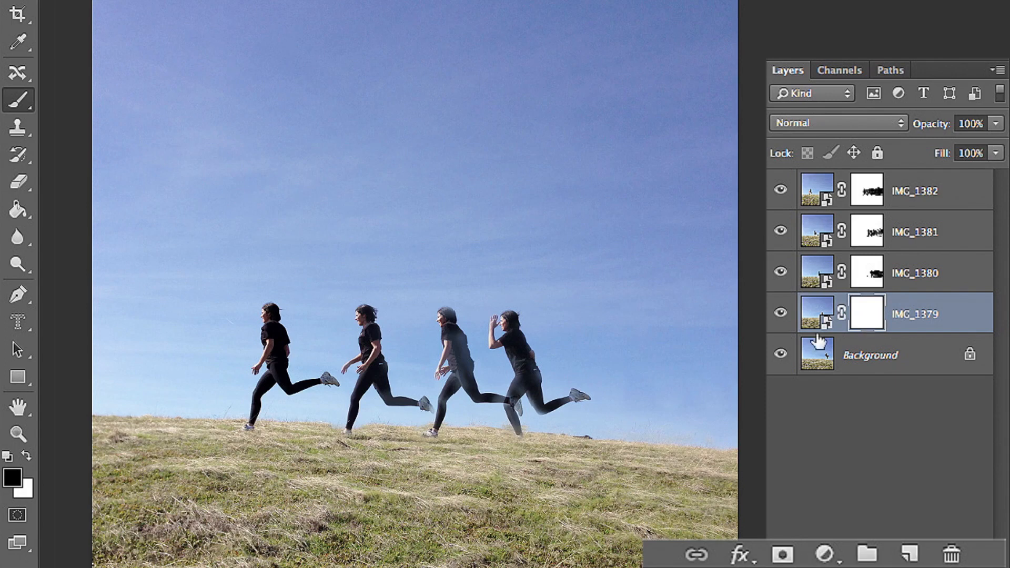
mouse_move(586, 357)
left_mouse_down()
mouse_move(585, 324)
mouse_move(568, 318)
mouse_move(583, 368)
mouse_move(559, 344)
mouse_move(555, 354)
mouse_move(543, 327)
mouse_move(564, 348)
mouse_move(601, 355)
mouse_move(605, 324)
mouse_move(636, 363)
mouse_move(608, 341)
mouse_move(591, 348)
mouse_move(610, 408)
mouse_move(622, 431)
mouse_move(635, 424)
mouse_move(624, 412)
mouse_move(651, 439)
mouse_move(625, 434)
mouse_move(600, 394)
mouse_move(600, 442)
mouse_move(595, 397)
mouse_move(656, 439)
mouse_move(578, 350)
mouse_move(590, 346)
mouse_move(591, 321)
mouse_move(607, 378)
left_mouse_up()
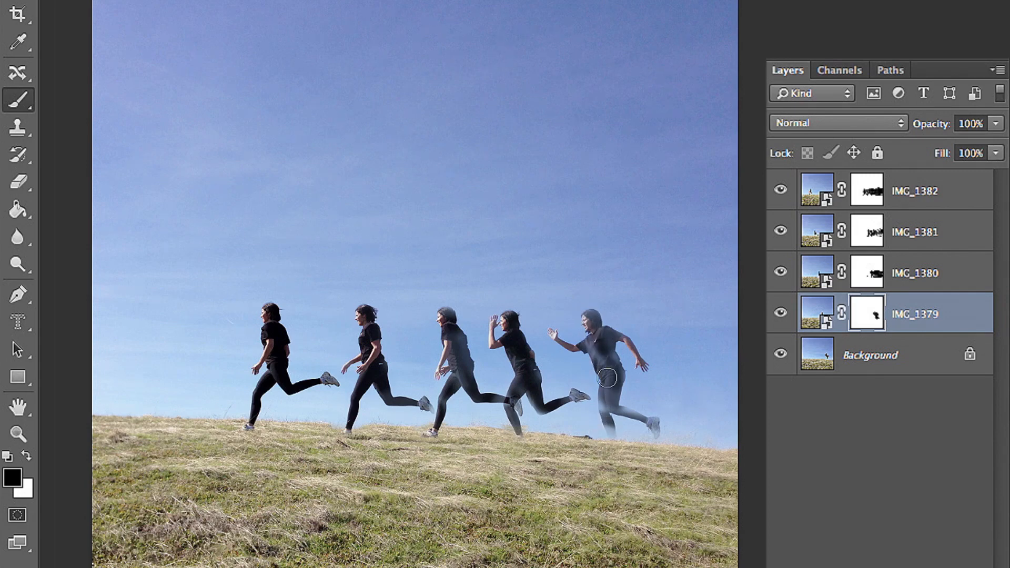
Touch up the IMG_1379 mask with black and white around the overlapping legs, and with black around the fifth runner's rear foot.
mouse_move(500, 404)
left_mouse_down()
mouse_move(508, 400)
mouse_move(525, 429)
left_mouse_up()
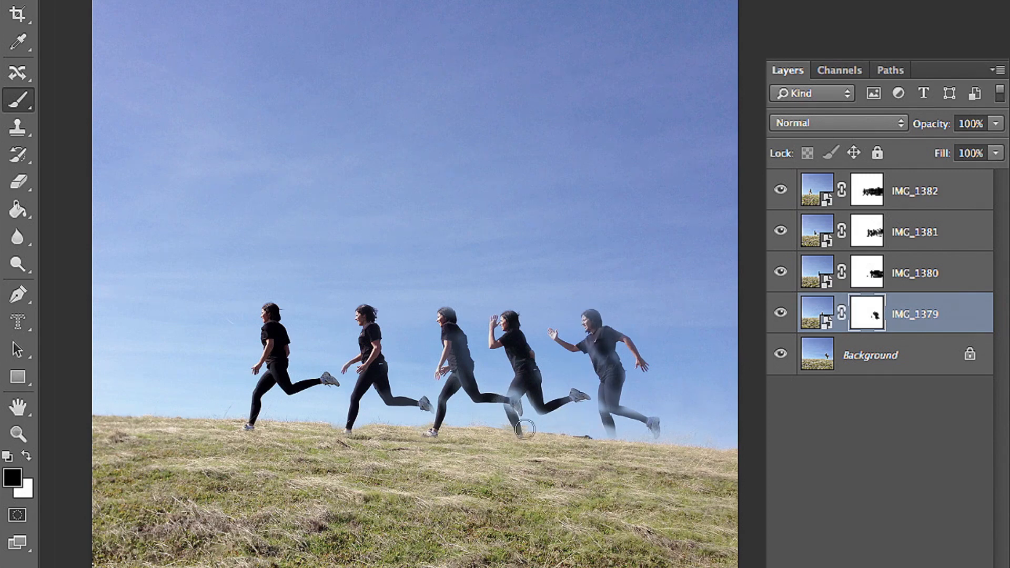
left_click(26, 456)
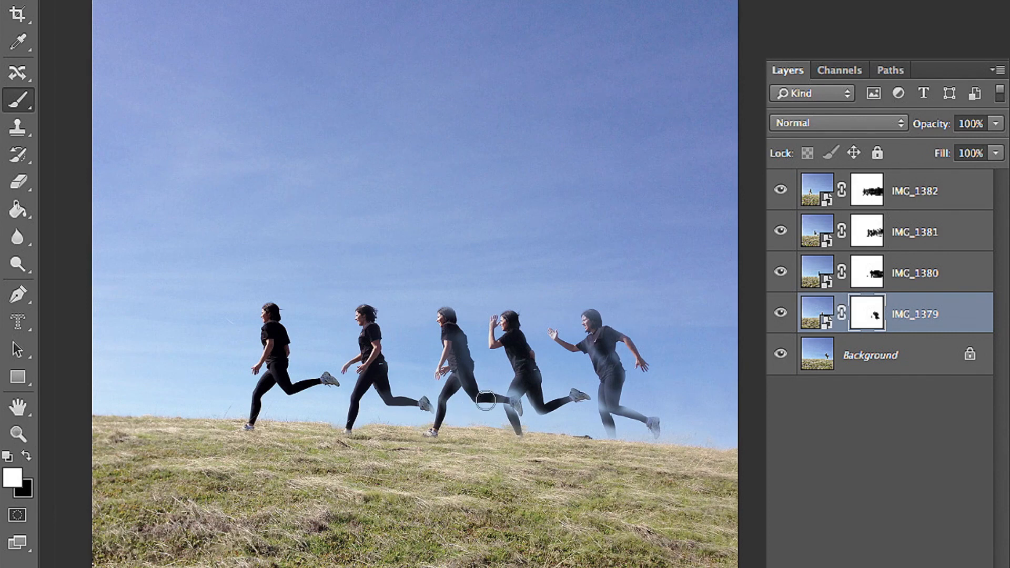
left_click_drag(486, 402, 507, 405)
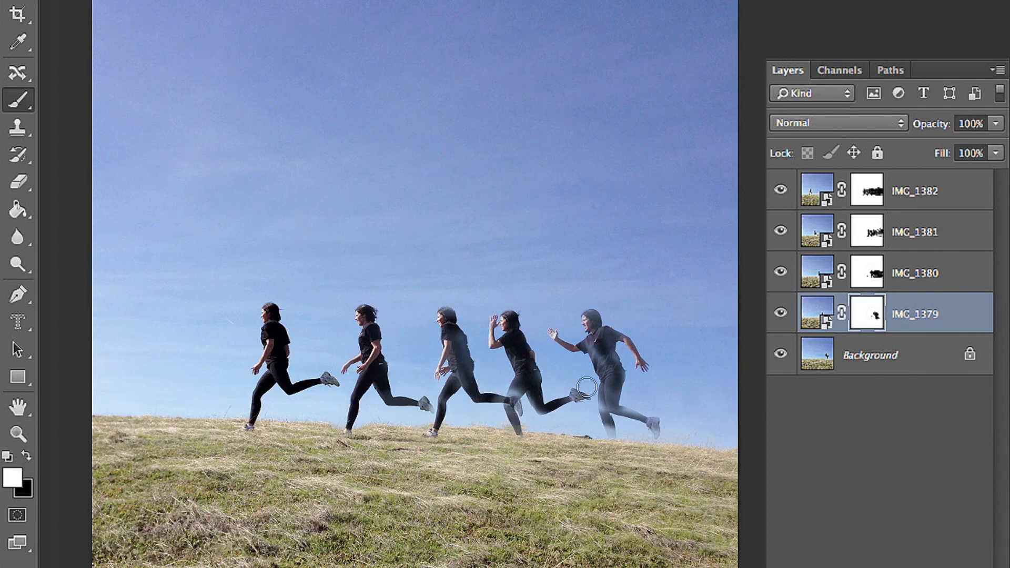
left_click(25, 456)
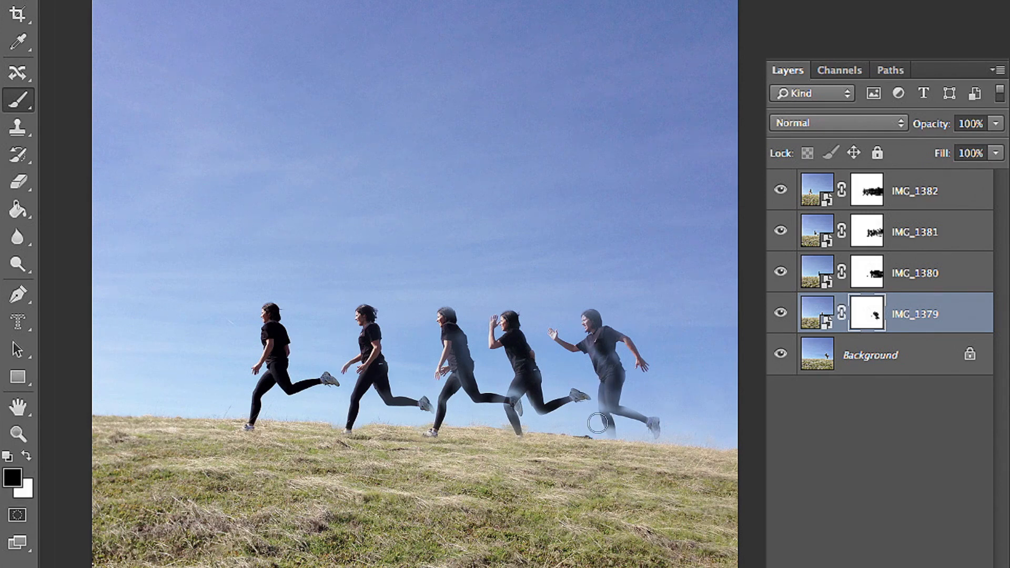
left_click_drag(643, 426, 659, 442)
left_click(641, 387)
Try to clear the haze on the fourth runner's thigh by painting black on the IMG_1379 mask in close-up.
key("z")
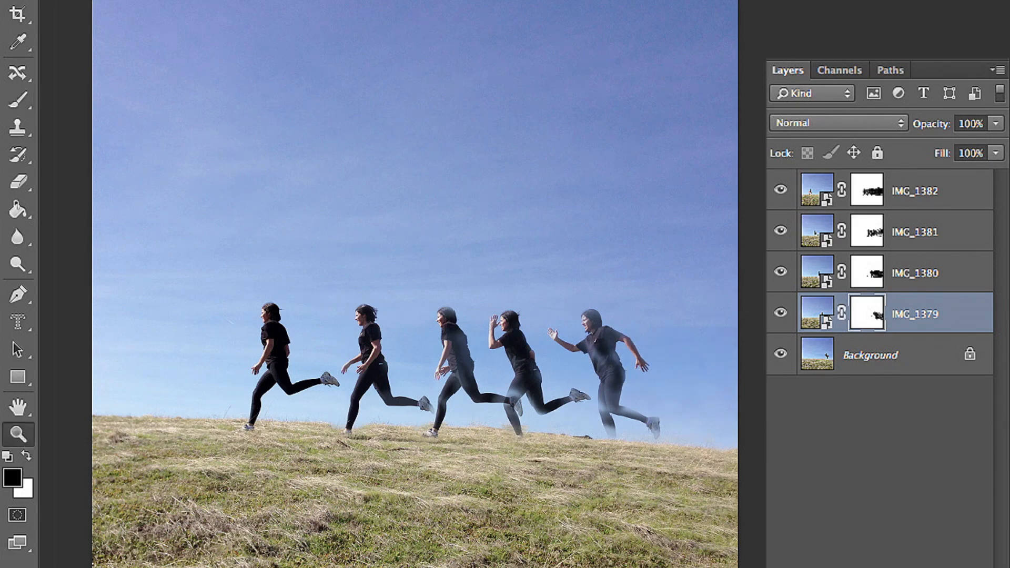
left_click(522, 380)
left_click(518, 382)
left_click(511, 385)
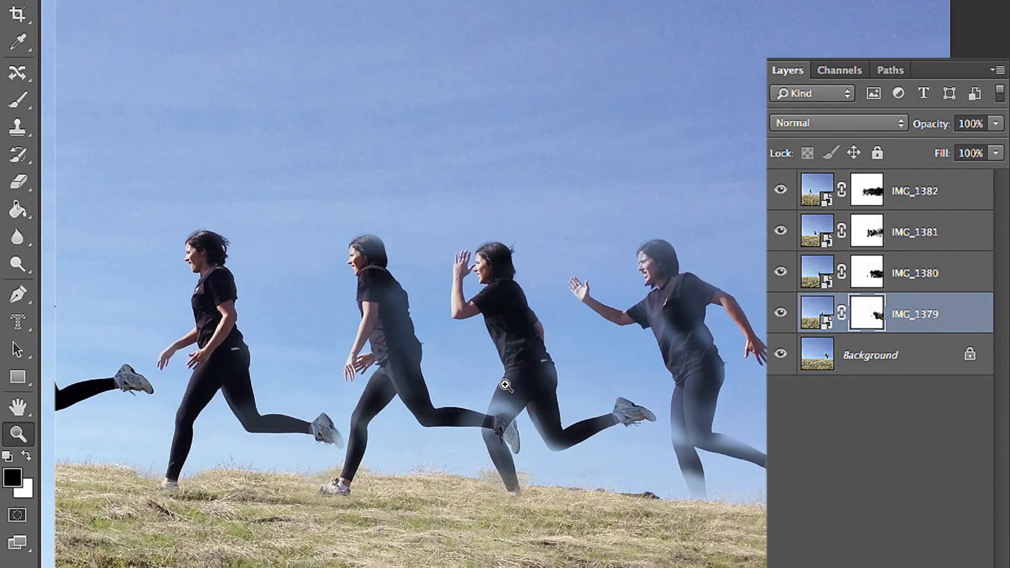
left_click(505, 387)
left_click(505, 387)
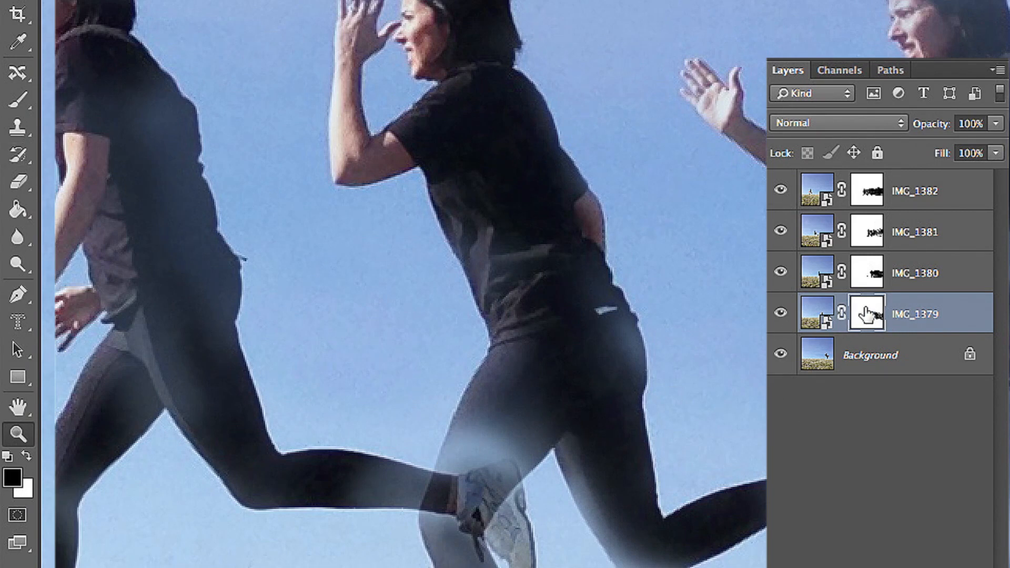
left_click(17, 99)
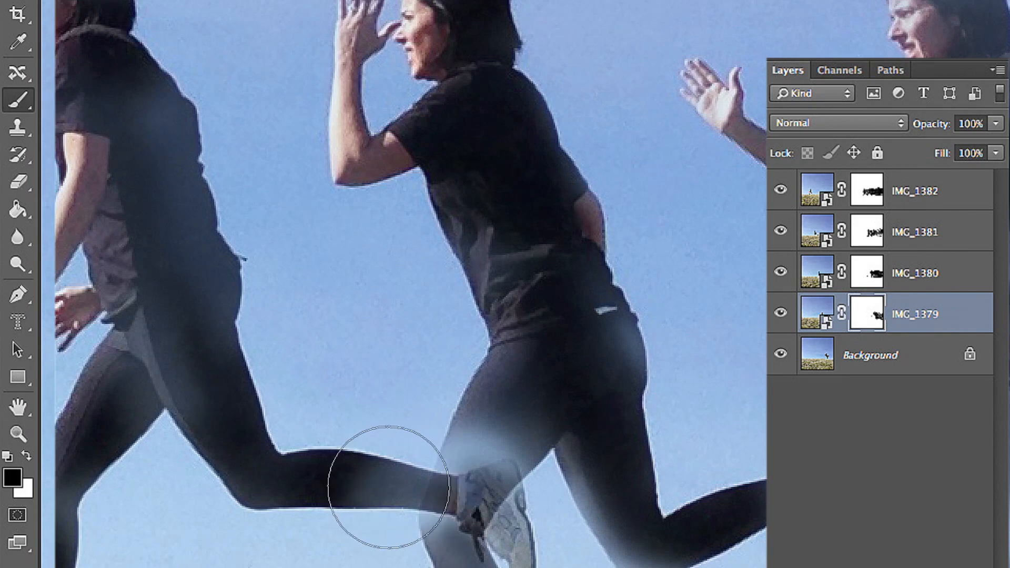
left_click_drag(463, 446, 476, 462)
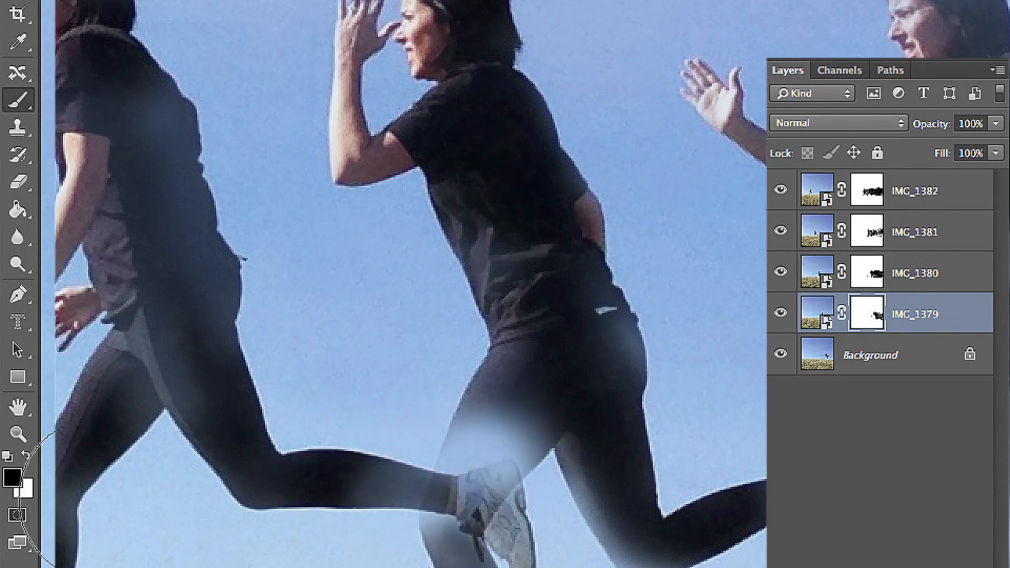
Paint white on the IMG_1379 mask with a smaller brush over the fourth runner's thighs to restore them.
left_click(26, 456)
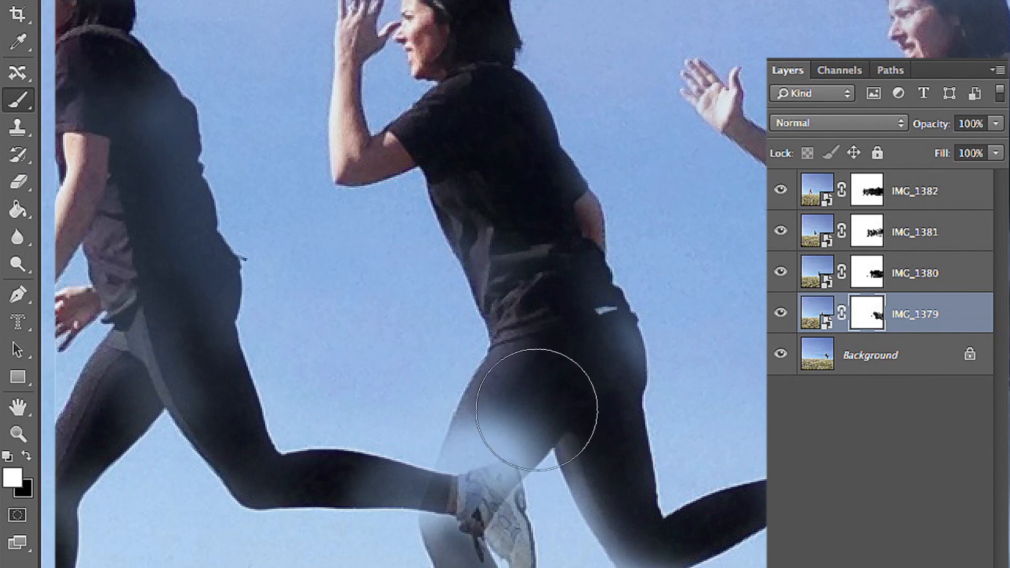
key("bracketleft")
key("bracketleft")
key("bracketleft")
key("bracketleft")
key("bracketleft")
key("bracketleft")
mouse_move(484, 438)
left_mouse_down()
mouse_move(462, 443)
mouse_move(499, 429)
mouse_move(489, 433)
mouse_move(496, 446)
mouse_move(440, 459)
mouse_move(471, 415)
mouse_move(511, 443)
mouse_move(524, 438)
mouse_move(520, 447)
mouse_move(579, 463)
mouse_move(579, 492)
mouse_move(627, 537)
left_mouse_up()
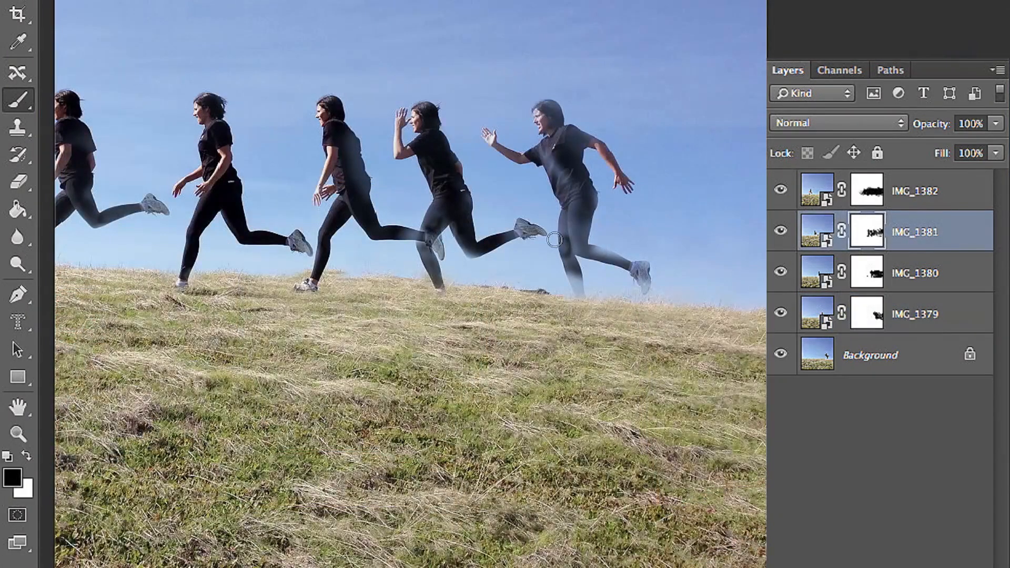
Paint black on the IMG_1381 mask over the fifth runner's body and legs, and switch to white on the IMG_1380 mask.
mouse_move(555, 239)
left_mouse_down()
mouse_move(569, 295)
mouse_move(559, 213)
mouse_move(570, 247)
mouse_move(642, 283)
left_mouse_up()
key("alt+bracketleft")
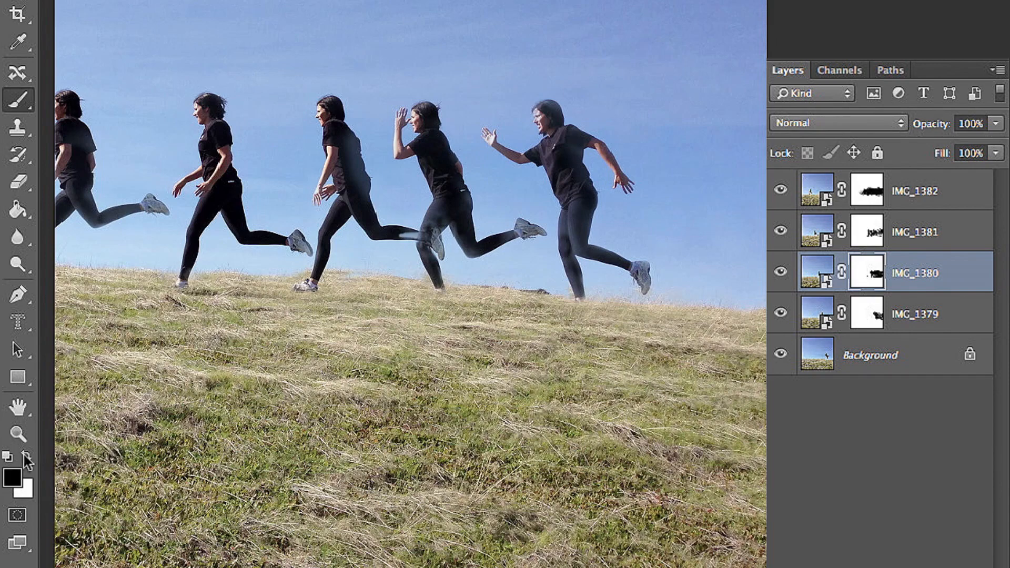
left_click(25, 456)
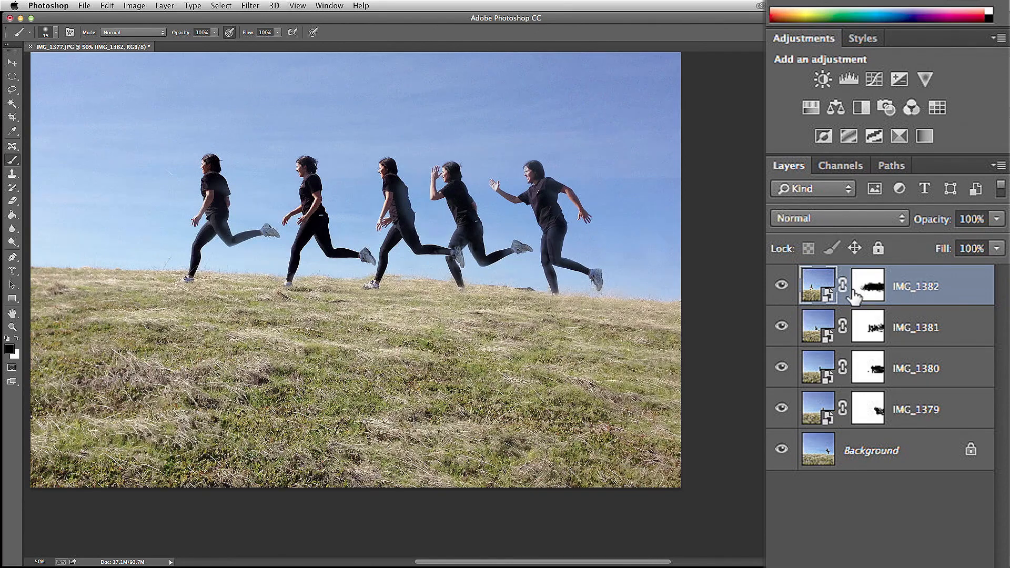
Lower the opacity of the IMG_1381 layer to 72%.
left_click(929, 327)
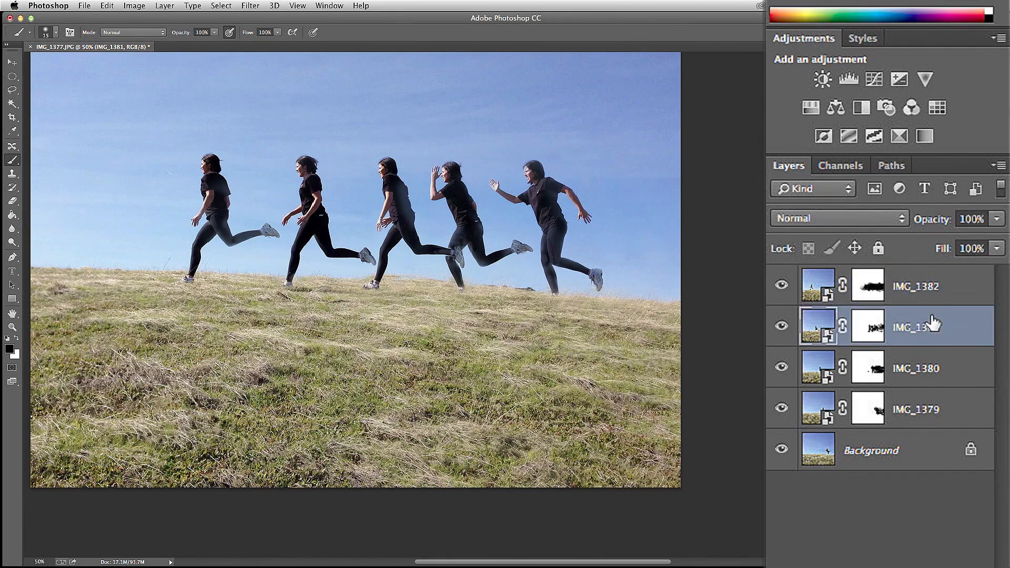
left_click(996, 219)
left_click_drag(998, 238, 970, 238)
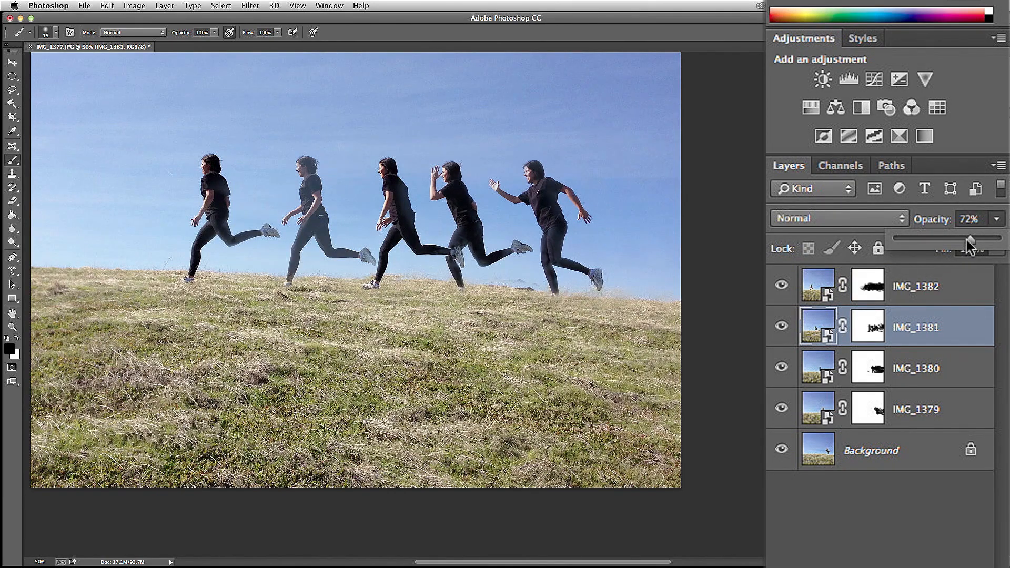
Set the opacity of the IMG_1380 layer to 55% and of the IMG_1379 layer to 30%.
left_click(901, 372)
left_click(903, 363)
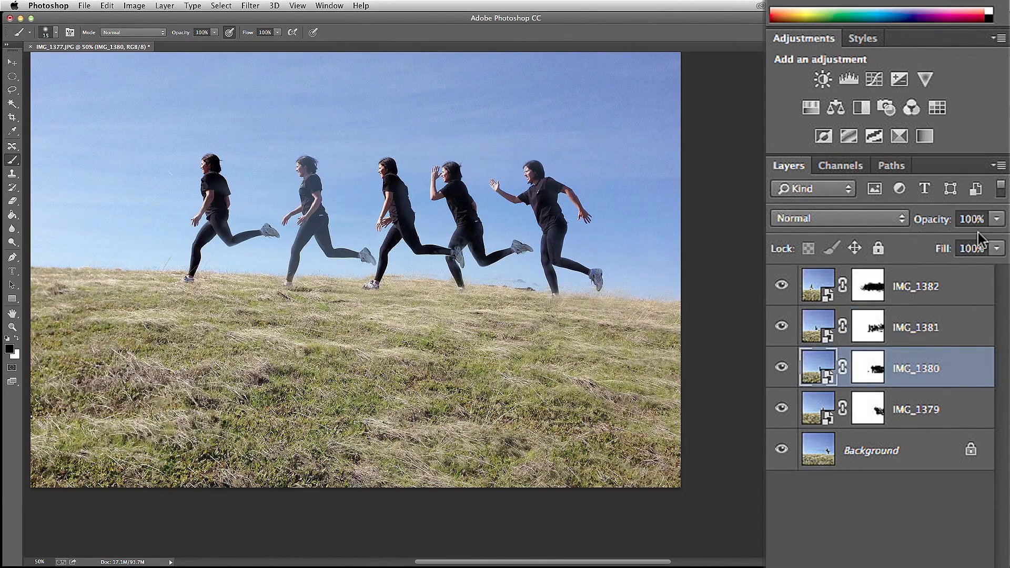
left_click(995, 220)
left_click_drag(998, 246, 955, 243)
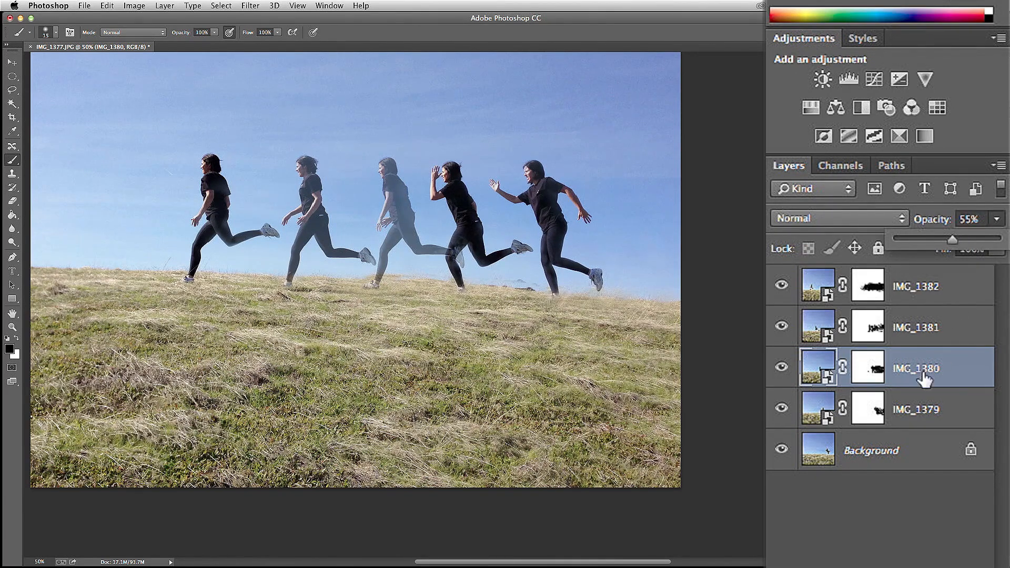
left_click(891, 406)
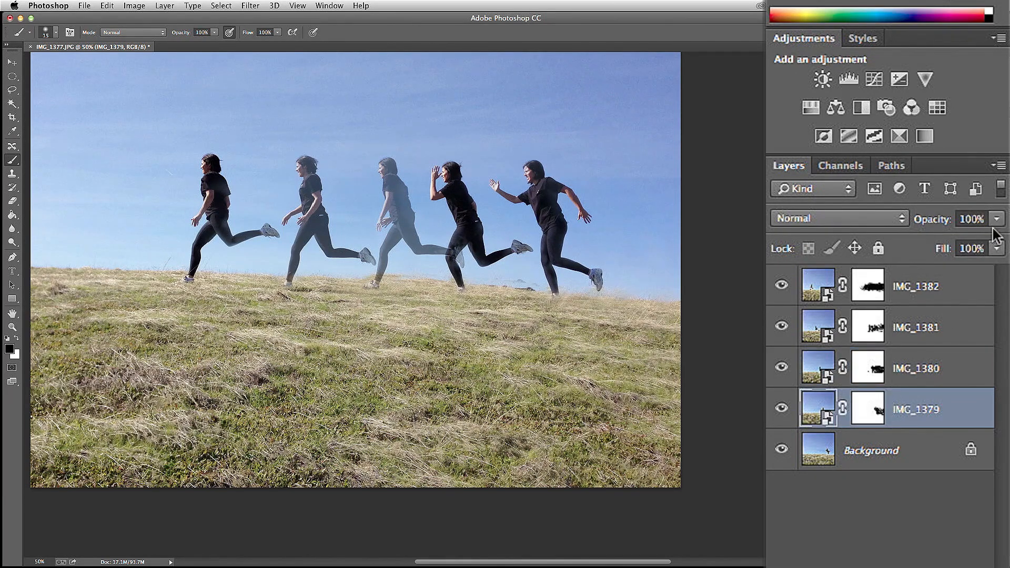
left_click_drag(996, 219, 925, 242)
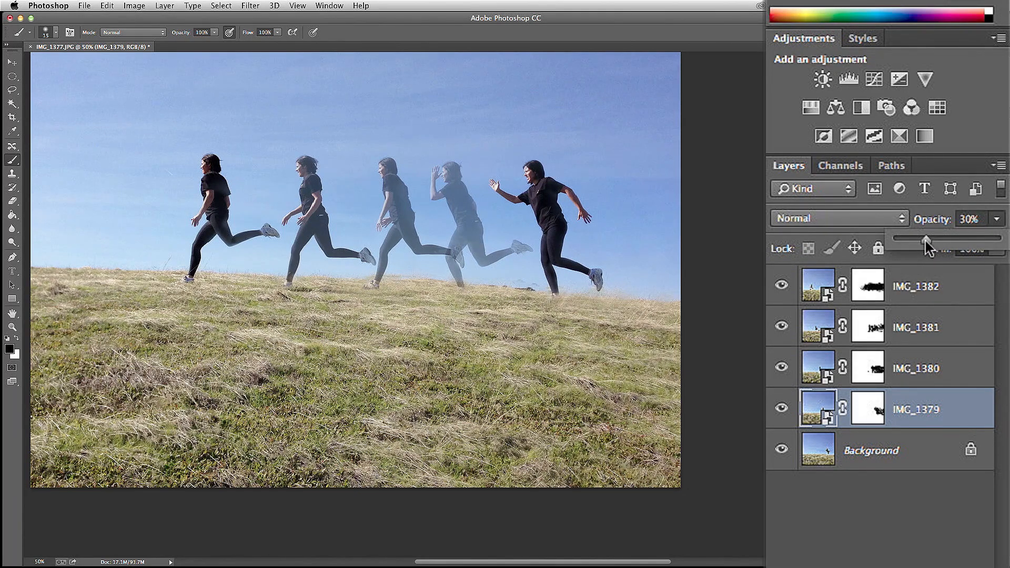
Convert the Background into a regular layer named Layer 0 and duplicate it.
left_click(894, 450)
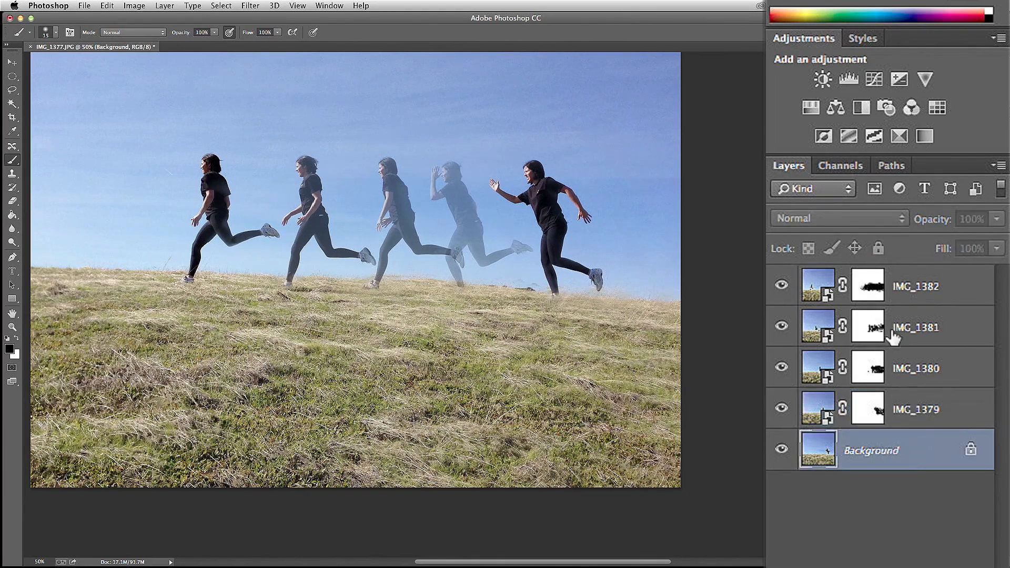
double_click(918, 453)
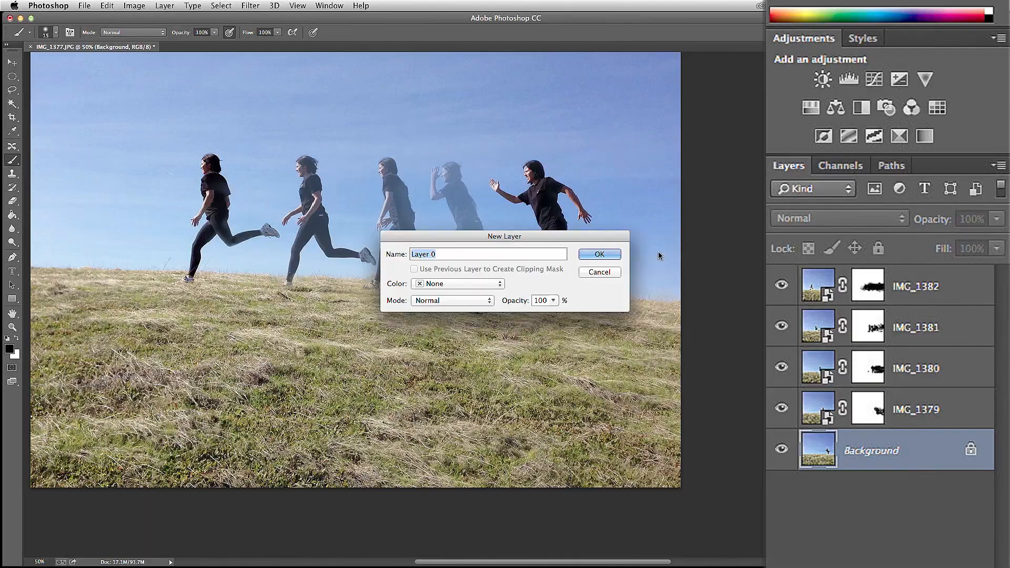
left_click(600, 255)
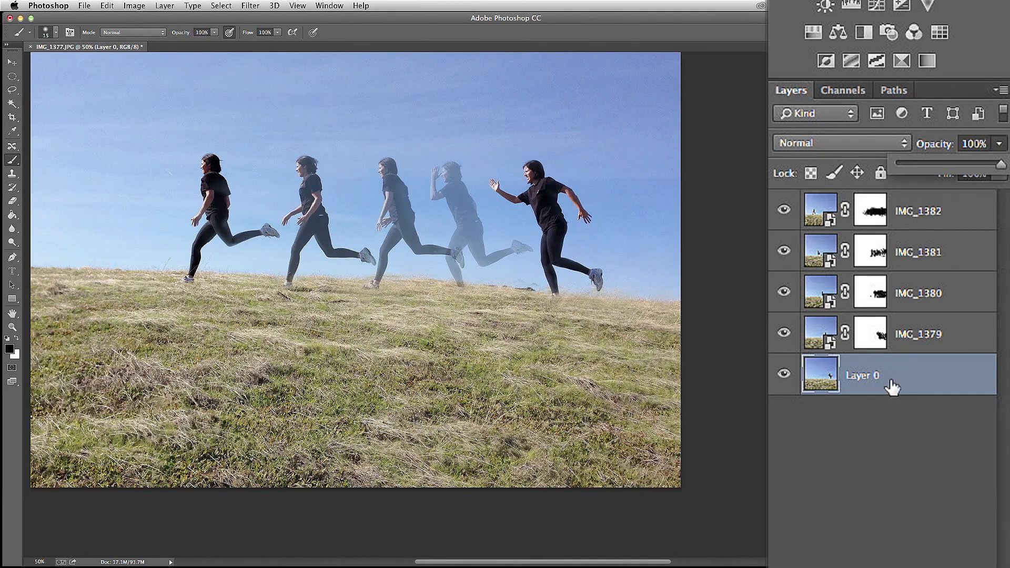
left_click_drag(927, 379, 908, 553)
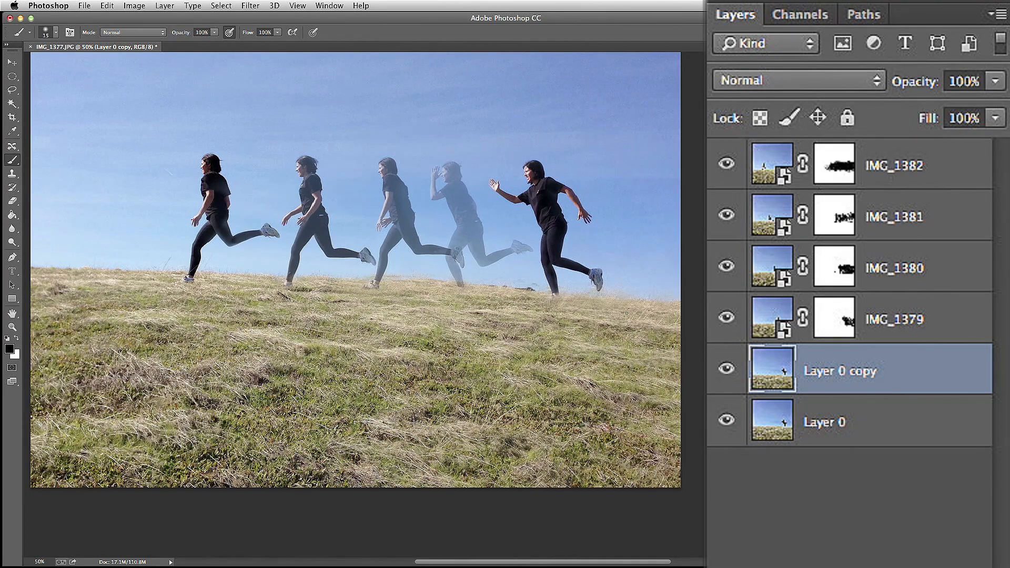
Add a layer mask to Layer 0 copy and, with Layer 0 hidden, paint black over the rightmost runner's body, legs and arms.
left_click(803, 554)
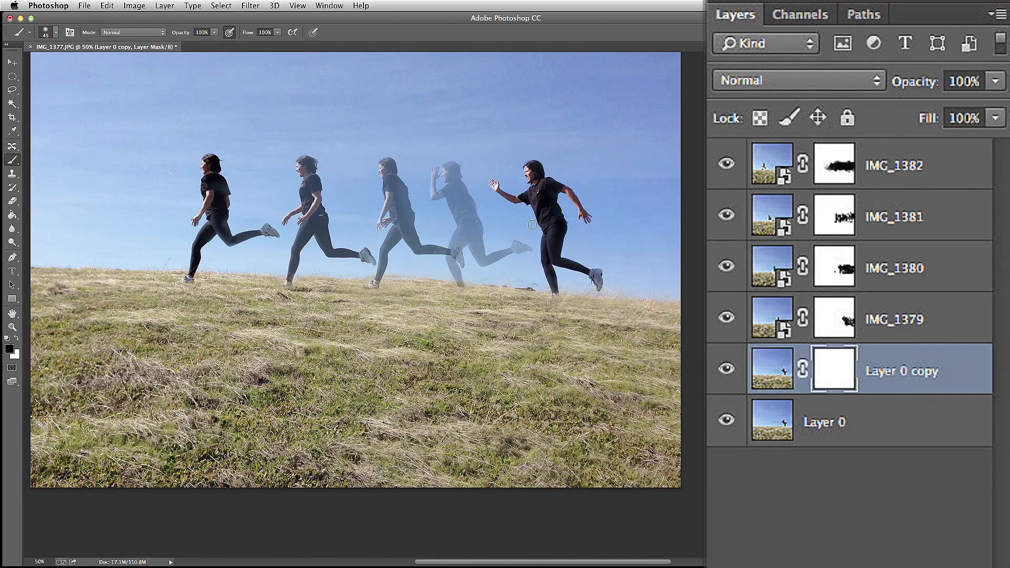
key("bracketright")
key("bracketright")
key("bracketright")
left_click(726, 421)
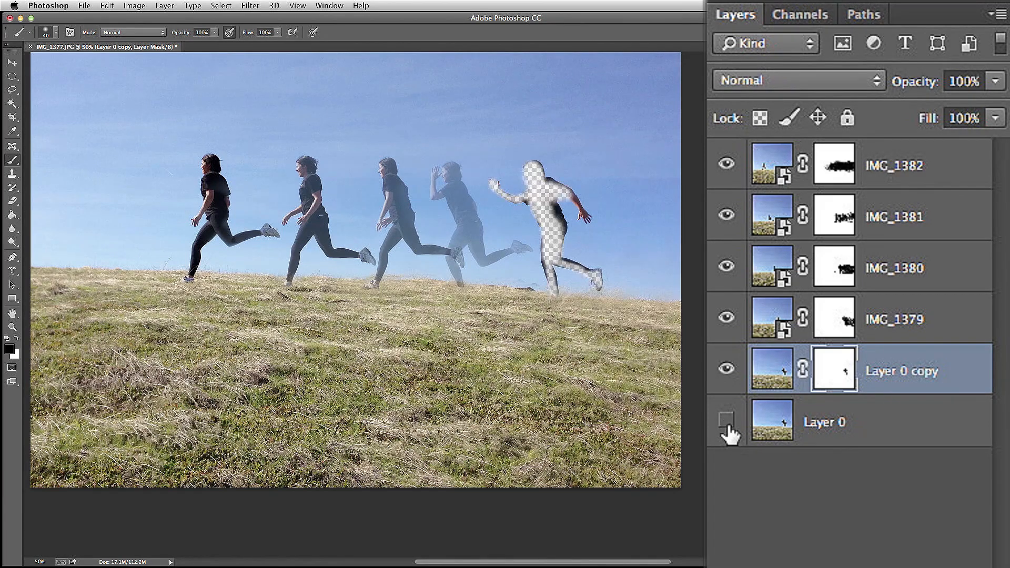
left_click_drag(544, 206, 548, 207)
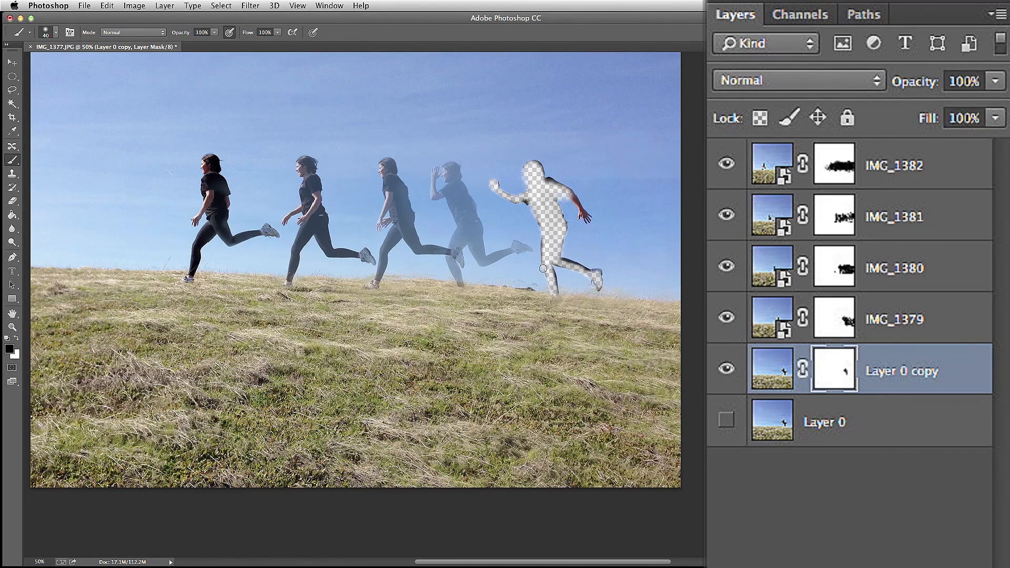
left_click_drag(558, 264, 581, 273)
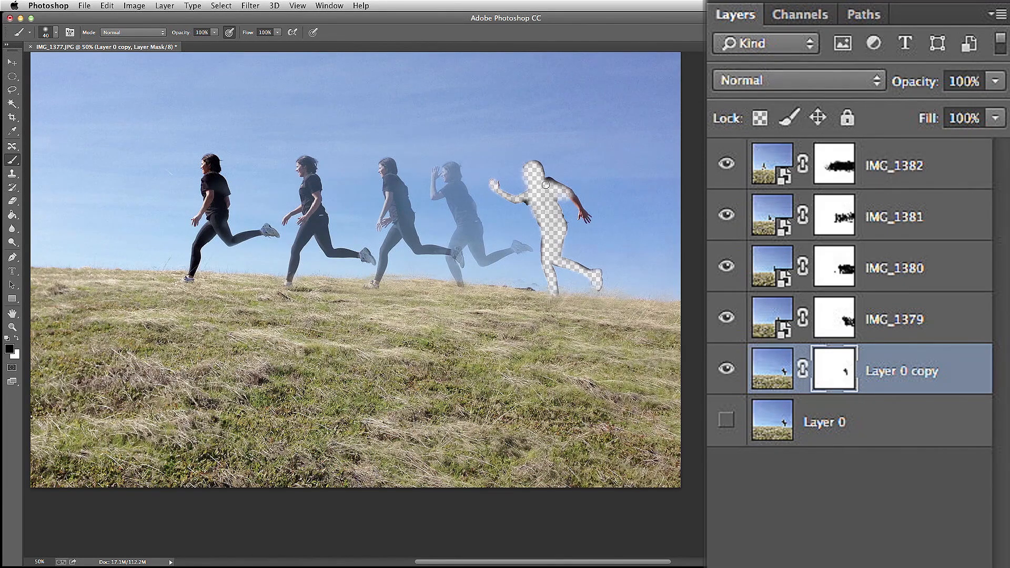
left_click_drag(541, 179, 566, 196)
Paint black on the Layer 0 copy mask at 100% zoom over the remaining traces of the runner's hand, shoulder and torso.
left_click(12, 326)
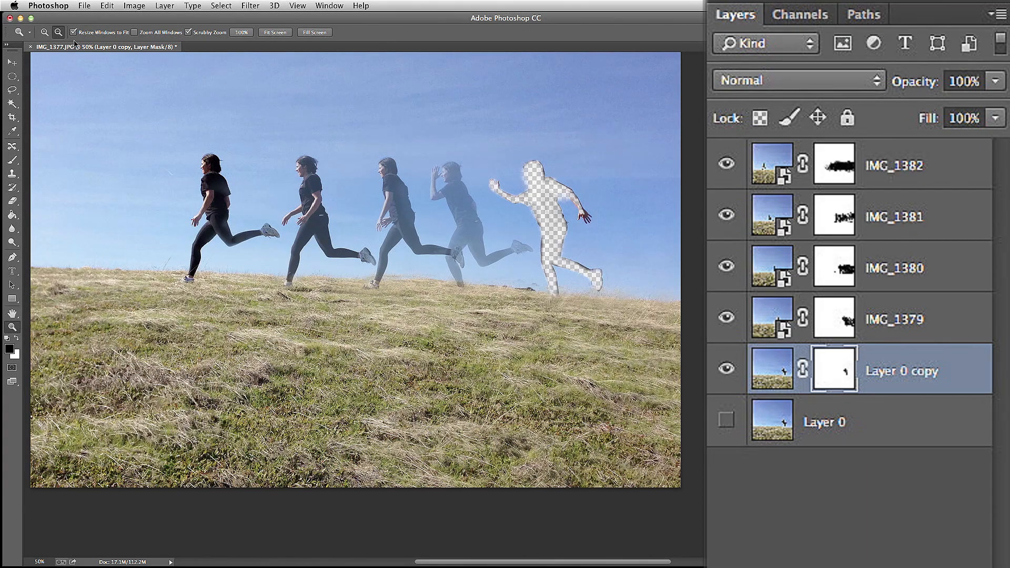
left_click(551, 224)
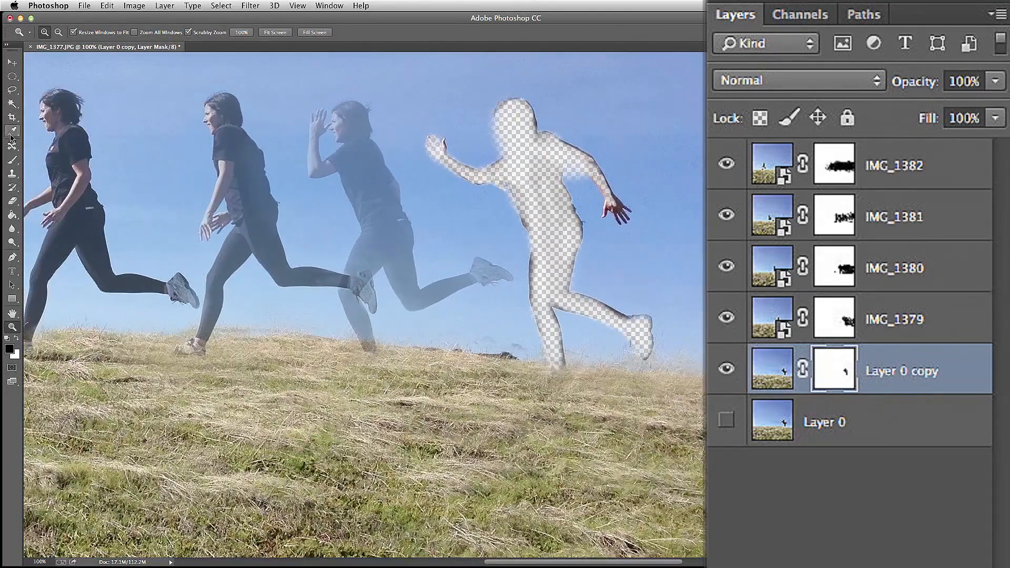
left_click(13, 160)
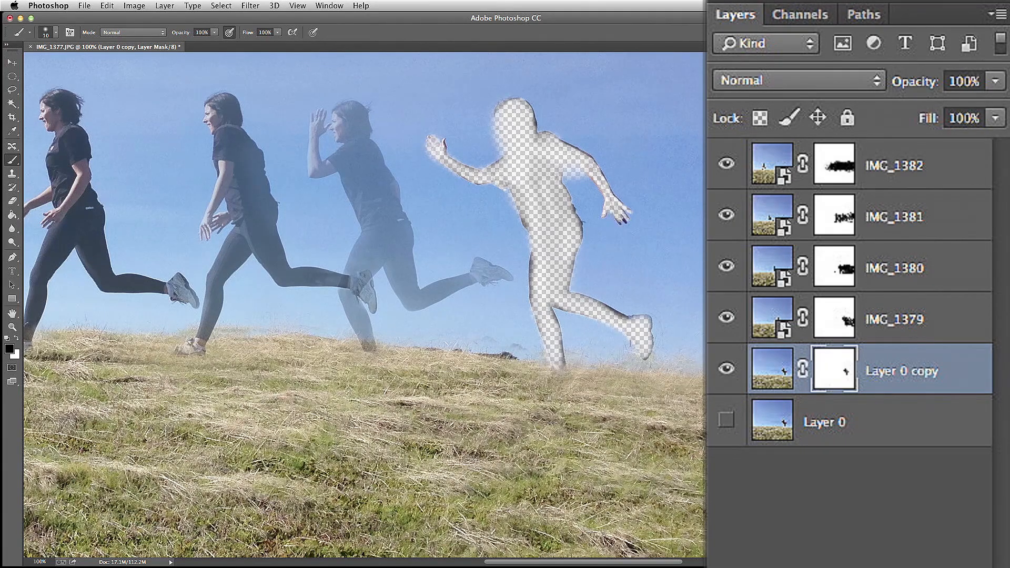
key("bracketright")
key("bracketright")
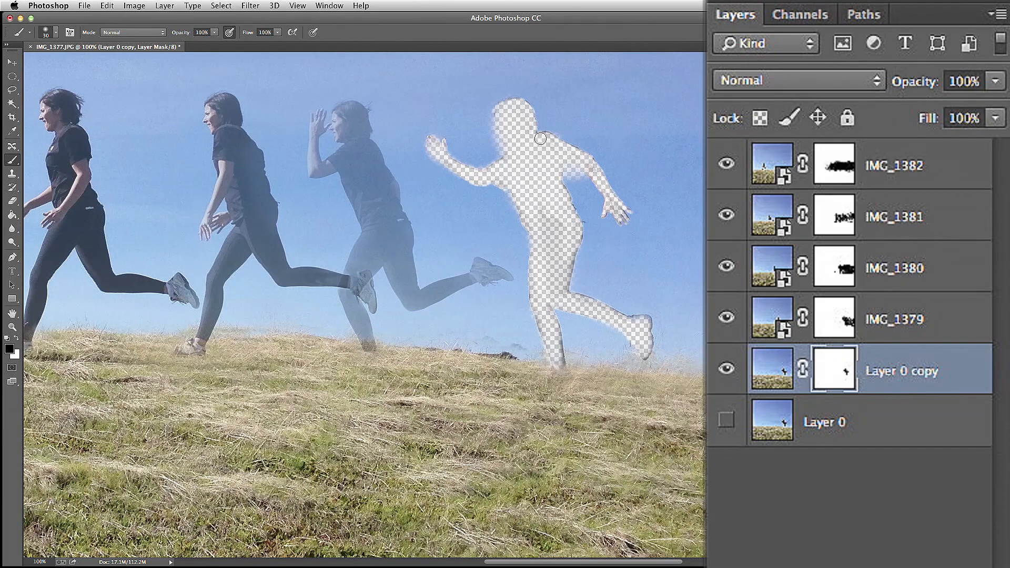
left_click_drag(541, 137, 566, 155)
mouse_move(543, 215)
left_mouse_down()
mouse_move(548, 253)
mouse_move(555, 228)
mouse_move(546, 219)
left_mouse_up()
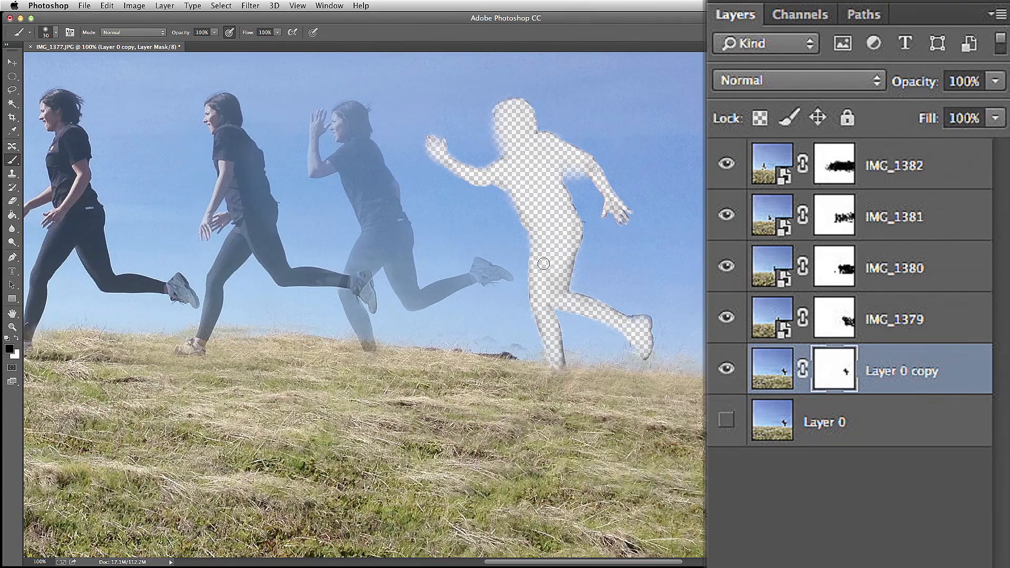
mouse_move(544, 264)
left_mouse_down()
mouse_move(561, 285)
mouse_move(572, 228)
left_mouse_up()
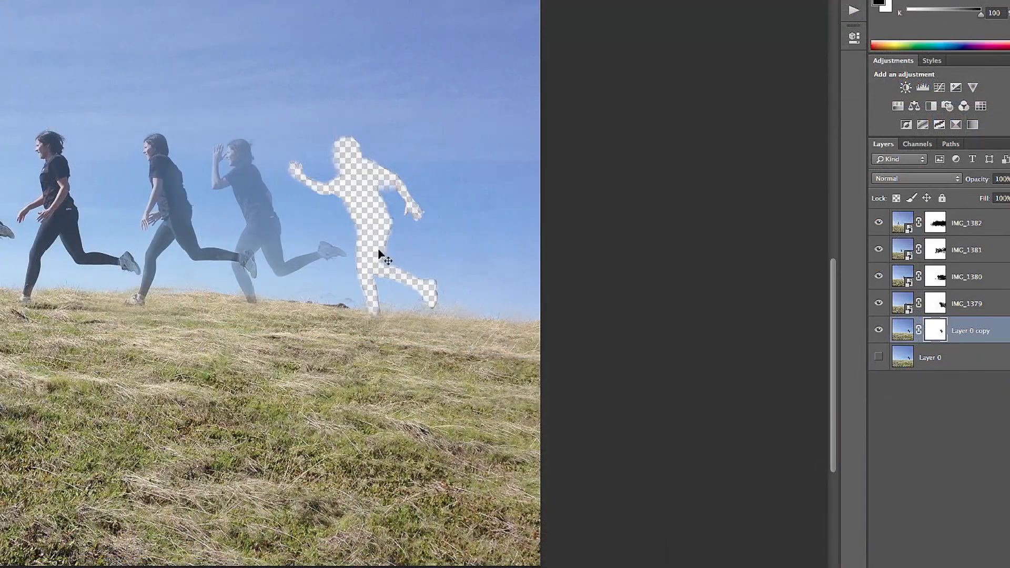
Invert the Layer 0 copy mask and make Layer 0 visible again.
double_click(936, 329)
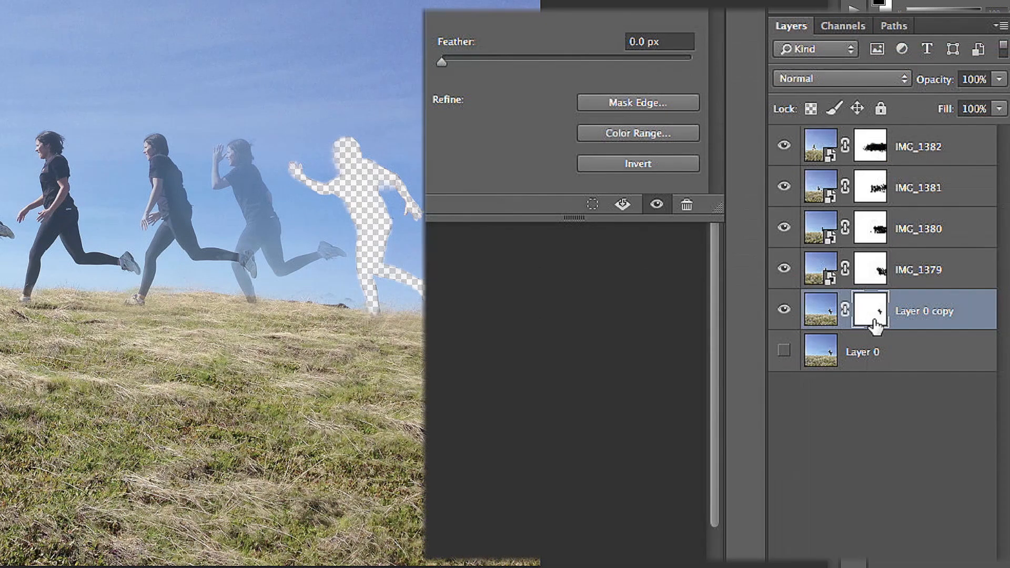
left_click(595, 165)
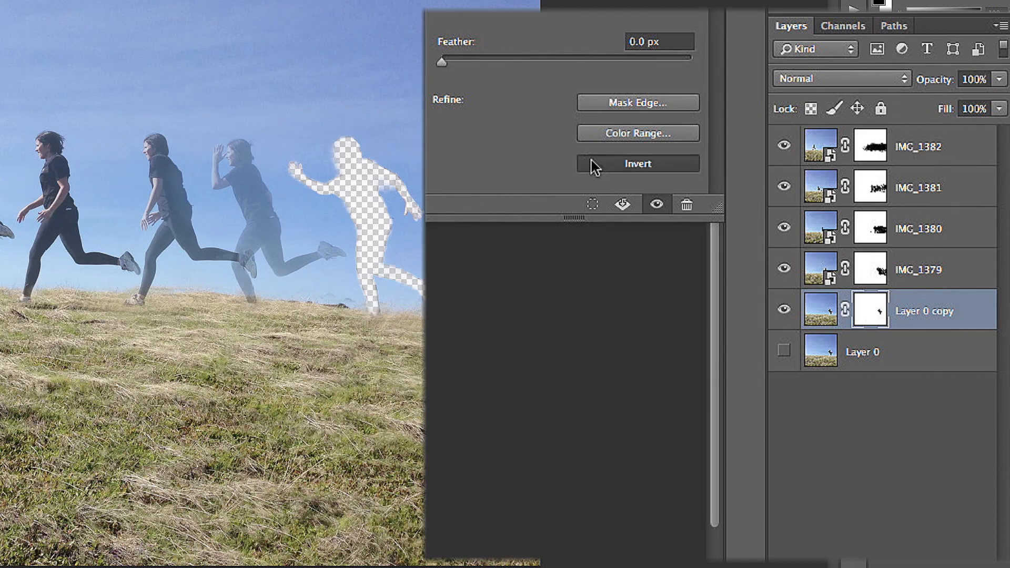
left_click(783, 350)
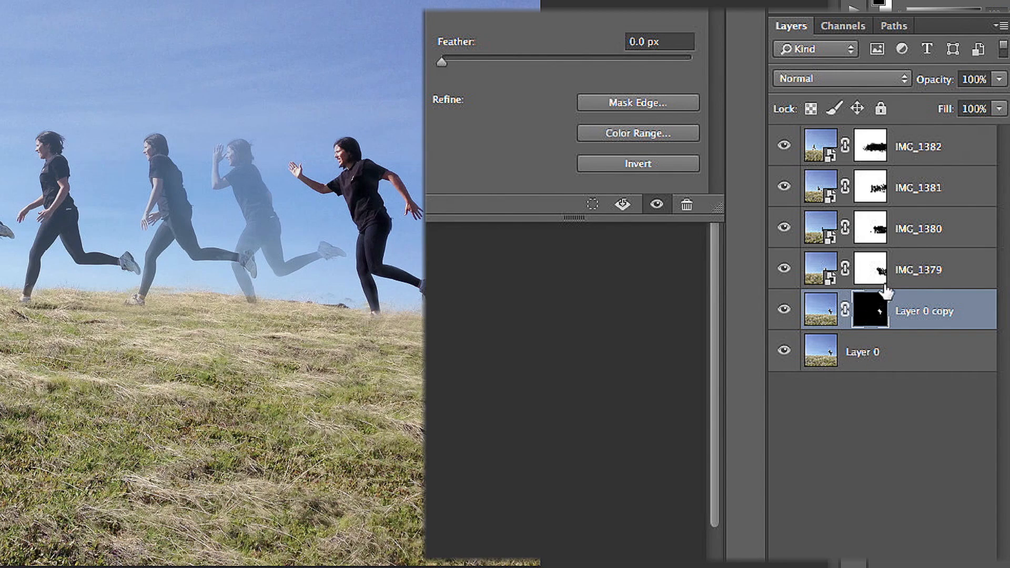
Try lowering the opacity of Layer 0 copy with Layer 0 visible beneath it.
left_click(999, 79)
left_click_drag(1003, 98, 922, 101)
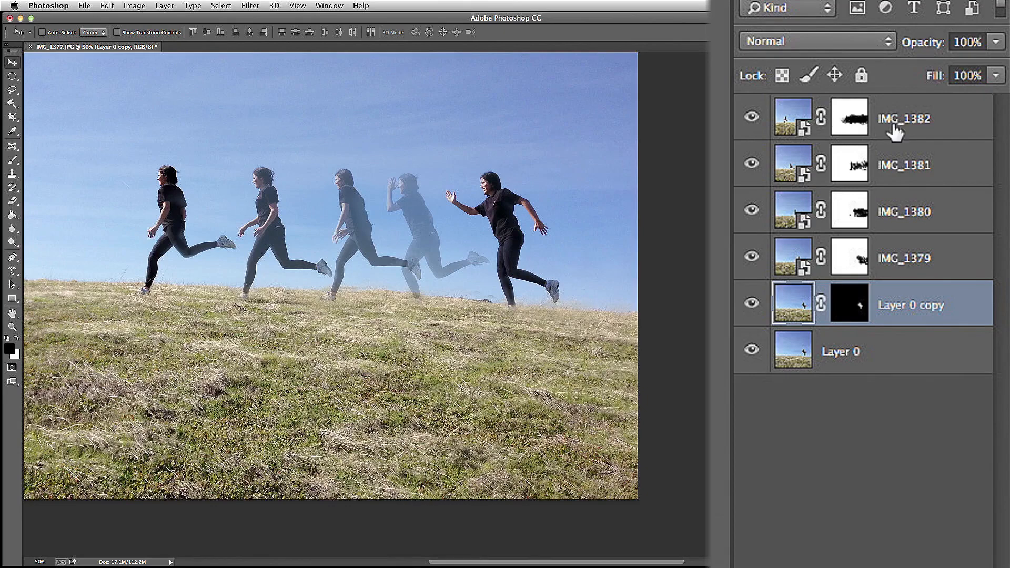
Duplicate the IMG_1382 layer and place the copy between Layer 0 copy and Layer 0.
left_click(897, 118)
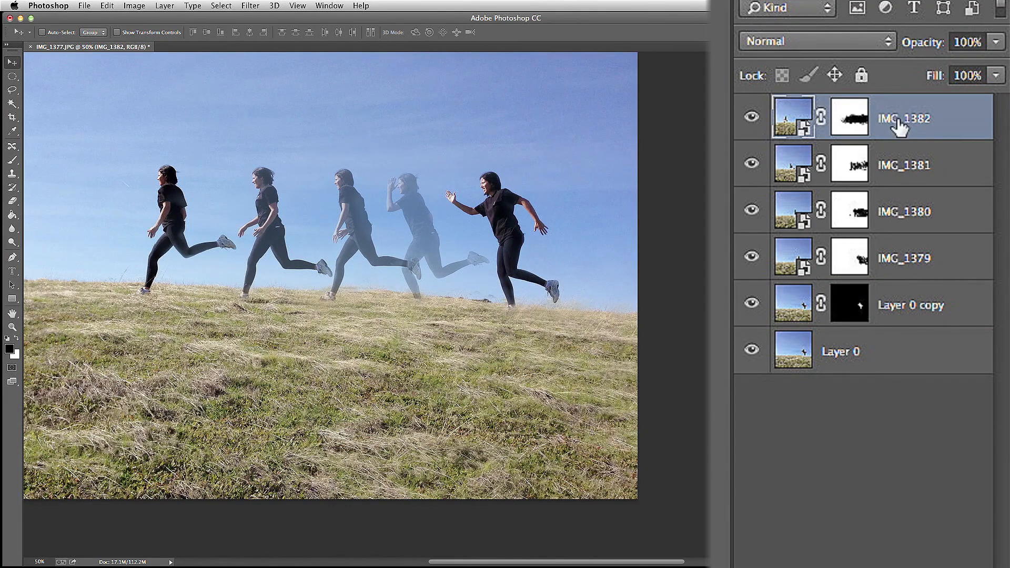
left_click_drag(910, 118, 934, 555)
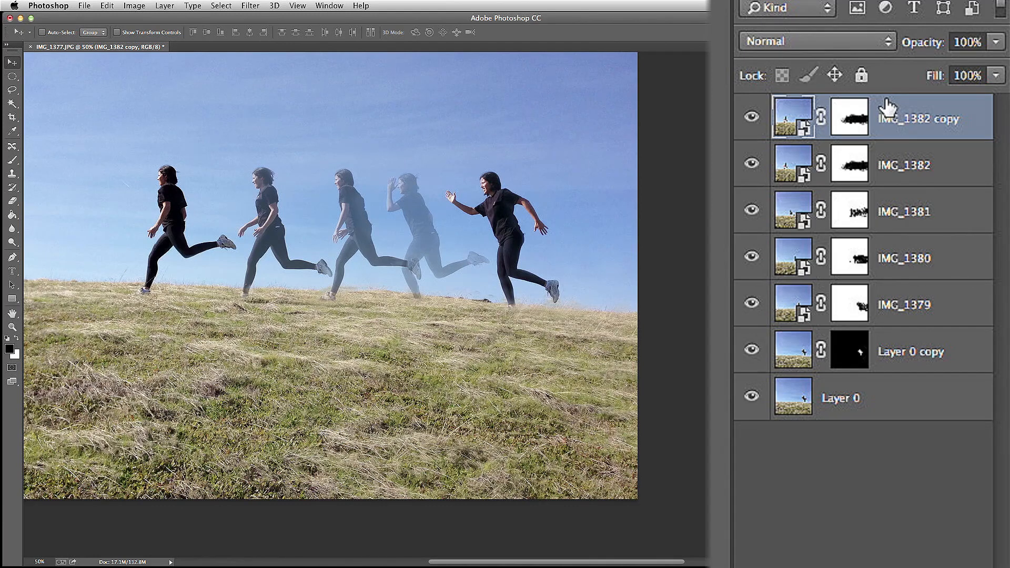
left_click_drag(888, 107, 895, 376)
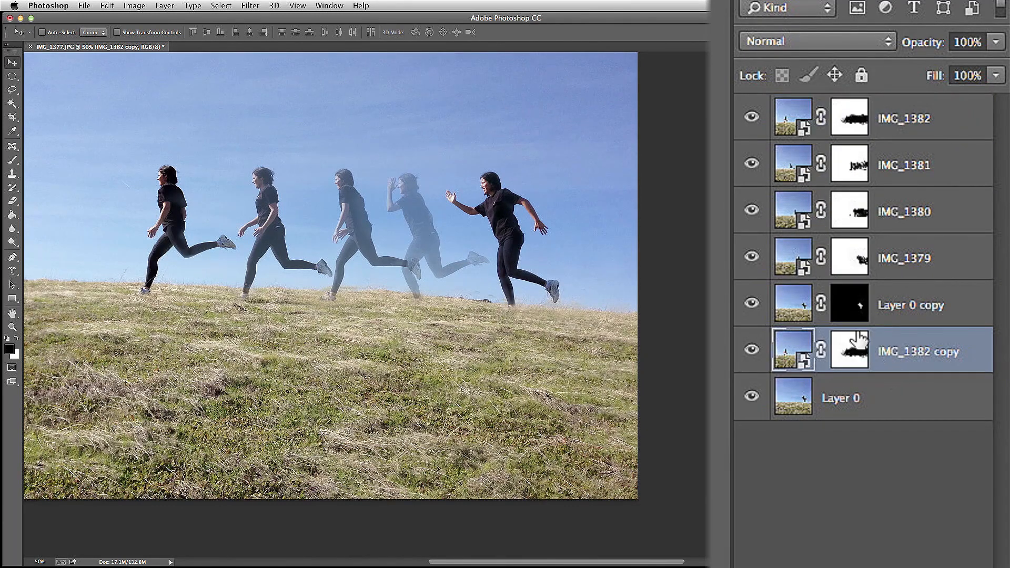
Delete the layer mask from IMG_1382 copy.
left_click(849, 358)
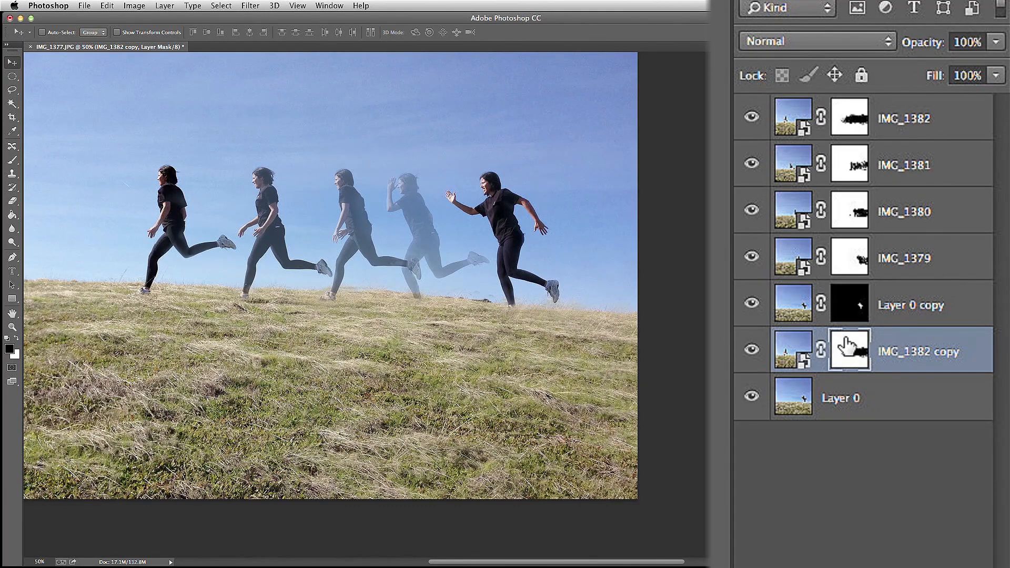
left_click_drag(842, 345, 955, 525)
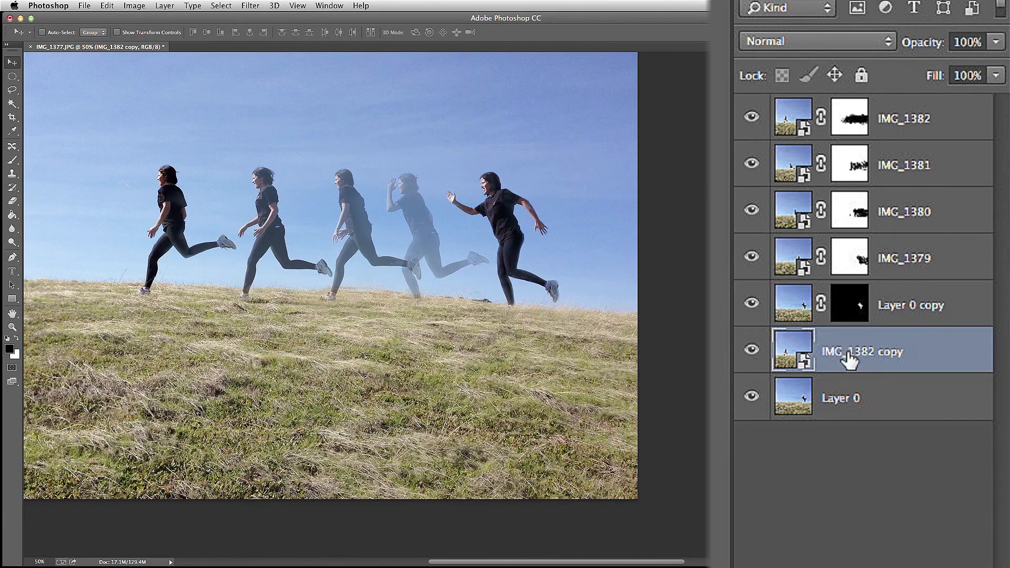
Lower the opacity of Layer 0 copy to 18%.
left_click(895, 304)
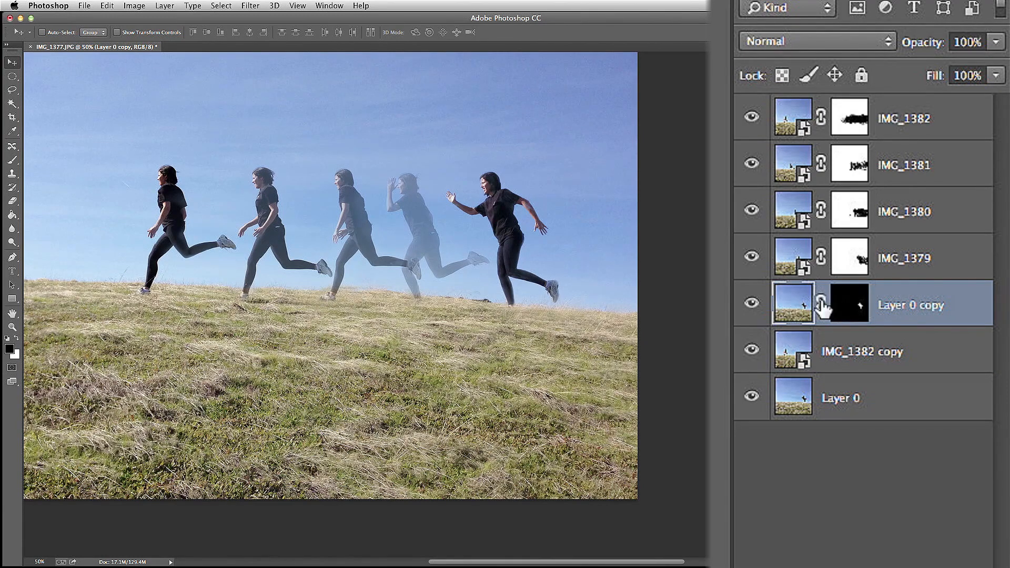
left_click(996, 42)
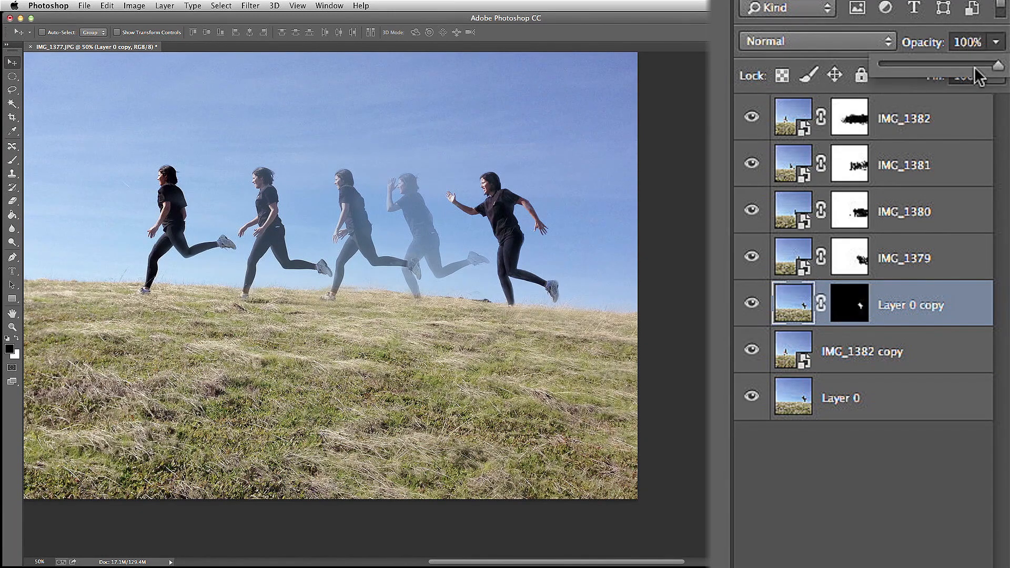
left_click_drag(977, 76, 906, 71)
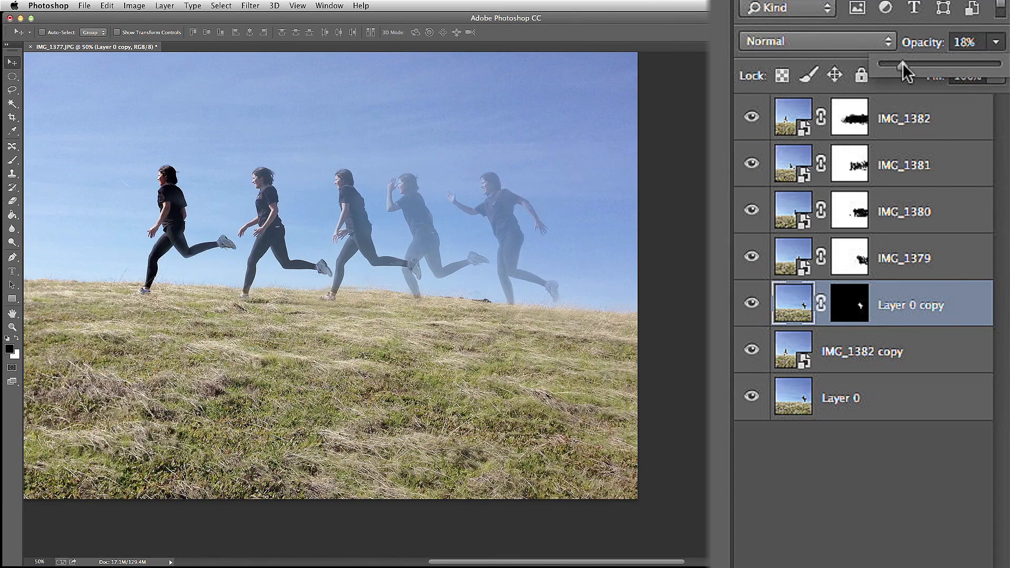